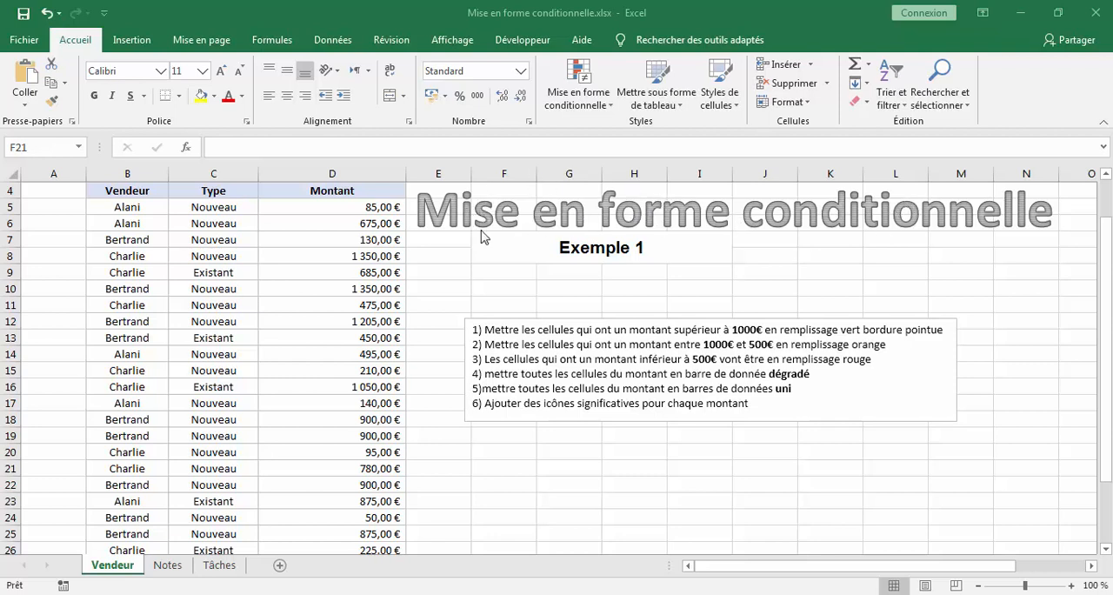
- Choose a light grey background fill in the cell format of the 685,00 € amount in D9
click(364, 273)
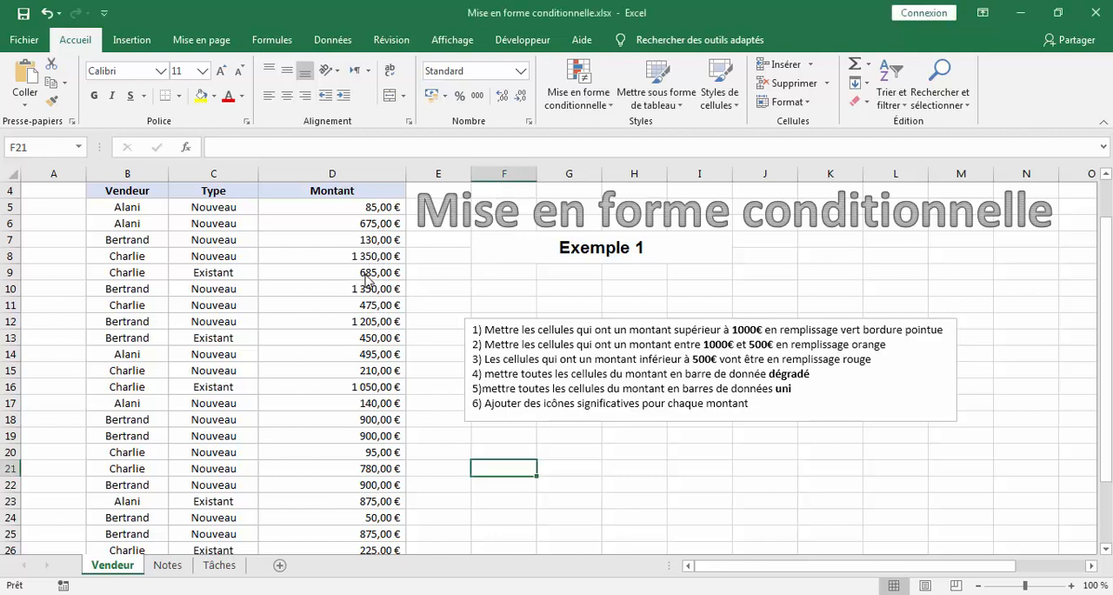
click(364, 273)
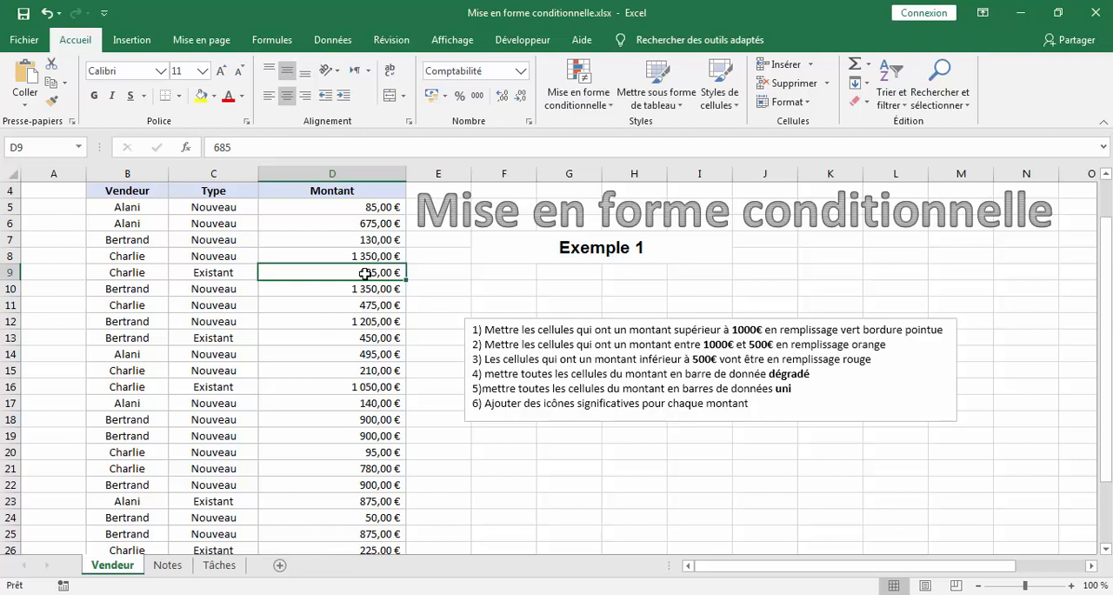
right_click(365, 273)
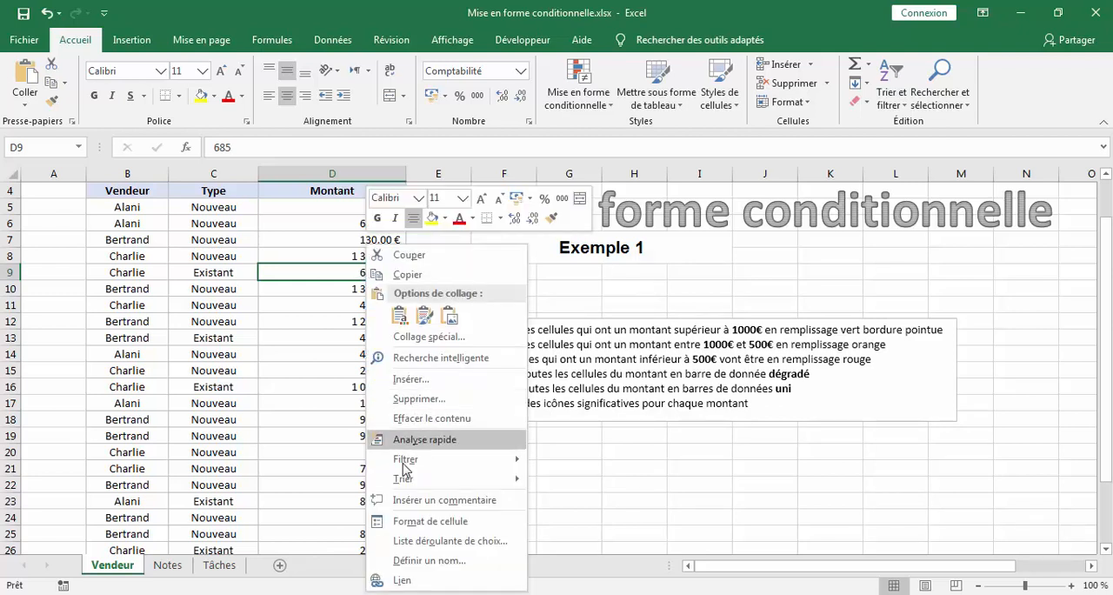
click(425, 530)
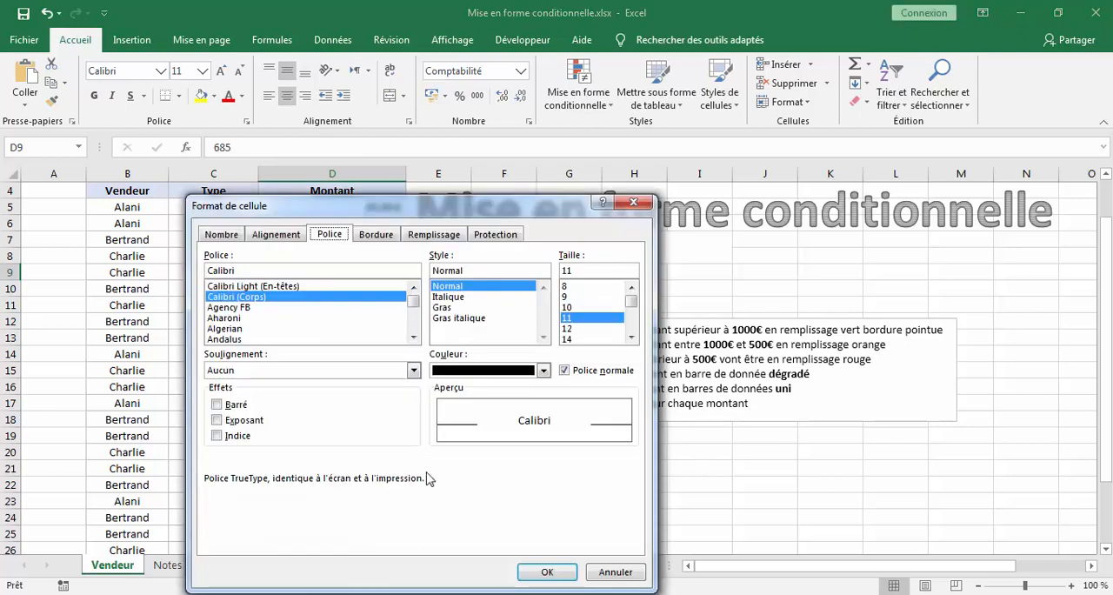
click(447, 235)
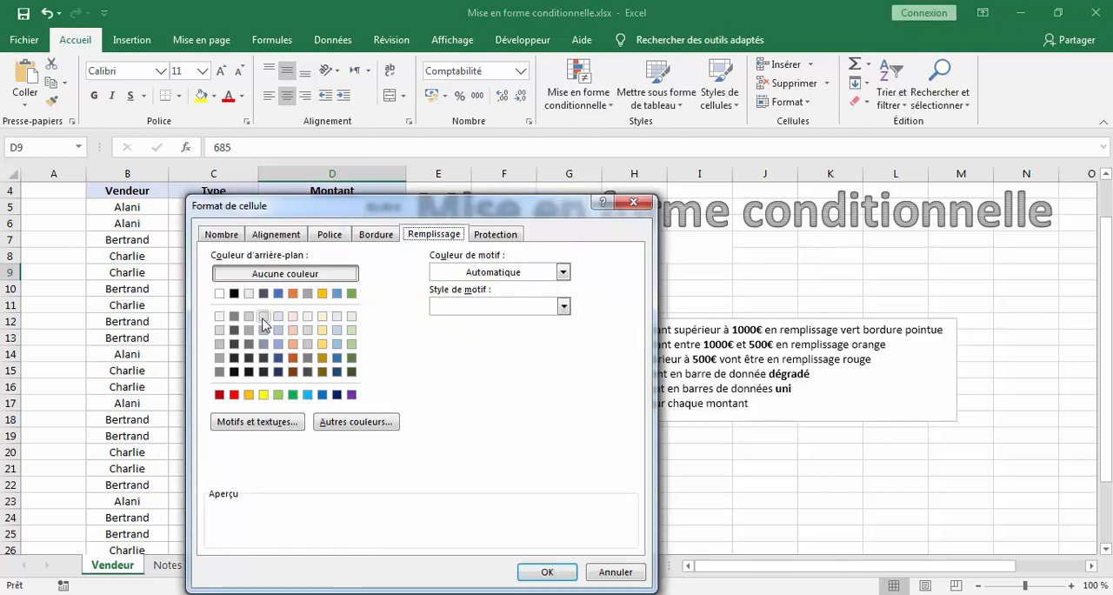
click(307, 330)
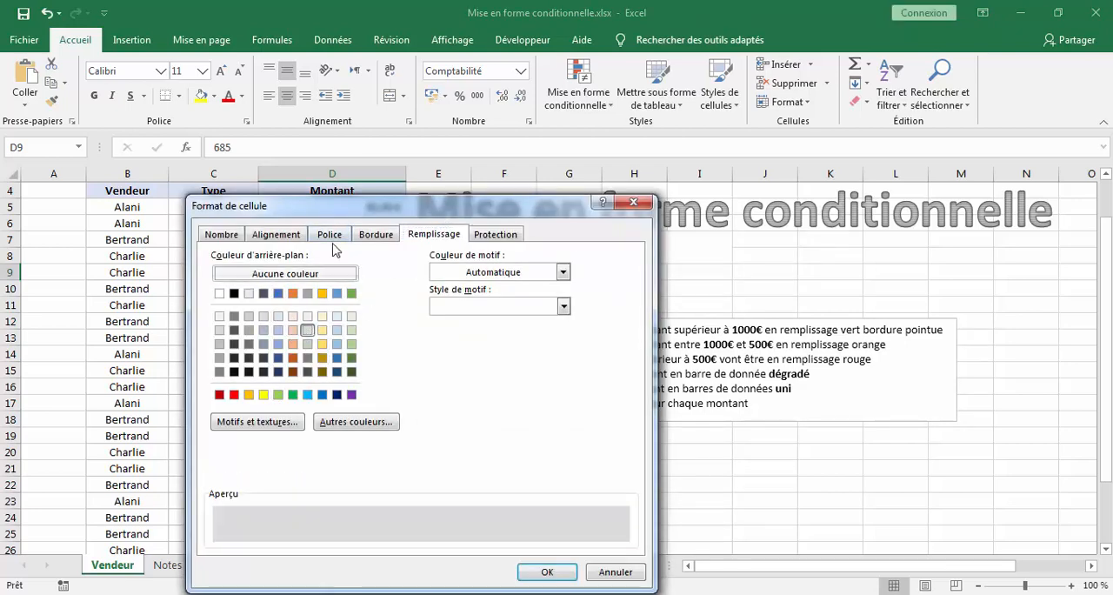
- Set the font of cell D9 to Algerian, italic, size 14, and apply the cell format
click(330, 237)
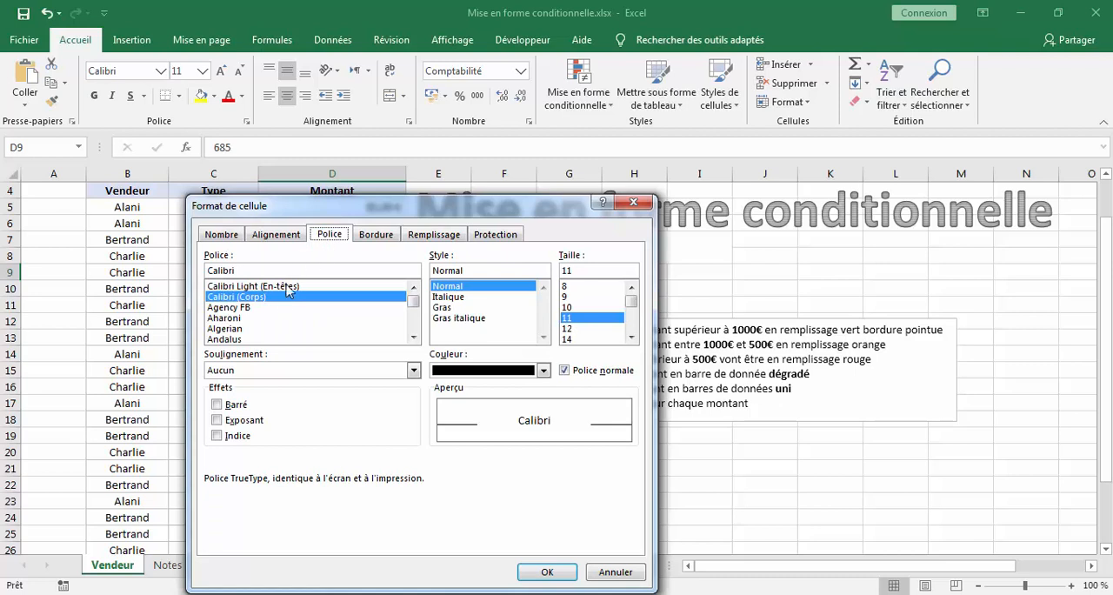
click(244, 329)
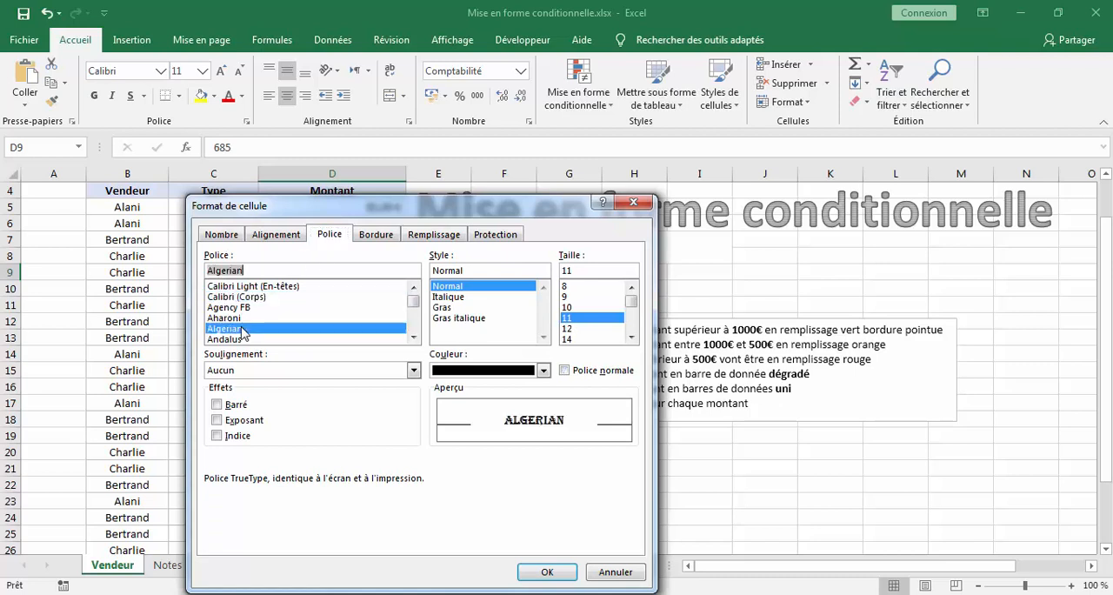
click(449, 296)
click(599, 339)
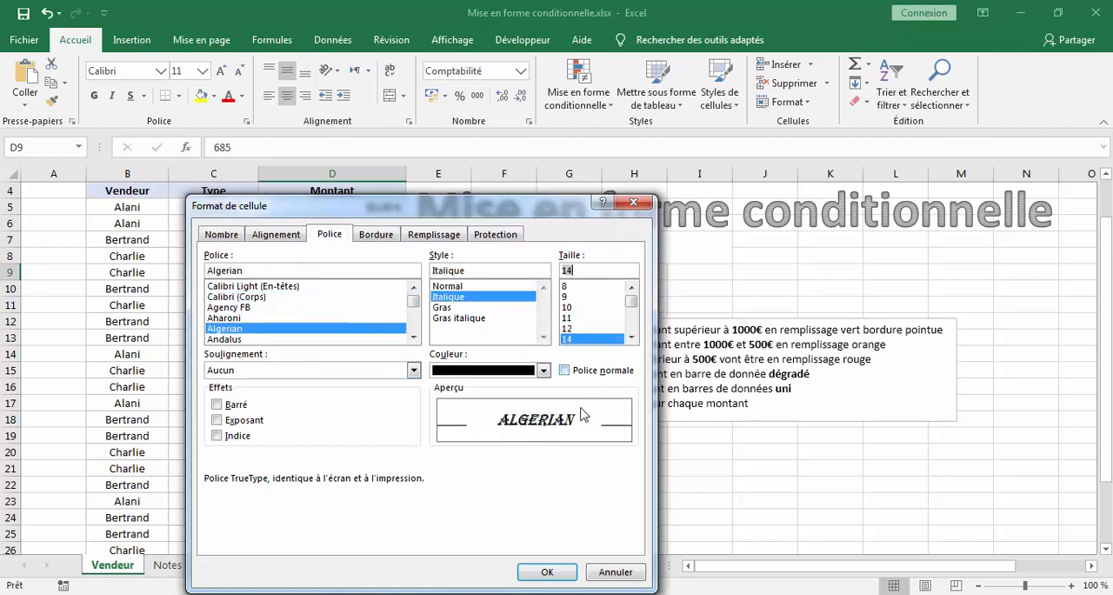
click(566, 572)
click(664, 508)
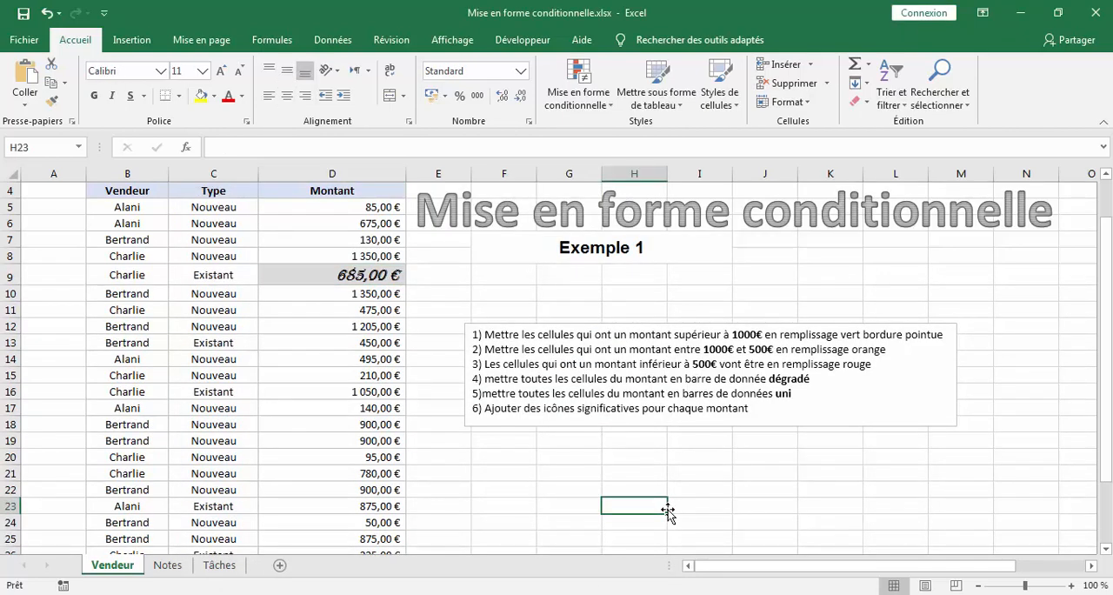
- Undo the manual formatting of cell D9 and select the text 1000€ in the first instruction
click(47, 13)
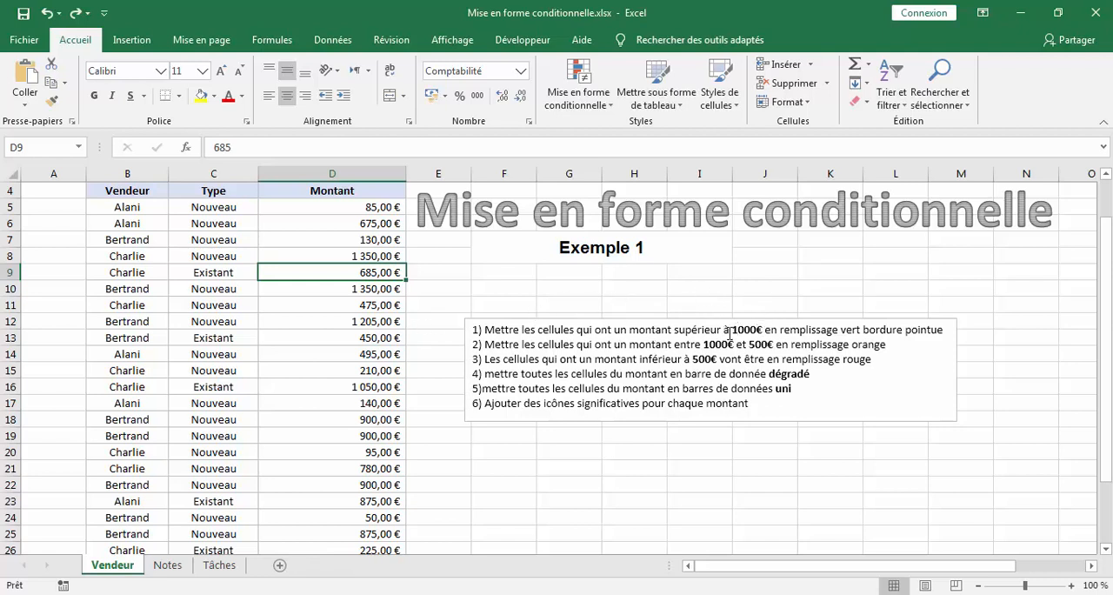
drag(733, 331, 767, 332)
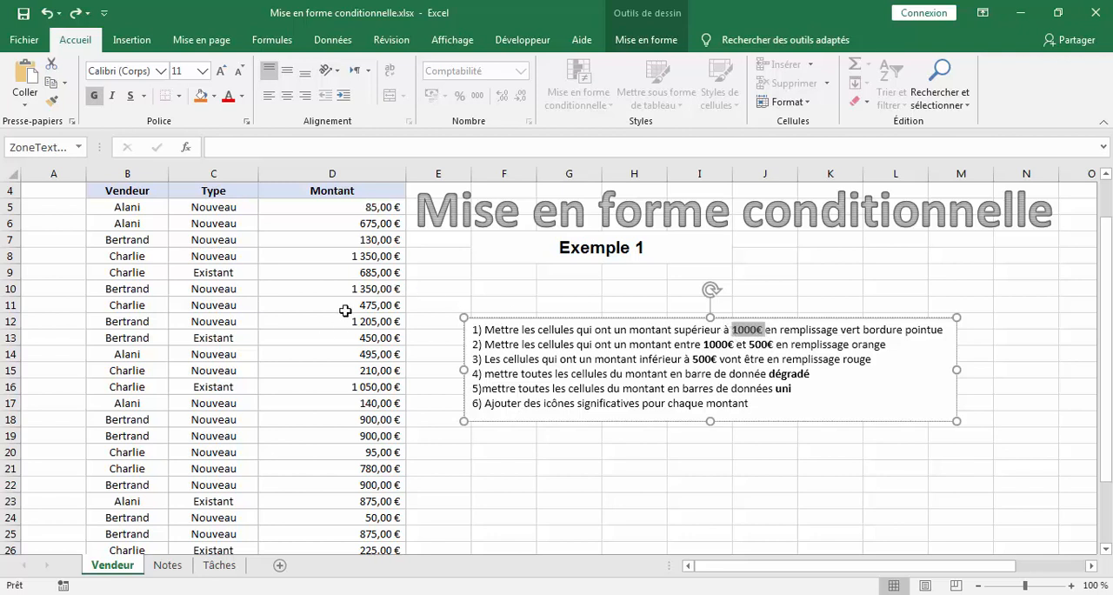
- Start a "Supérieur à" highlighting rule on the Montant amounts D5:D30 with 1000,00 € as the threshold
mouse_move(374, 209)
mouse_down()
mouse_move(383, 315)
mouse_move(368, 566)
mouse_move(371, 517)
mouse_up()
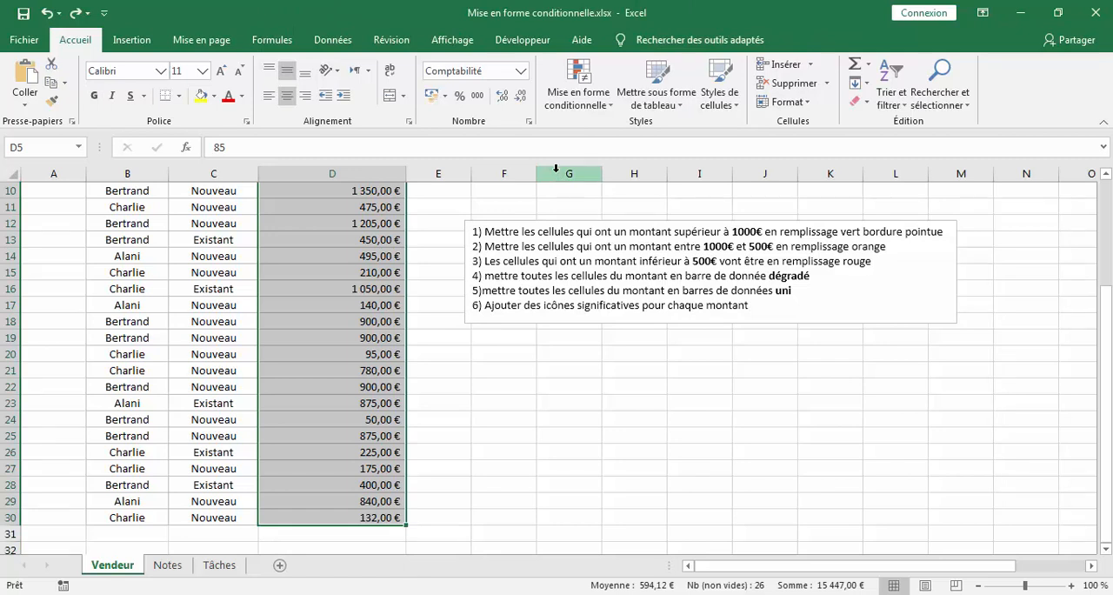
click(563, 104)
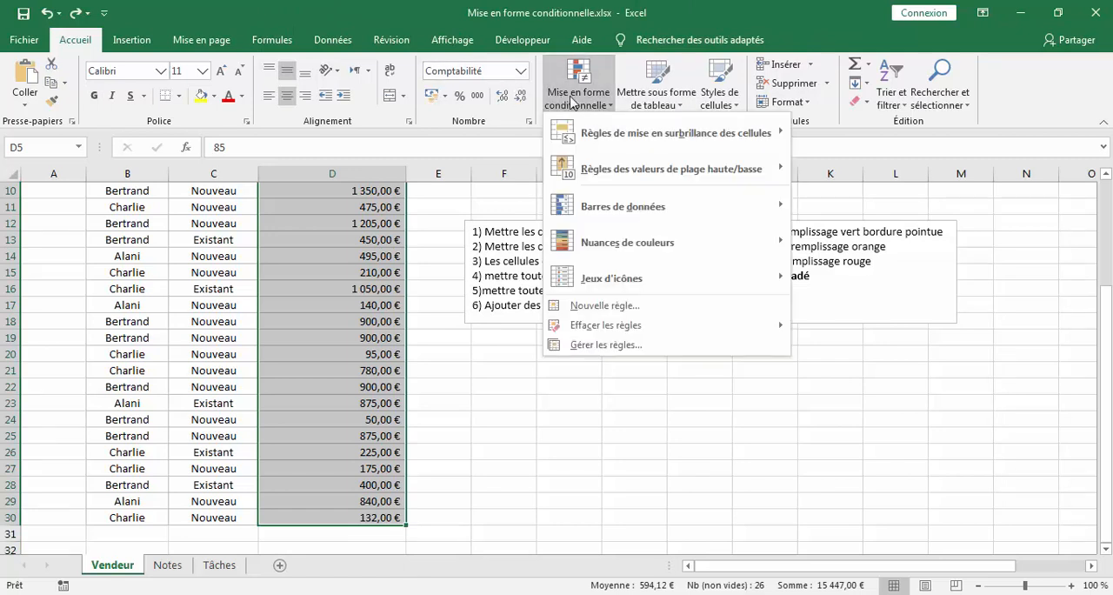
mouse_move(661, 135)
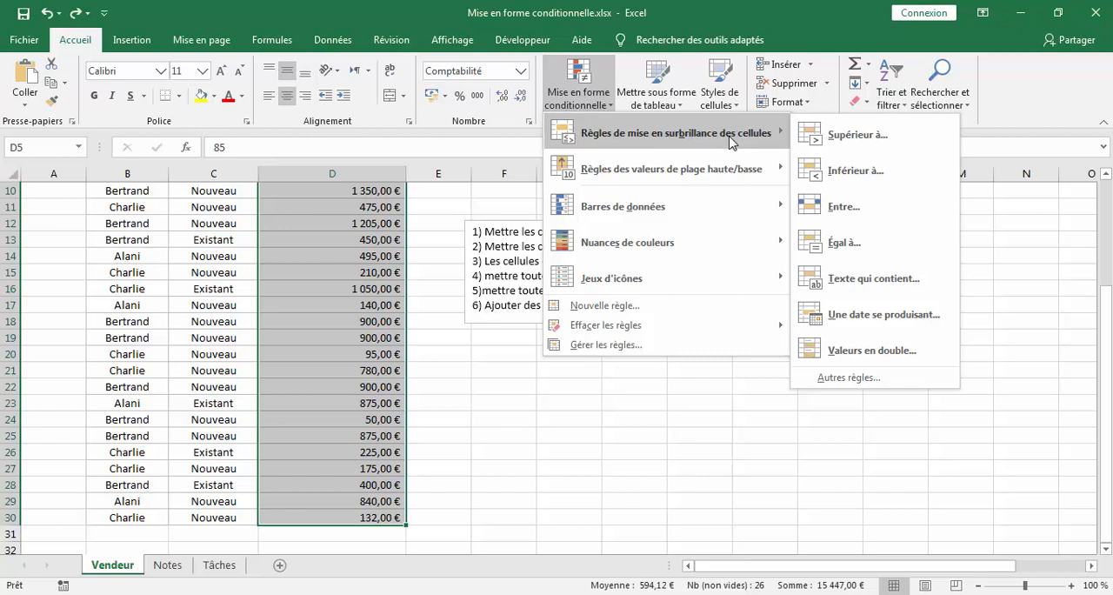
click(875, 142)
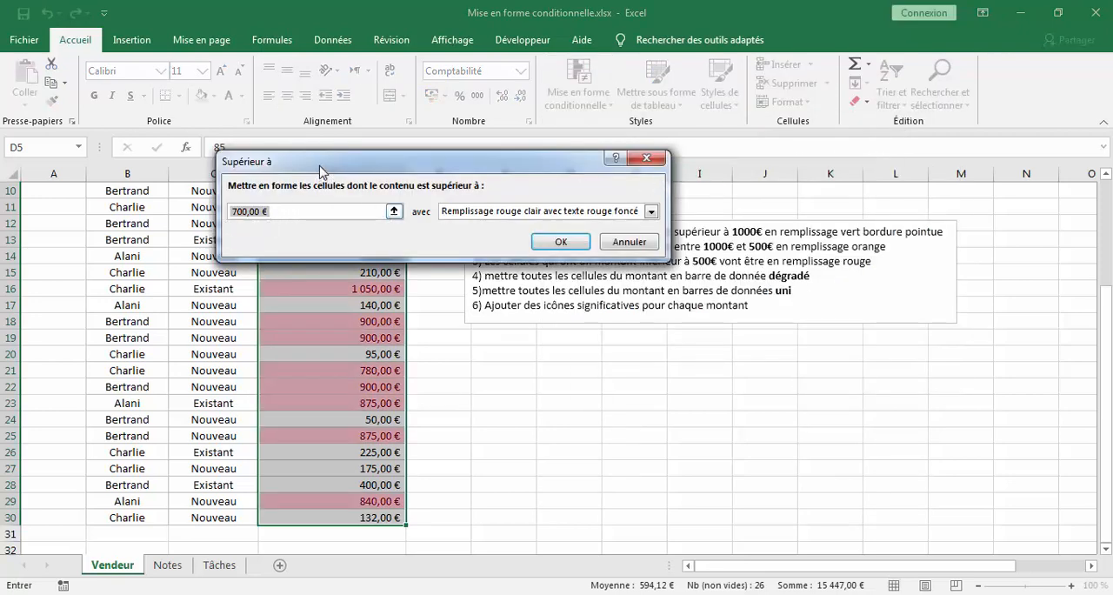
drag(322, 171, 394, 132)
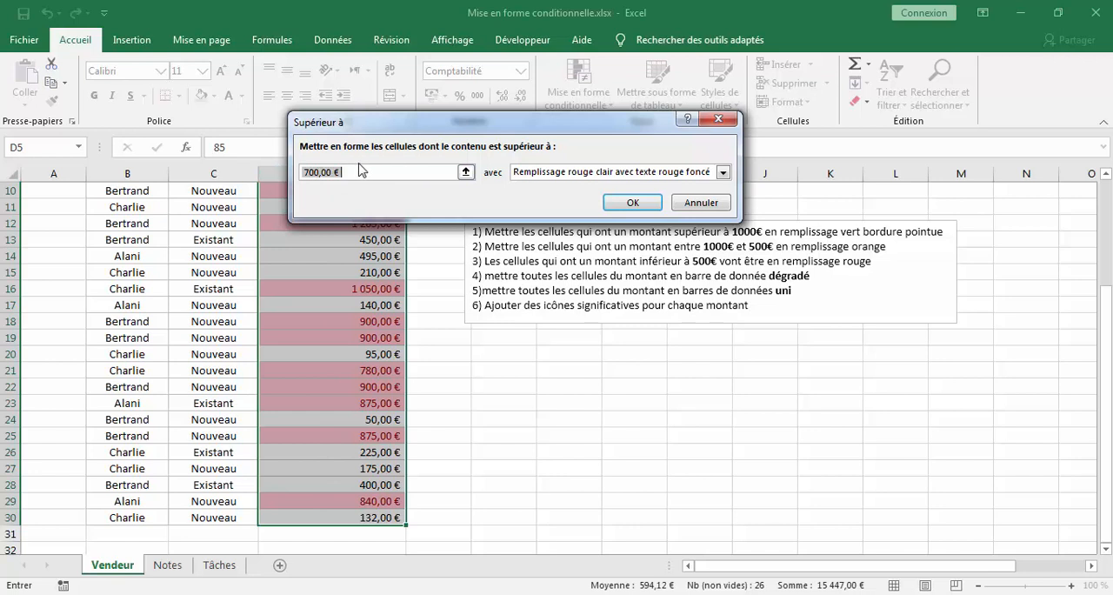
click(328, 172)
click(309, 173)
key(BackSpace)
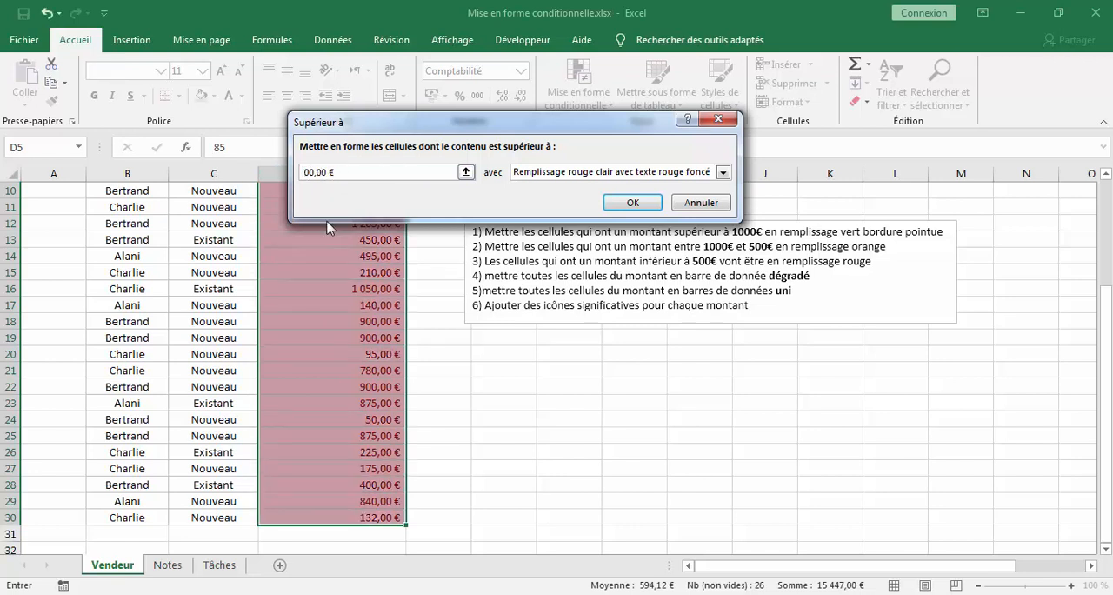
text(&à)
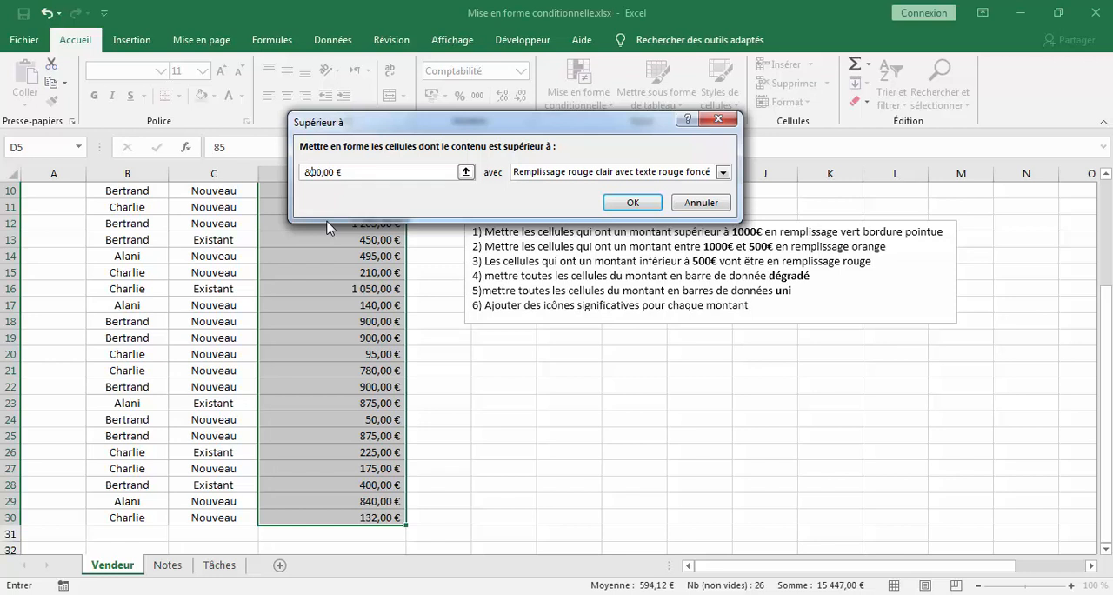
key(BackSpace)
text(10)
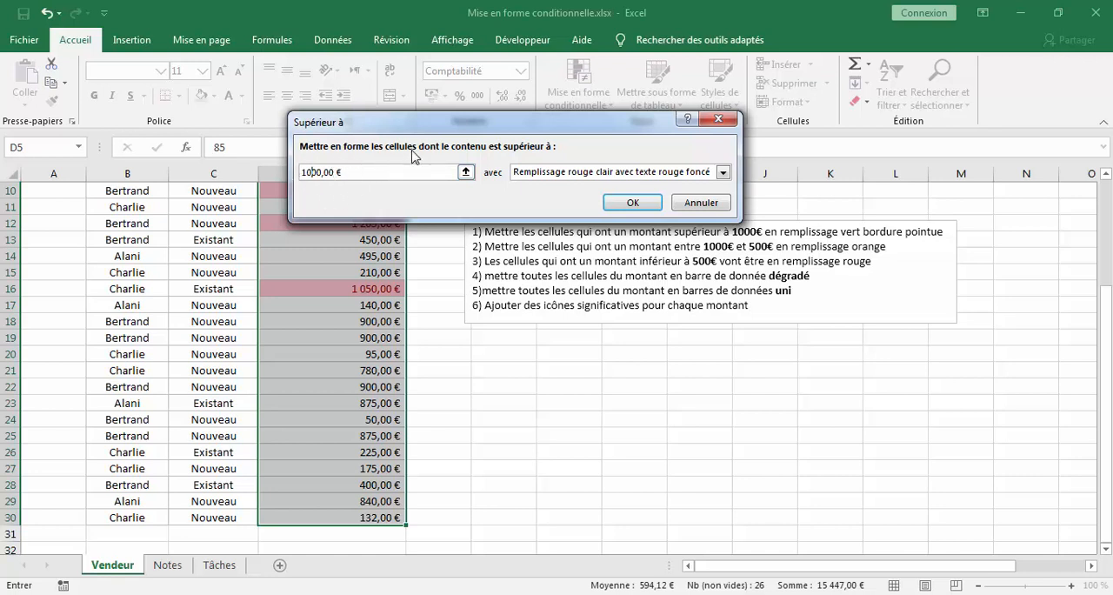
- Give the "Supérieur à" rule a custom format with light green fill and a dotted outline border, and apply it
click(725, 174)
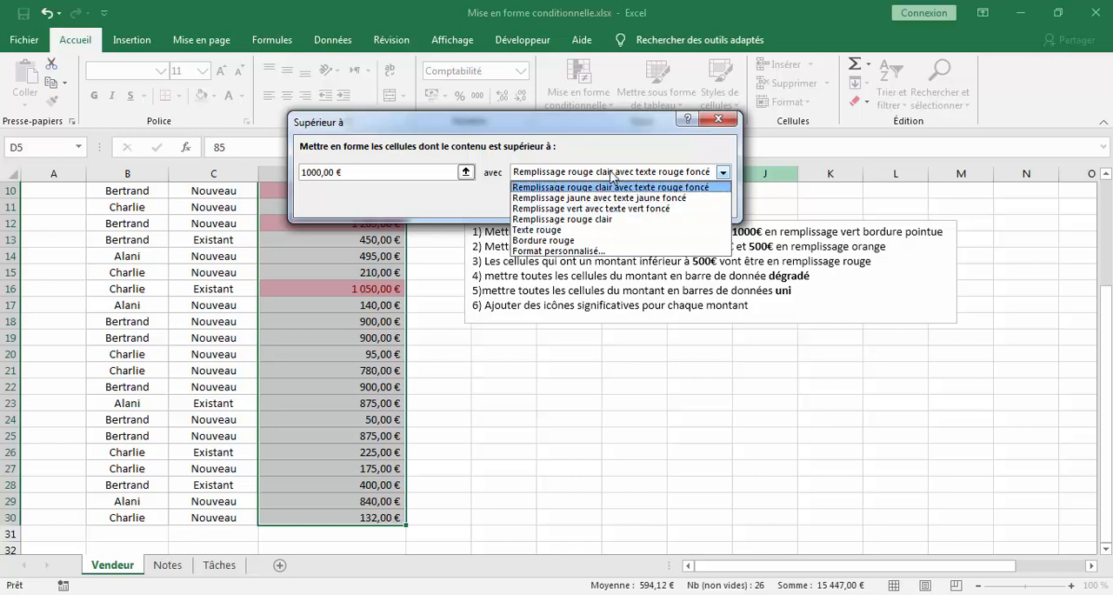
click(590, 253)
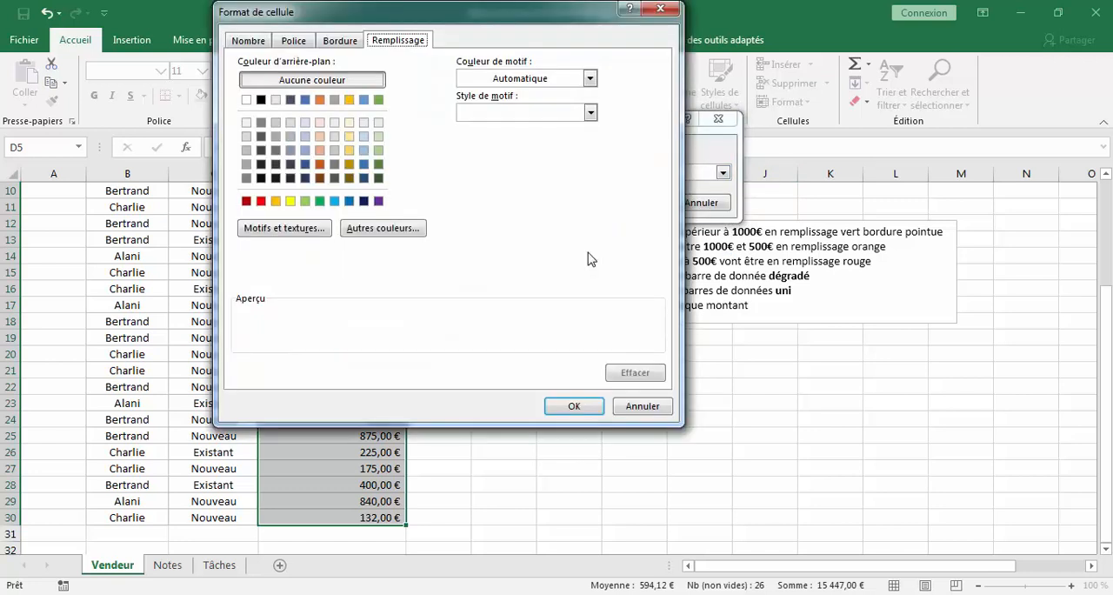
click(305, 201)
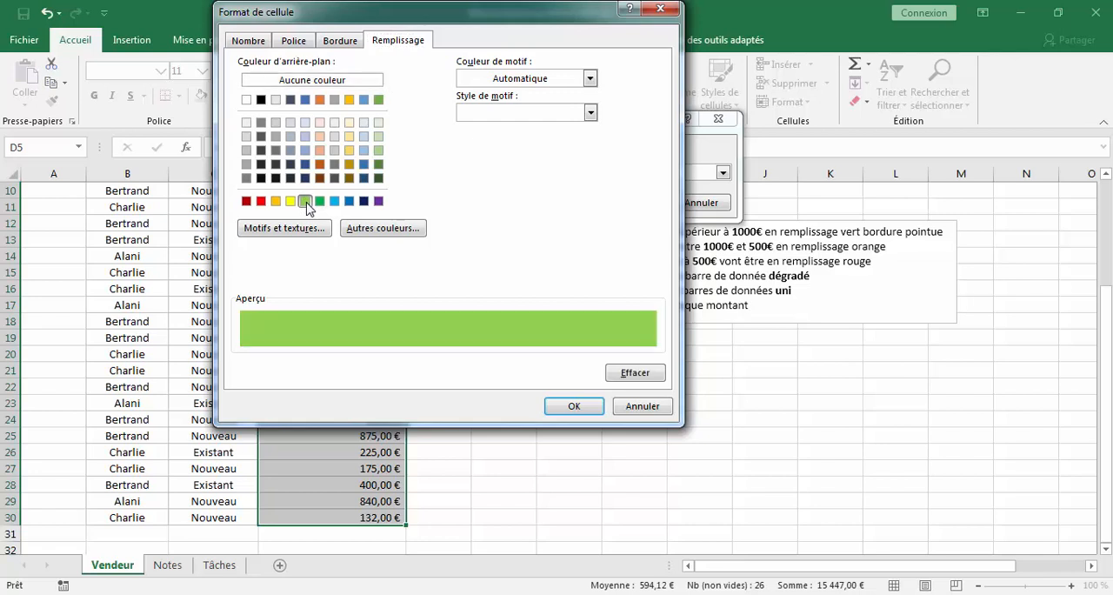
click(340, 41)
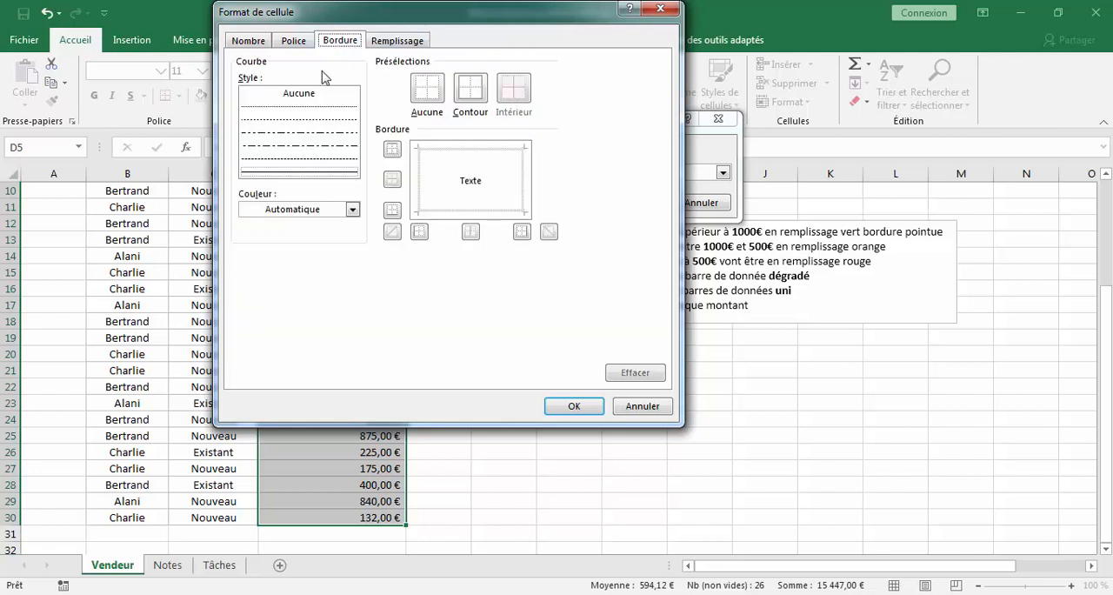
click(315, 120)
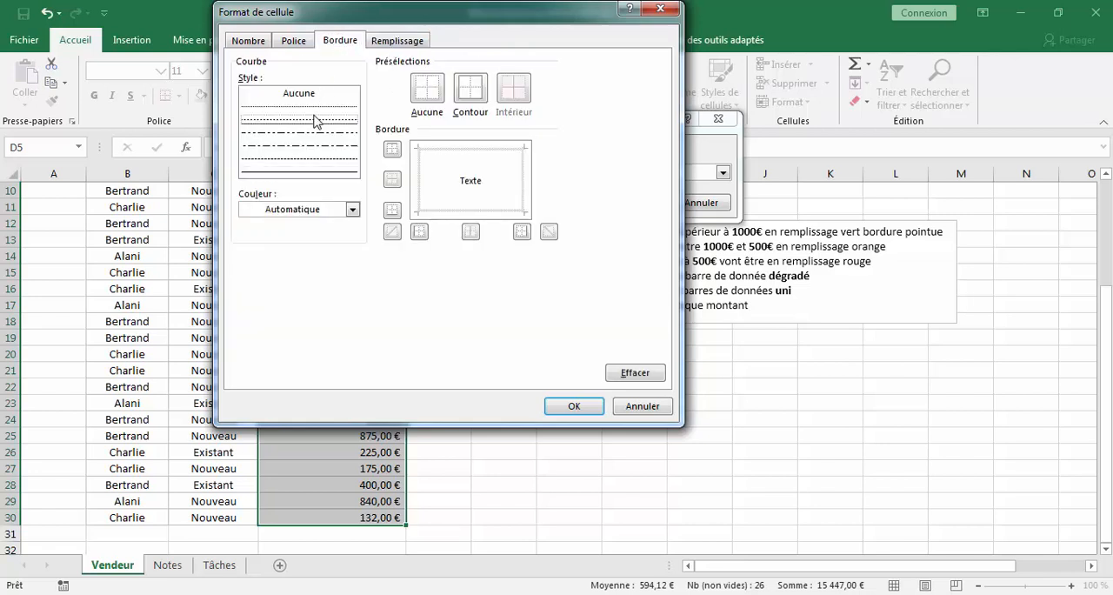
click(462, 152)
click(471, 89)
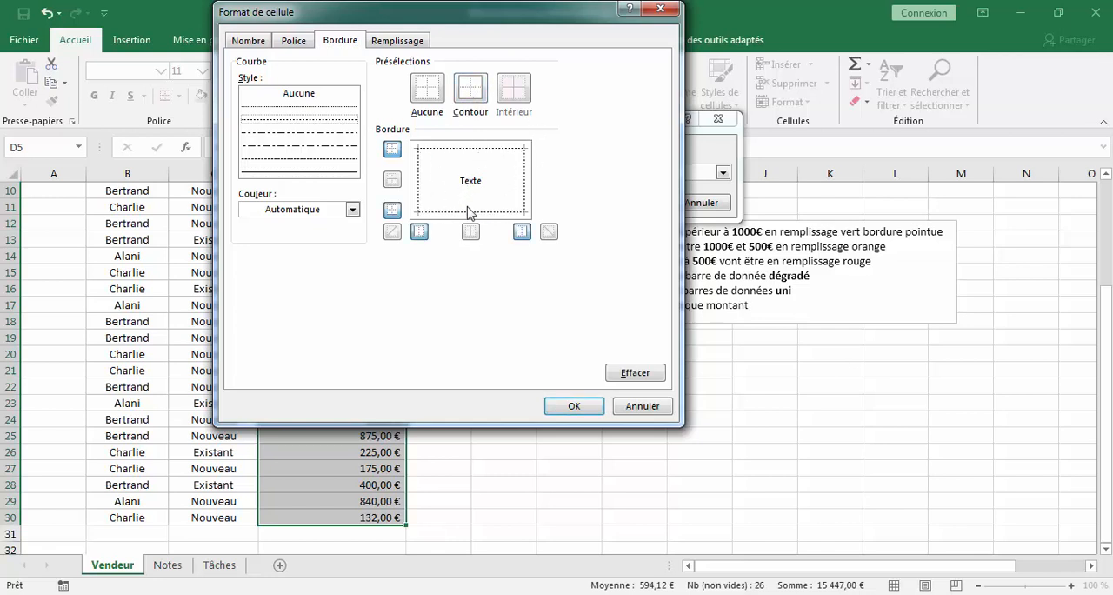
click(577, 407)
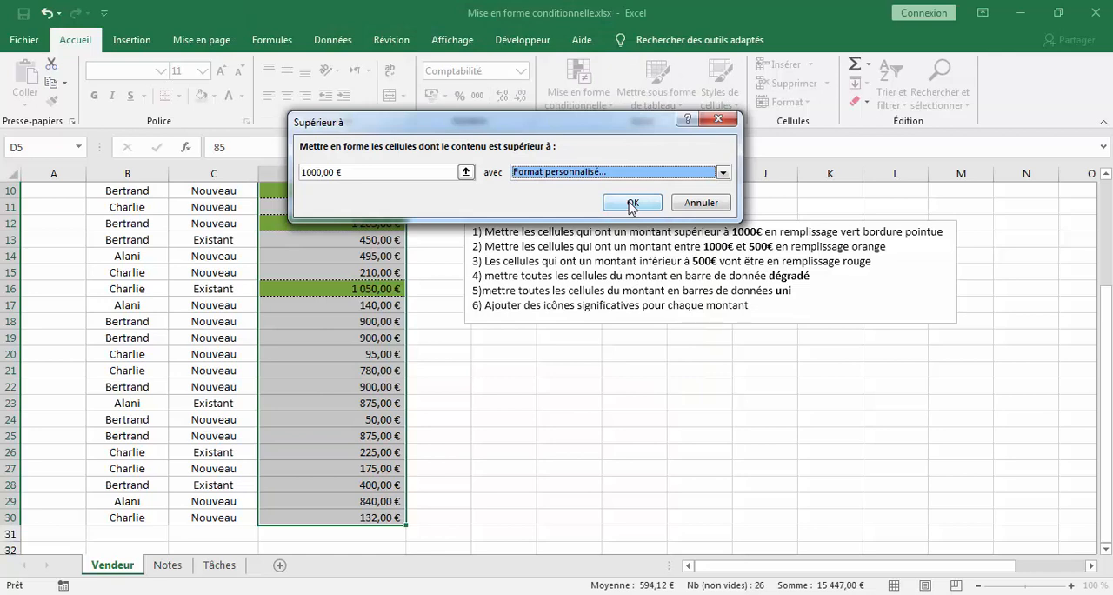
click(632, 202)
click(579, 370)
- Start an "Entre" highlighting rule on the amounts D5:D30 with the limits 500 and 1000
scroll(355, 391, up, 3)
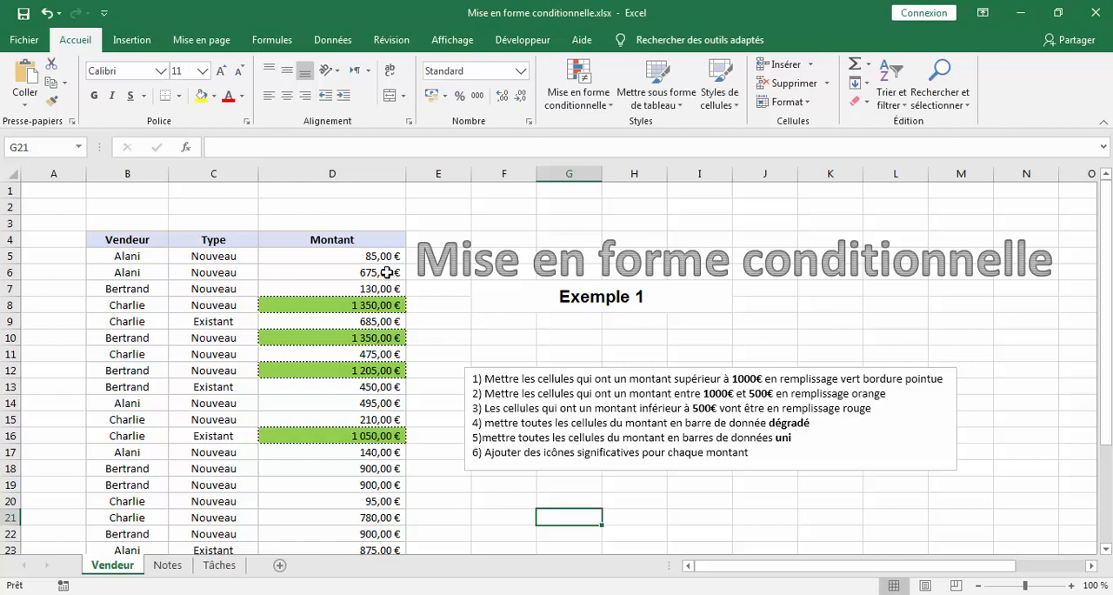
drag(383, 257, 388, 518)
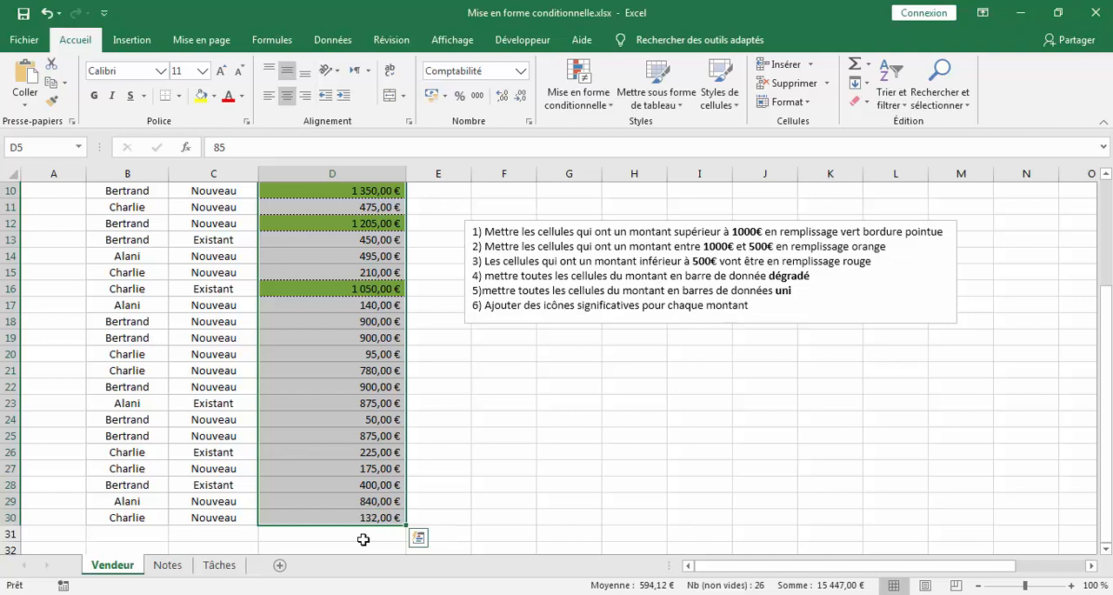
click(567, 94)
mouse_move(624, 133)
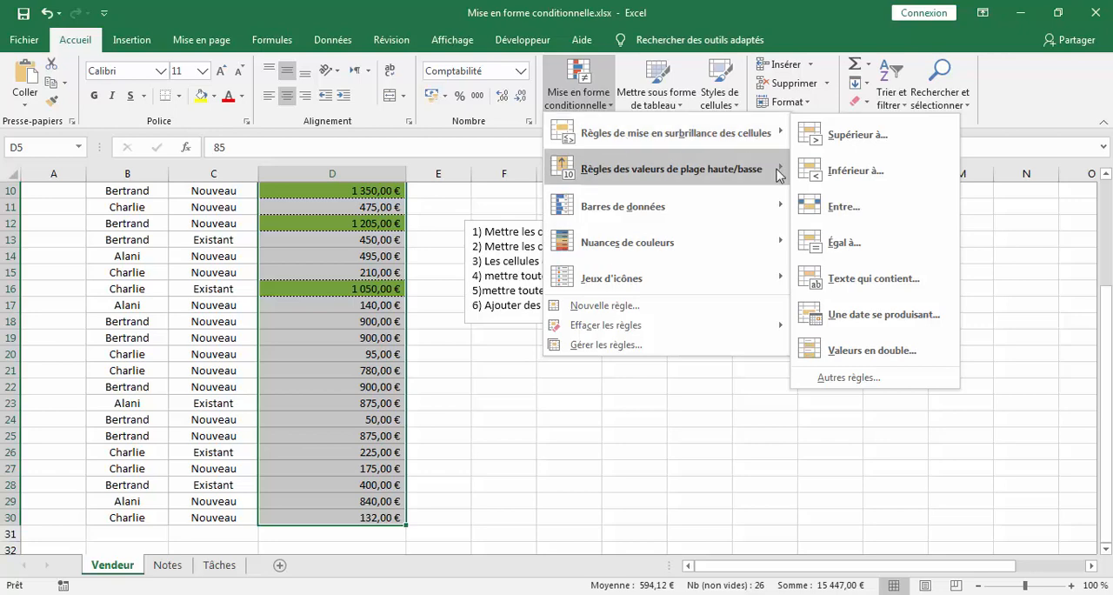
click(842, 207)
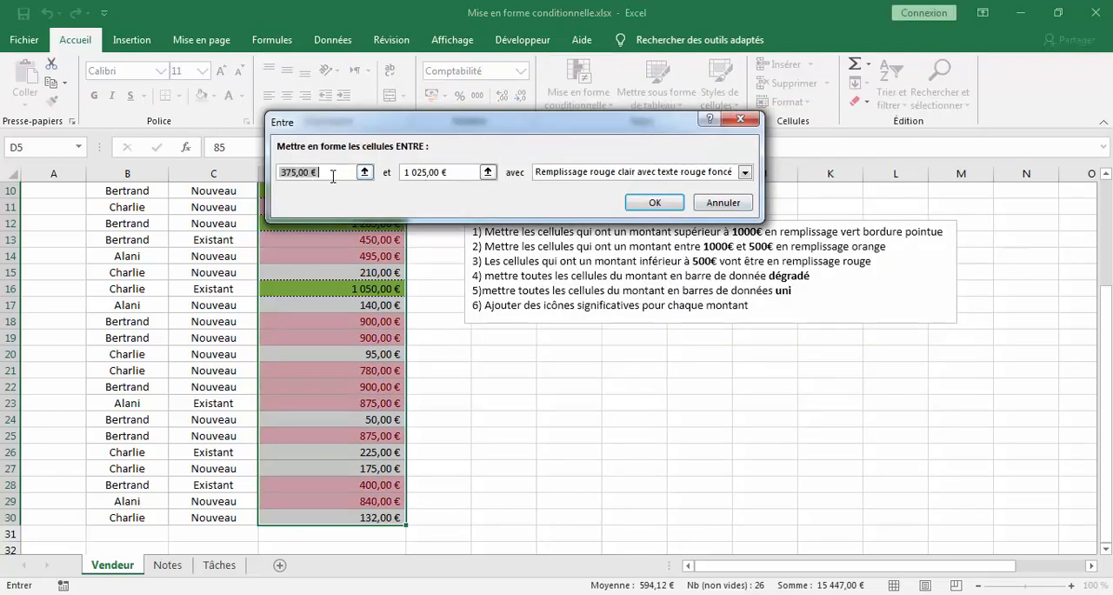
key(BackSpace)
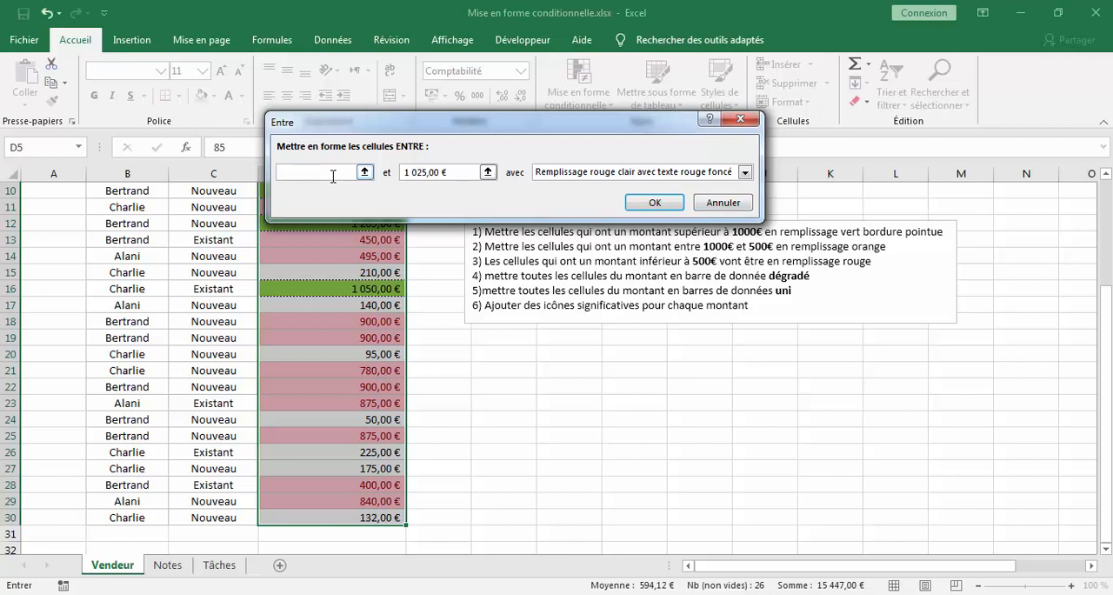
text(500)
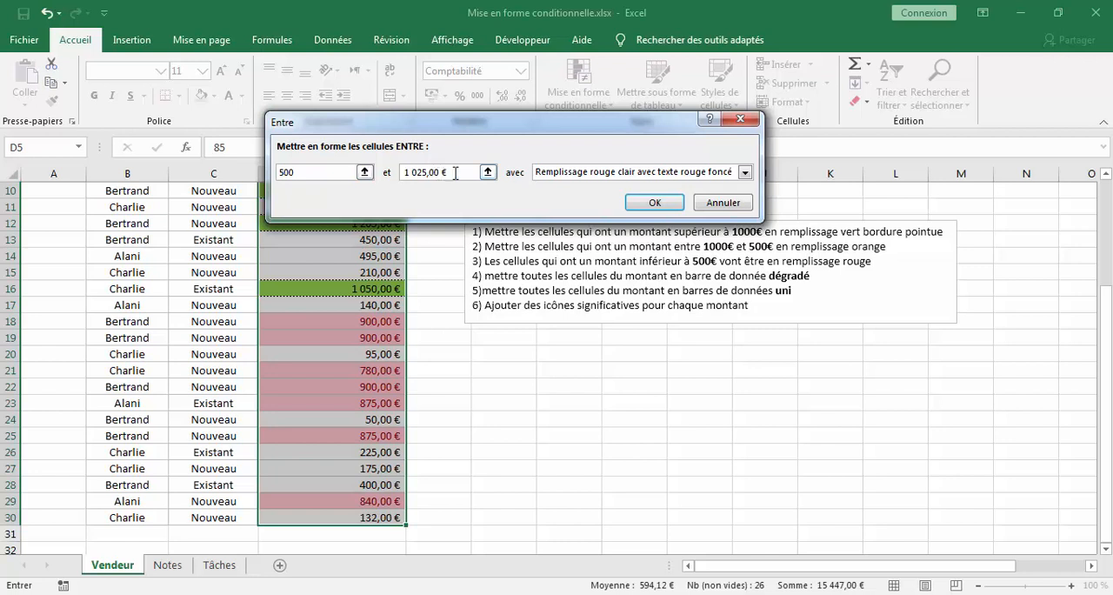
drag(454, 173, 390, 173)
key(BackSpace)
text(1000)
drag(522, 122, 648, 138)
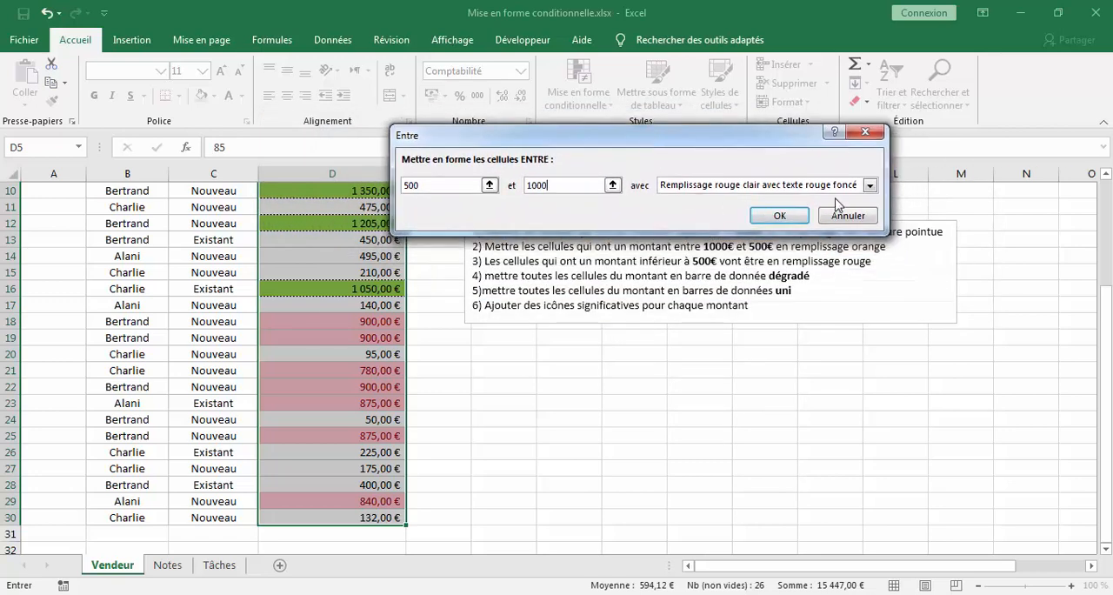
- Give the "Entre" rule for amounts between 500 and 1000 a custom format with orange fill, and apply it
click(870, 187)
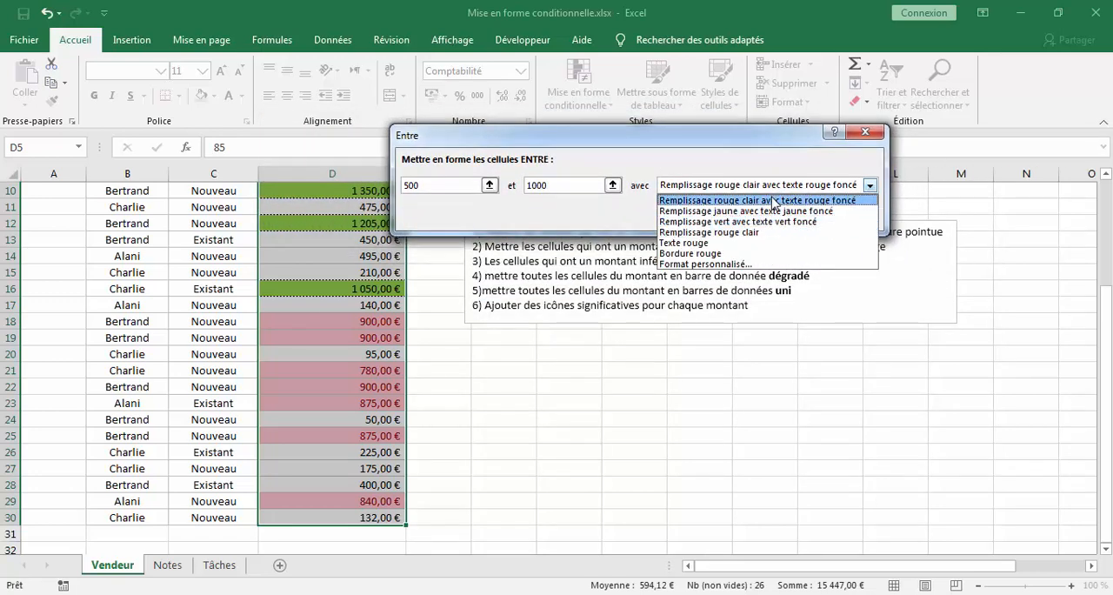
click(718, 266)
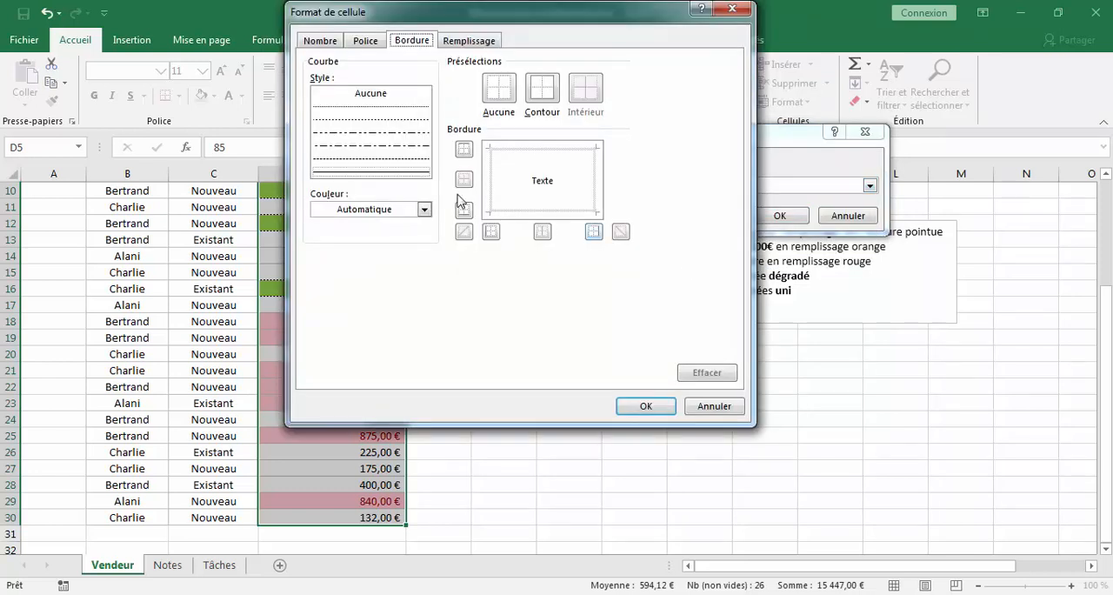
click(470, 40)
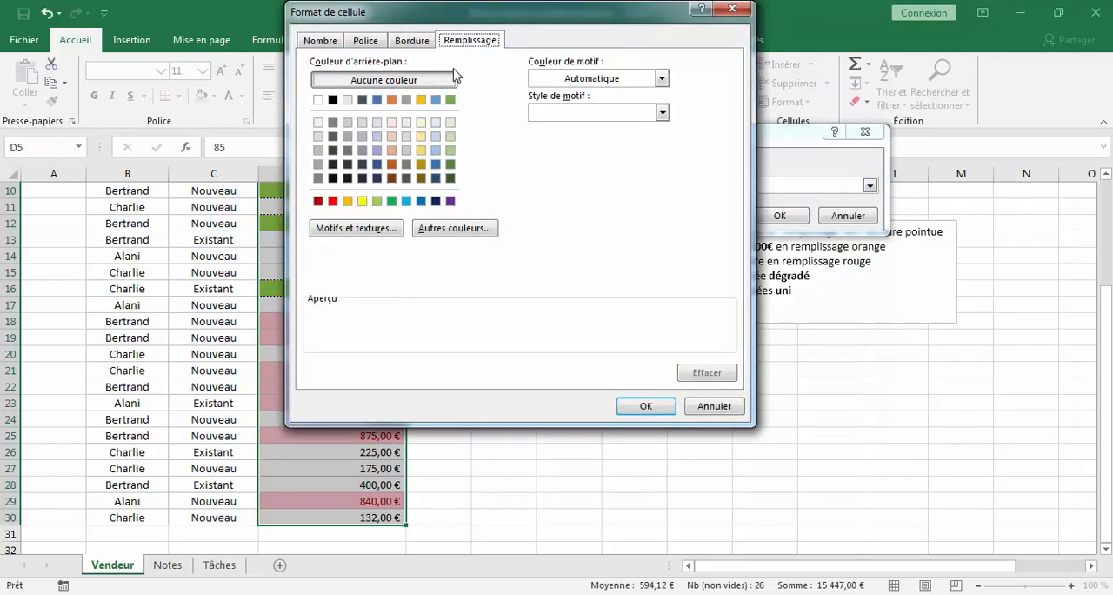
click(347, 201)
click(644, 406)
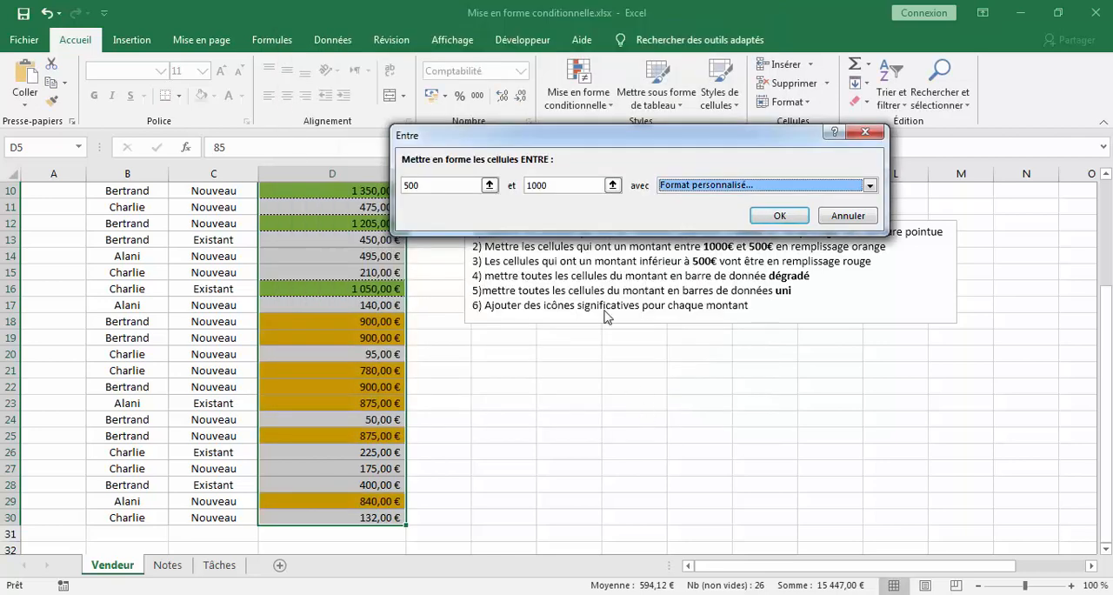
click(778, 220)
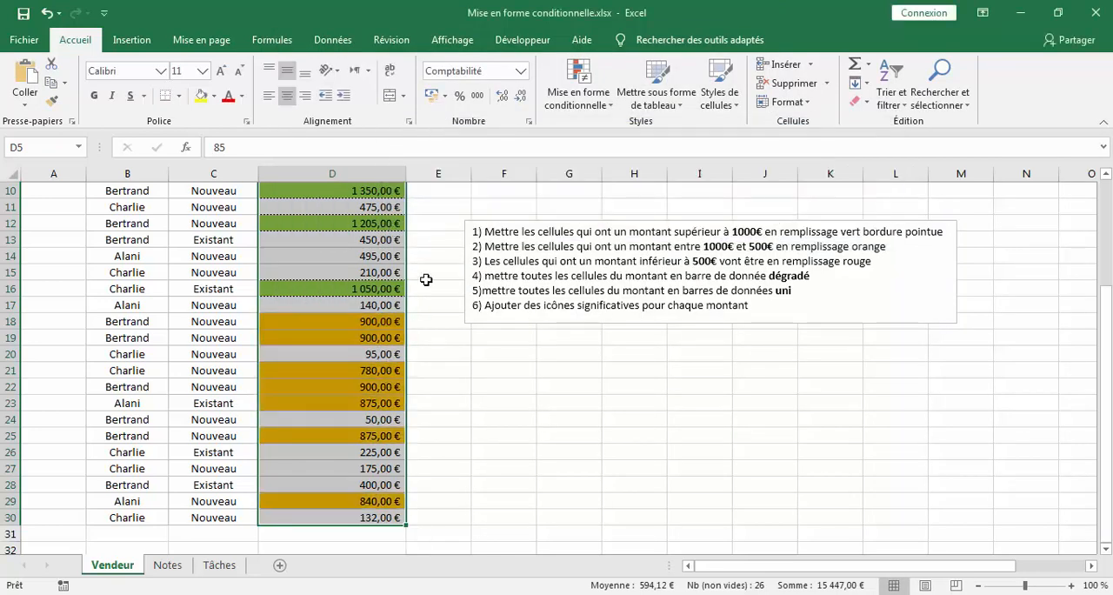
- Start an "Inférieur à" highlighting rule on the Montant amounts D5:D30 with 500,00 € as the threshold
scroll(365, 405, up, 3)
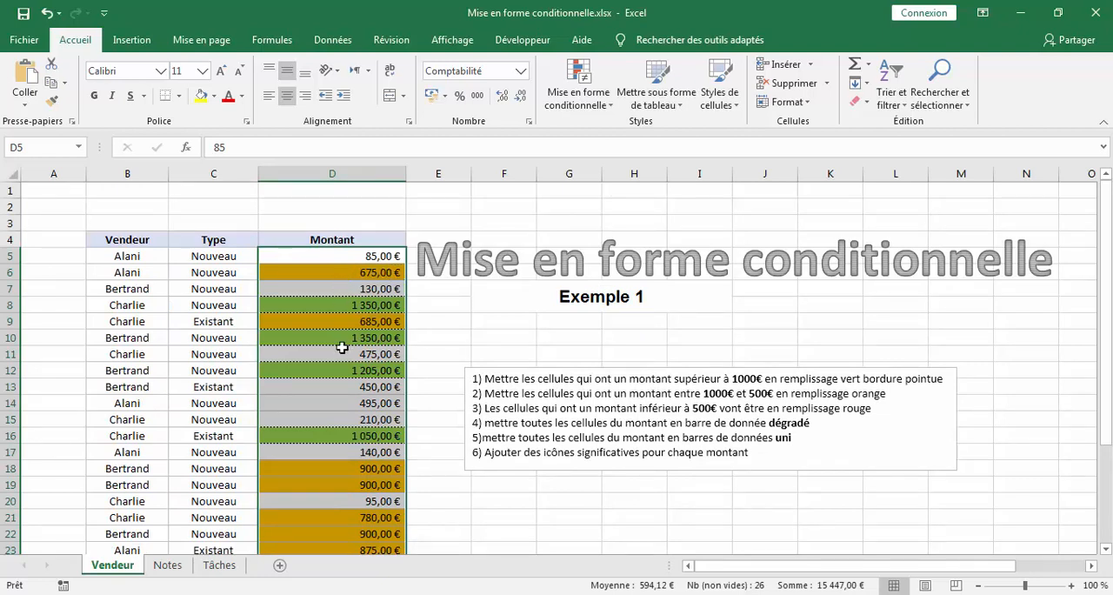
scroll(389, 377, down, 6)
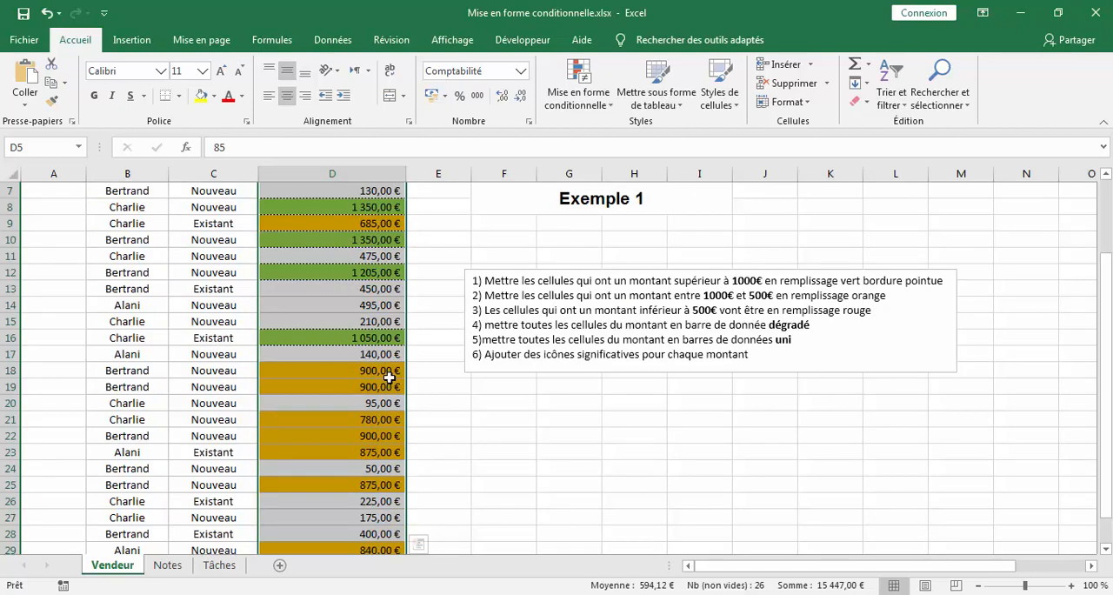
scroll(389, 377, up, 6)
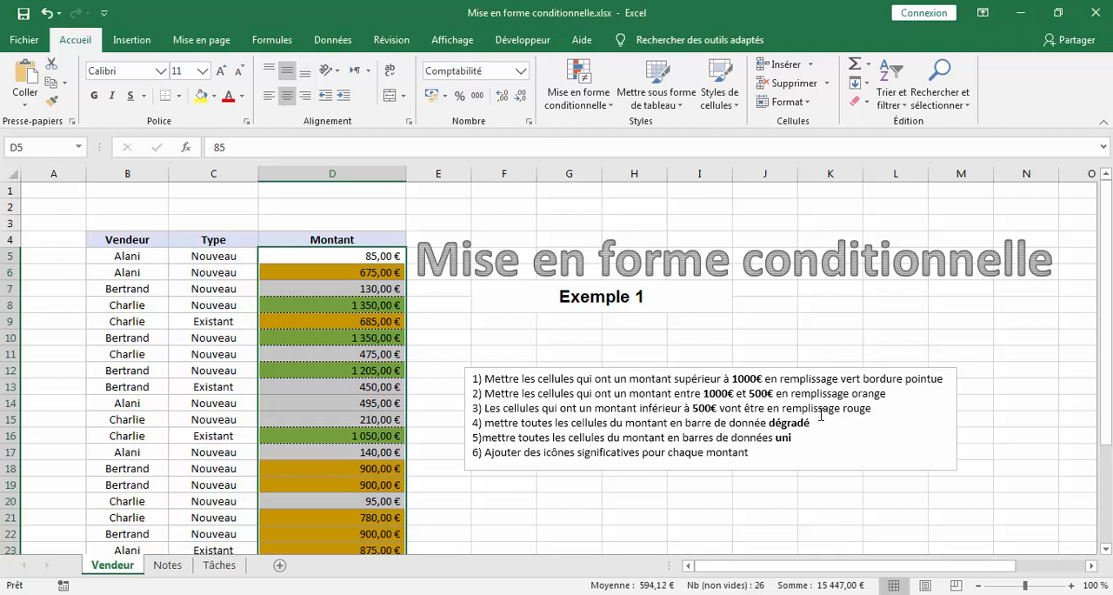
click(578, 87)
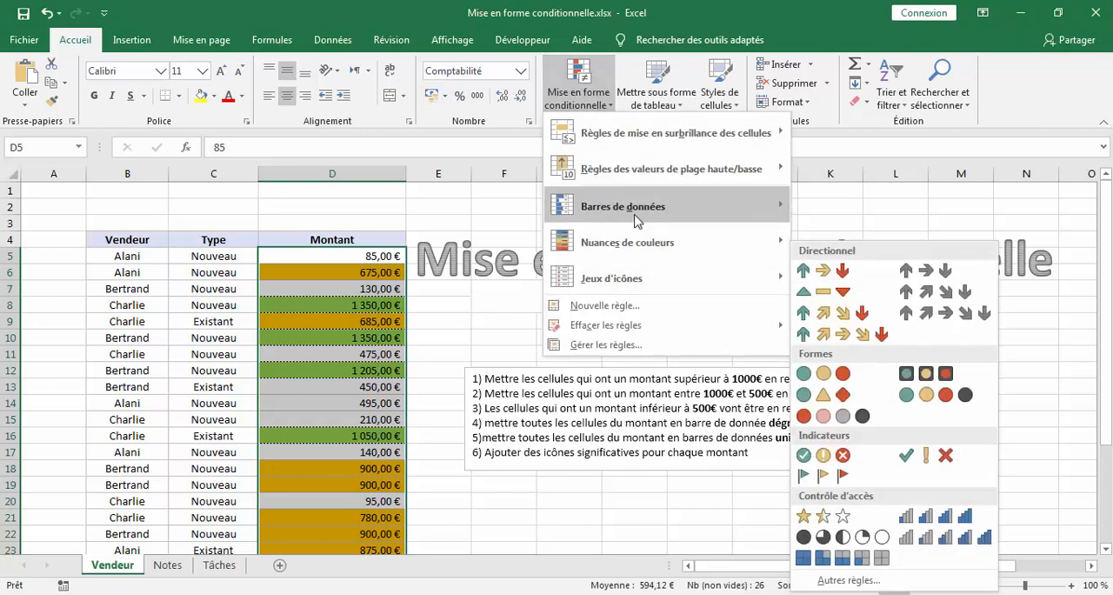
mouse_move(663, 144)
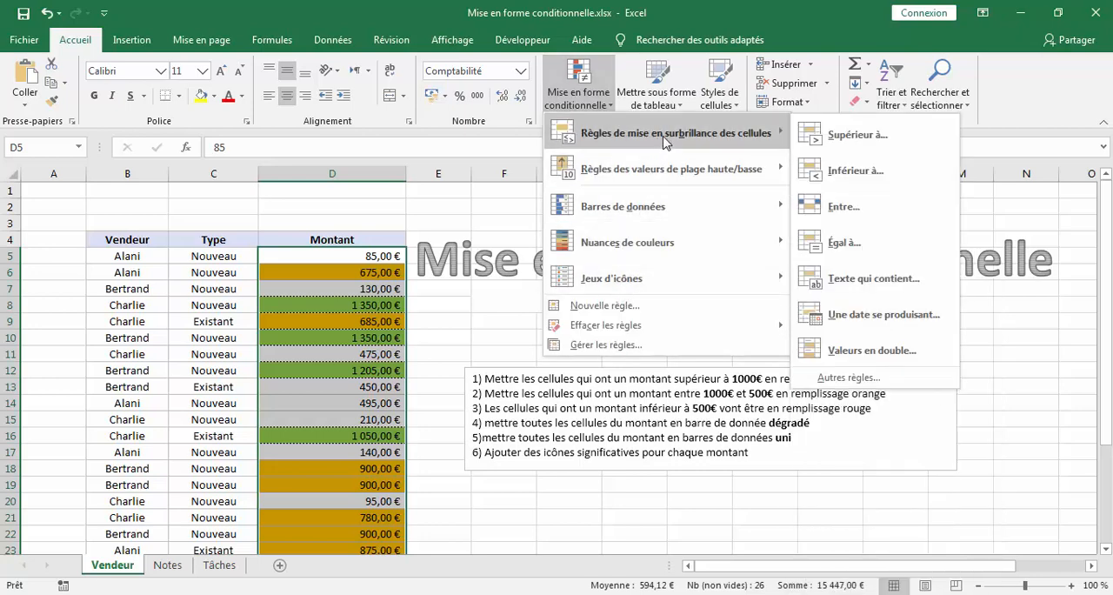
click(856, 171)
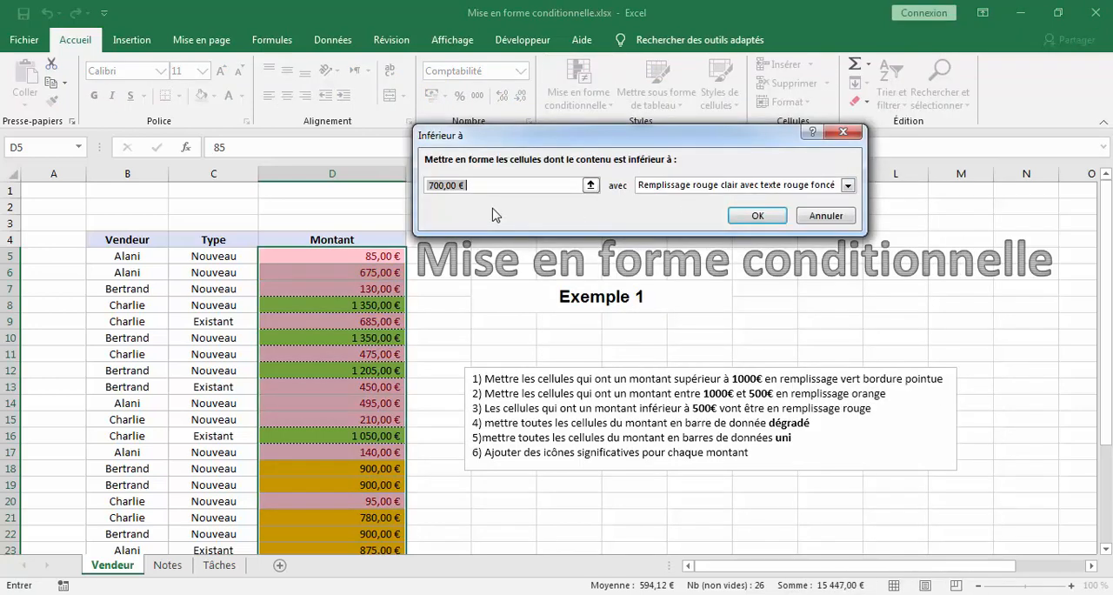
click(433, 185)
key(BackSpace)
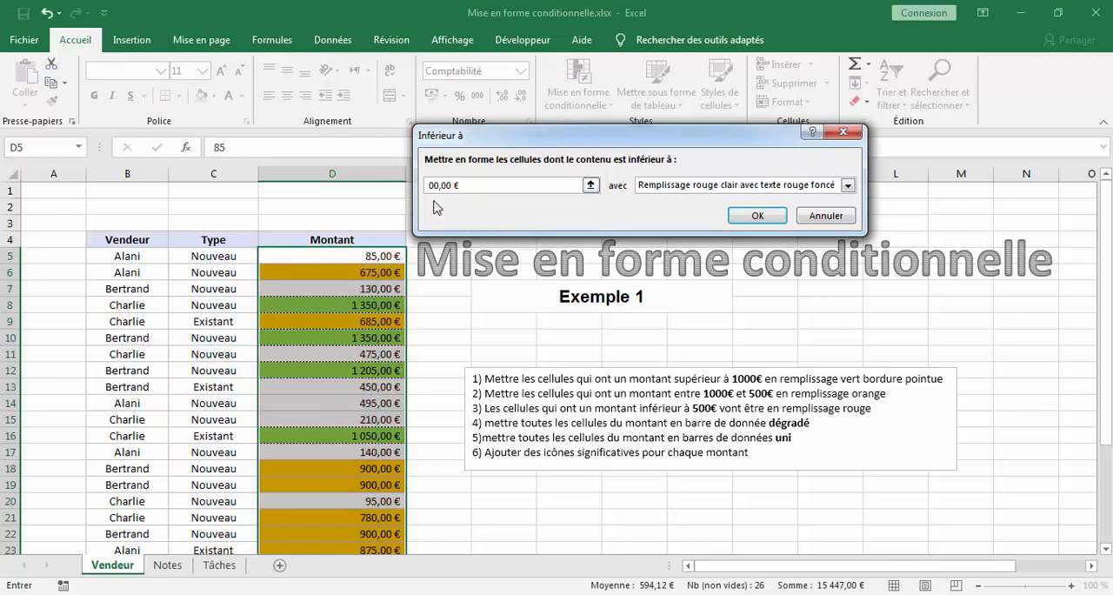
text(5)
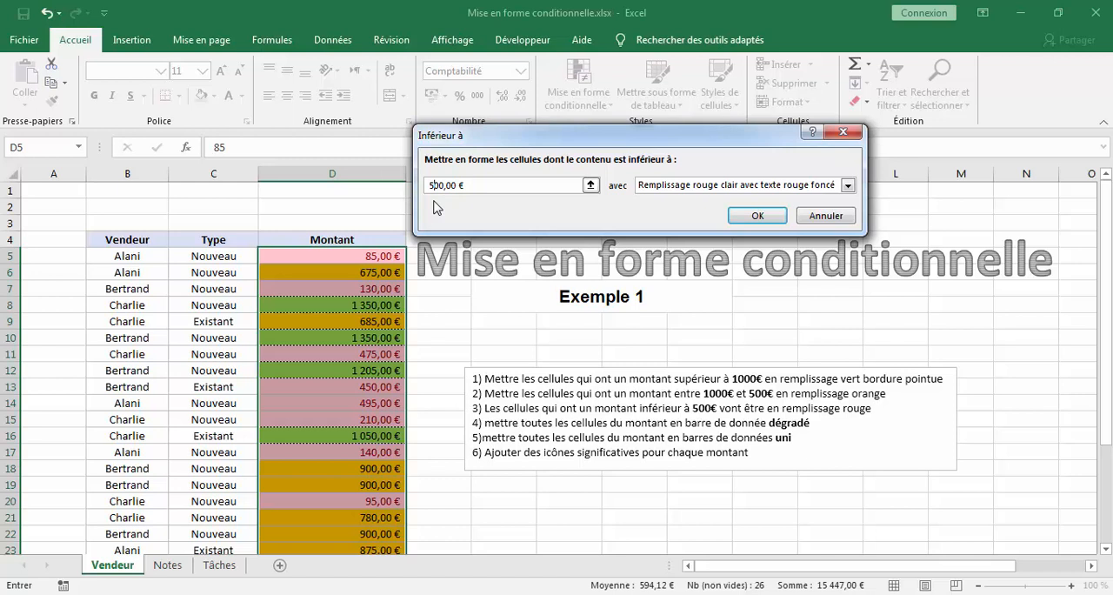
- Give the "Inférieur à" rule a custom format with red fill and apply it
click(761, 193)
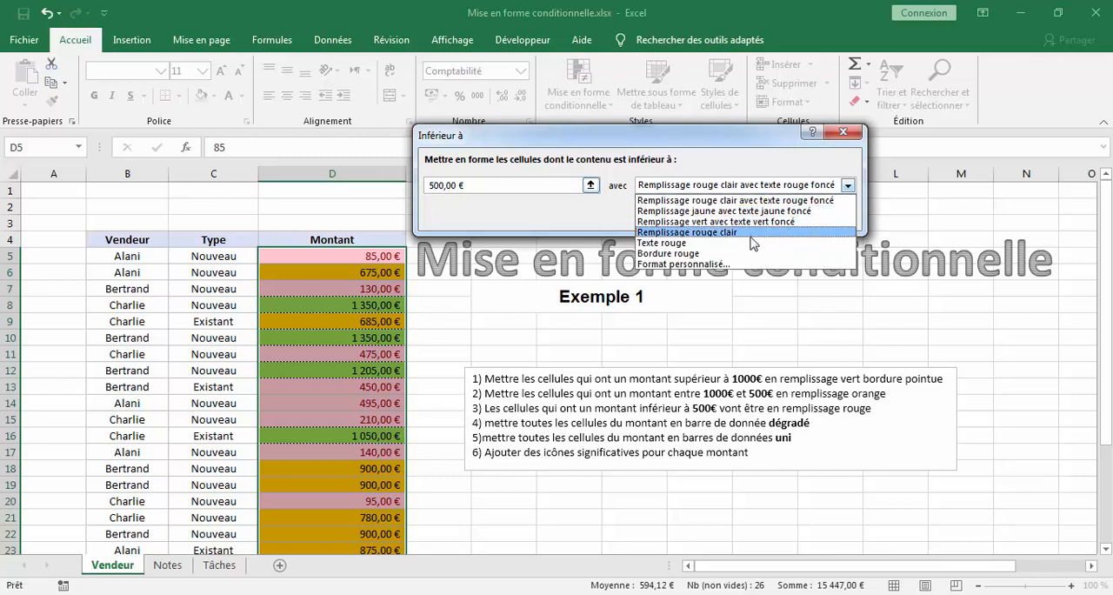
click(714, 265)
click(458, 201)
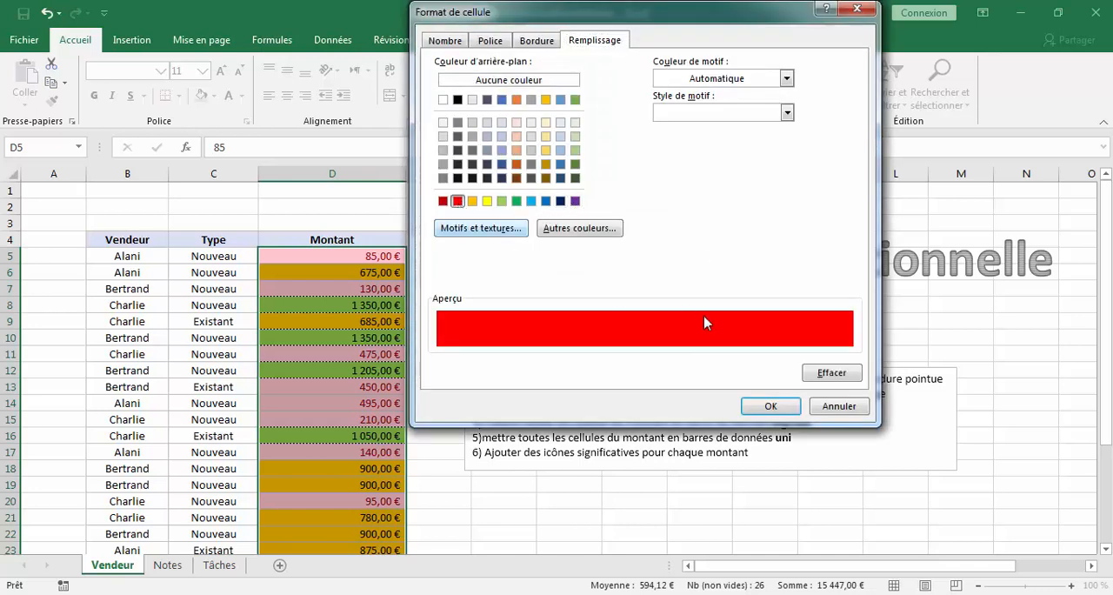
click(768, 406)
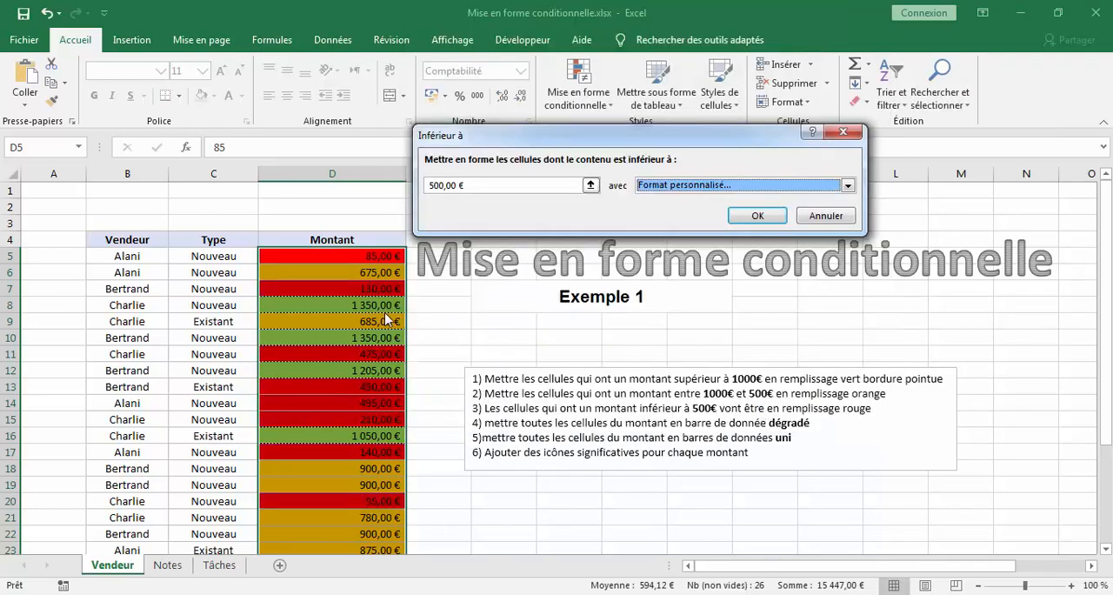
click(750, 216)
- Examine the green, orange and red cells of the Montant column against the first three instructions
click(322, 302)
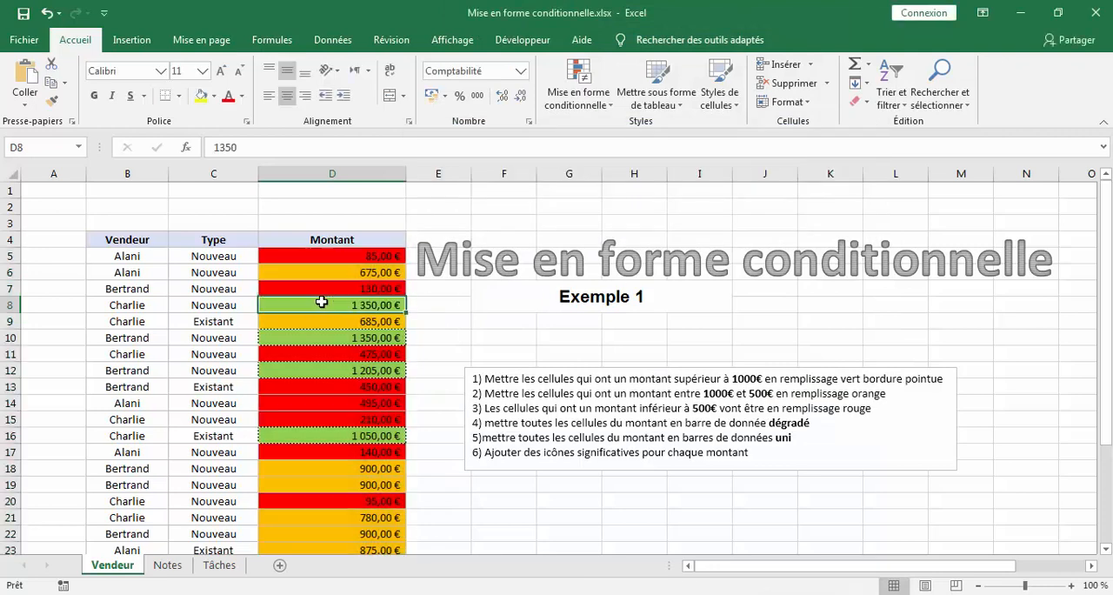
scroll(380, 255, down, 2)
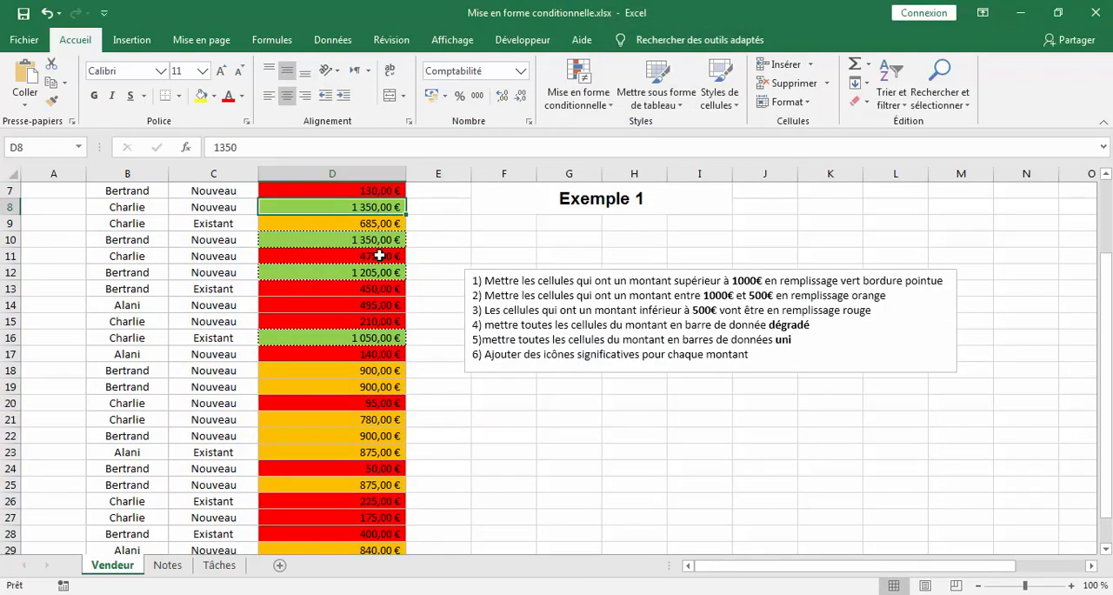
scroll(379, 255, down, 2)
scroll(379, 255, up, 3)
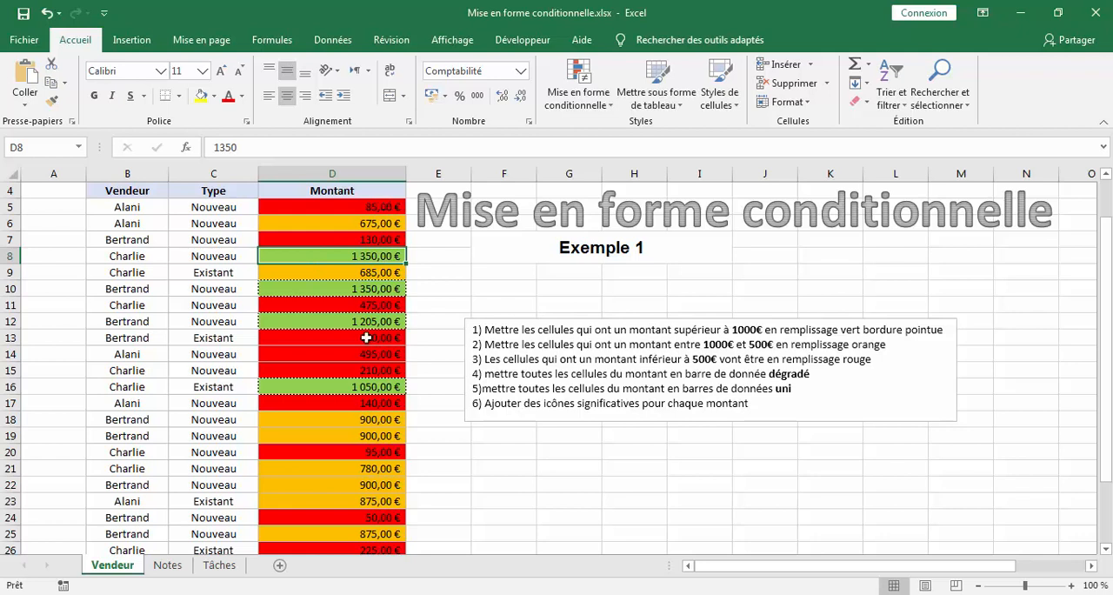
click(442, 297)
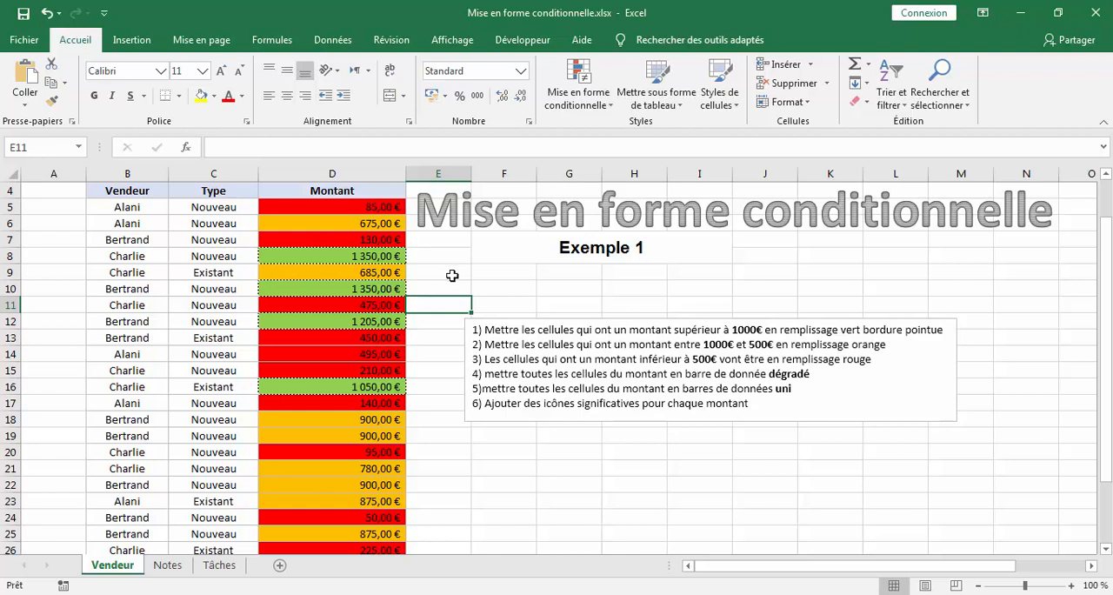
click(368, 257)
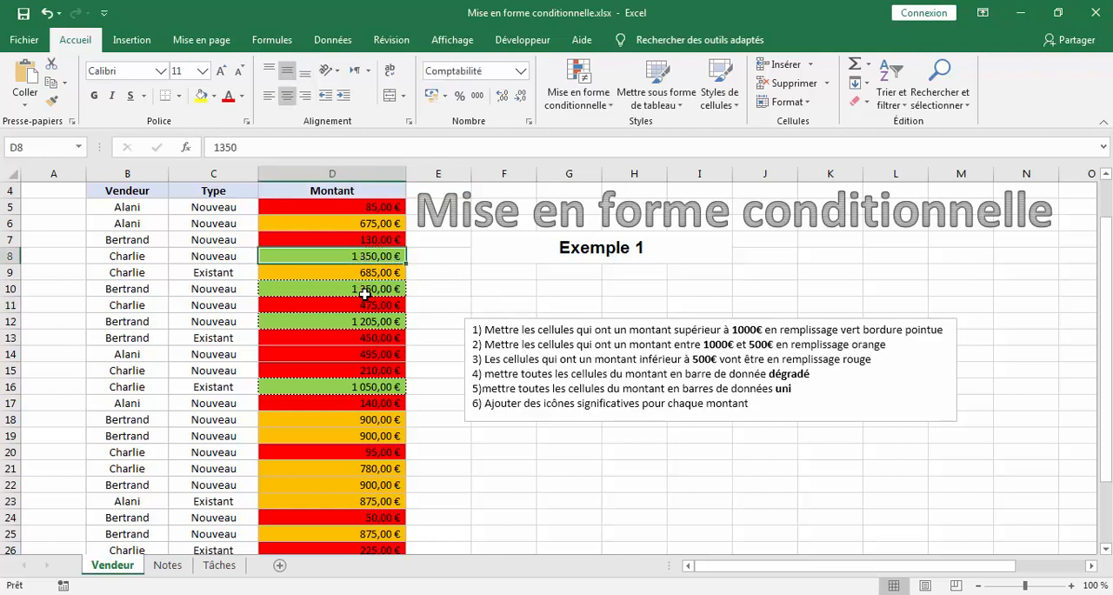
click(364, 292)
click(358, 316)
click(353, 388)
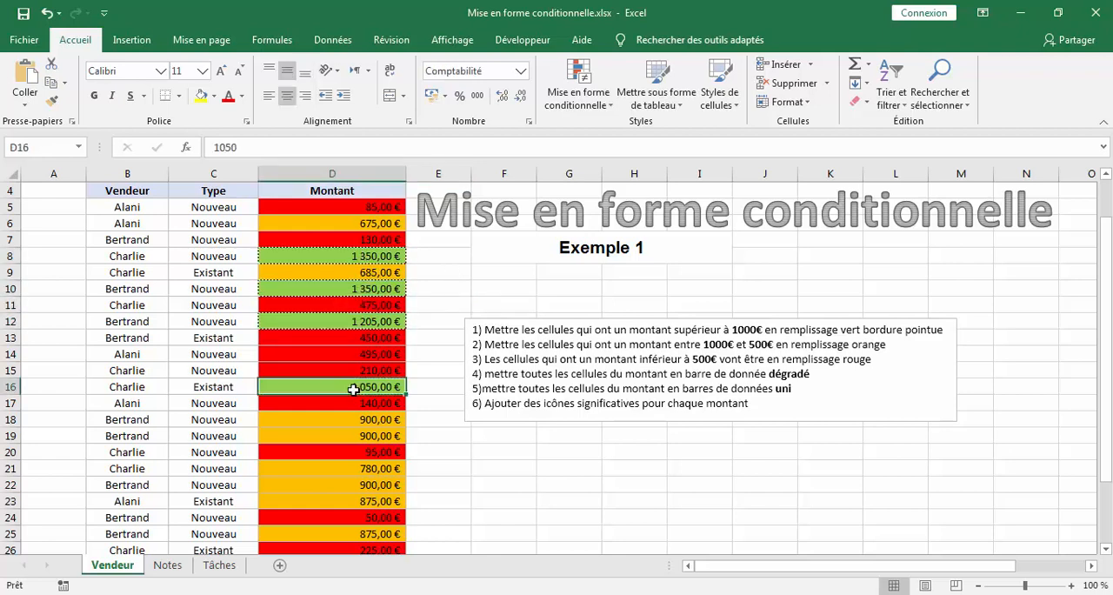
click(378, 356)
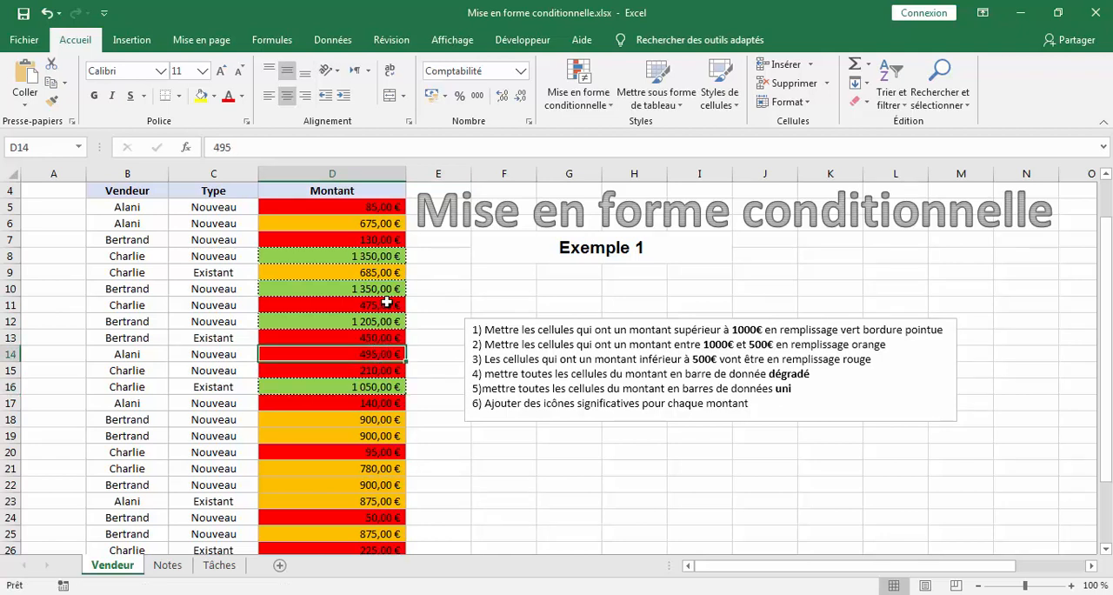
click(386, 305)
click(393, 244)
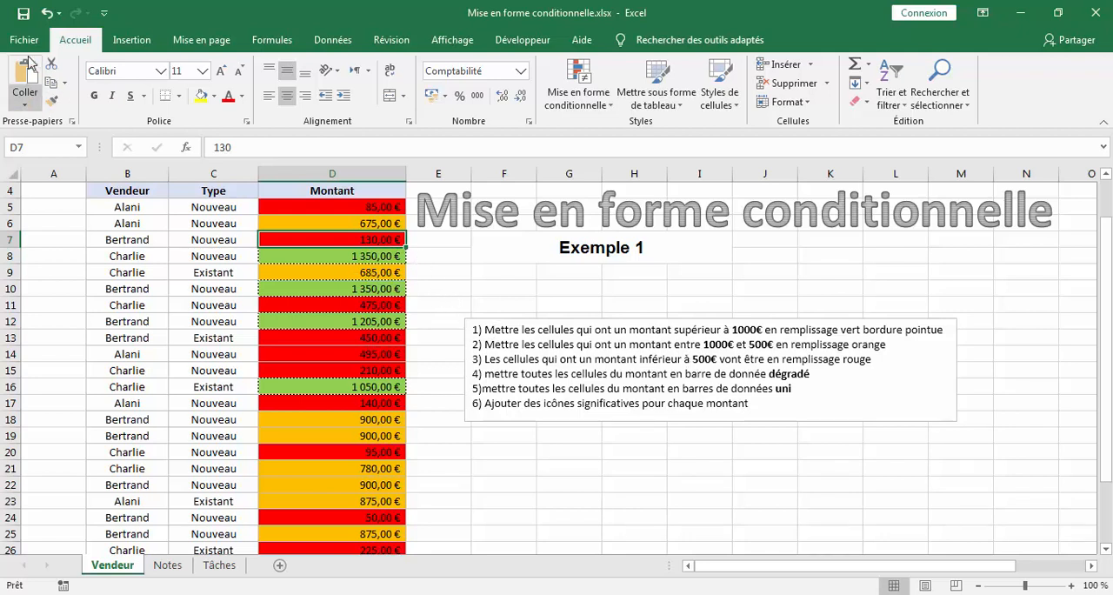
- Undo the three highlighting rules applied to the Montant amounts
click(46, 14)
click(46, 14)
click(46, 14)
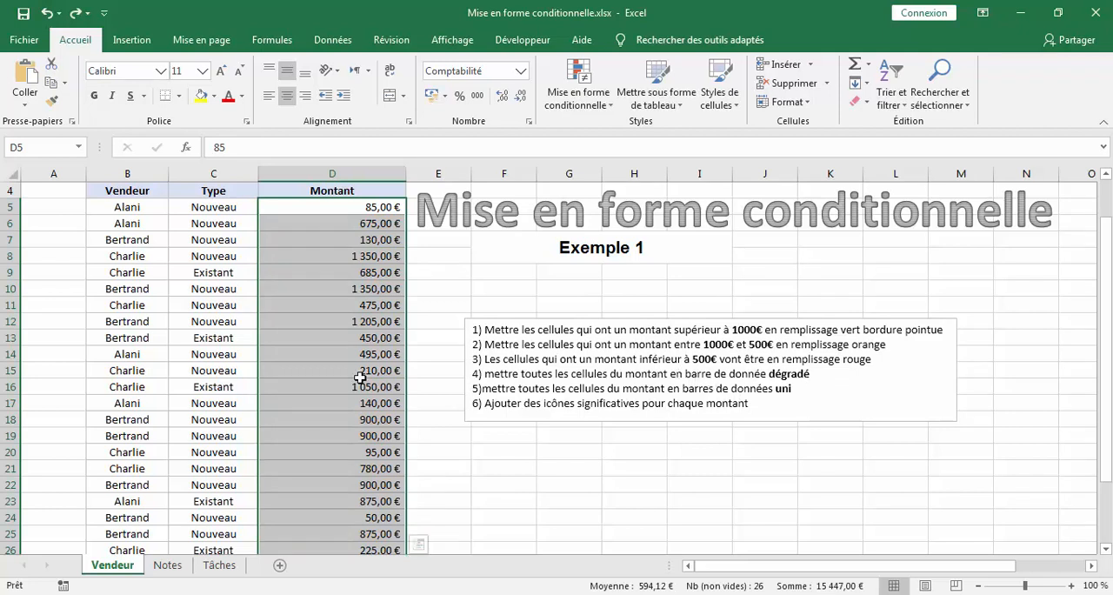
- Apply blue gradient data bars to the Montant amounts D5:D30
click(571, 101)
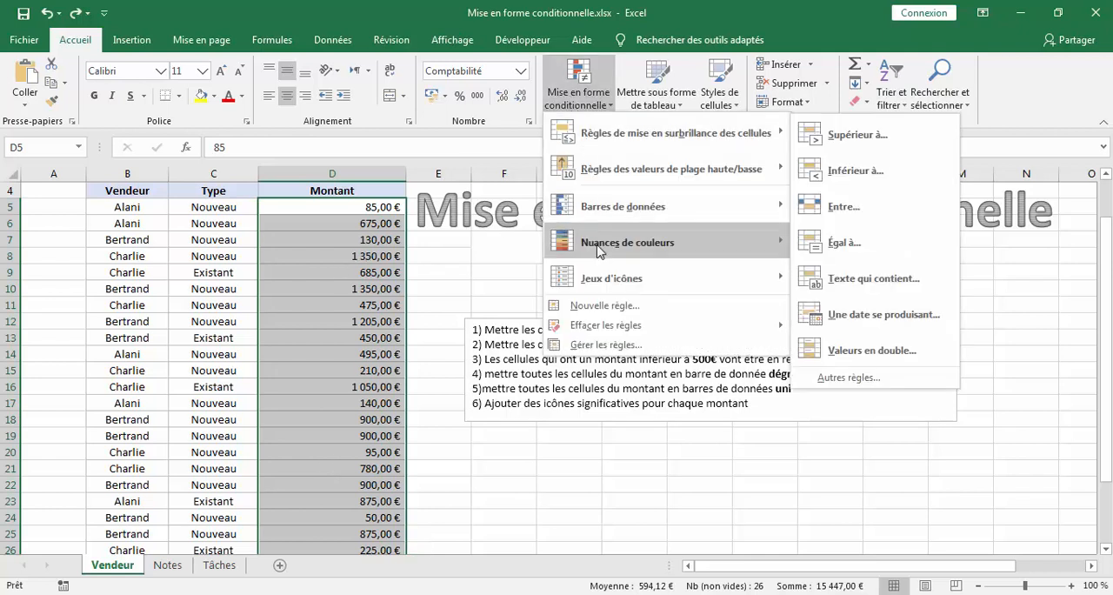
mouse_move(668, 209)
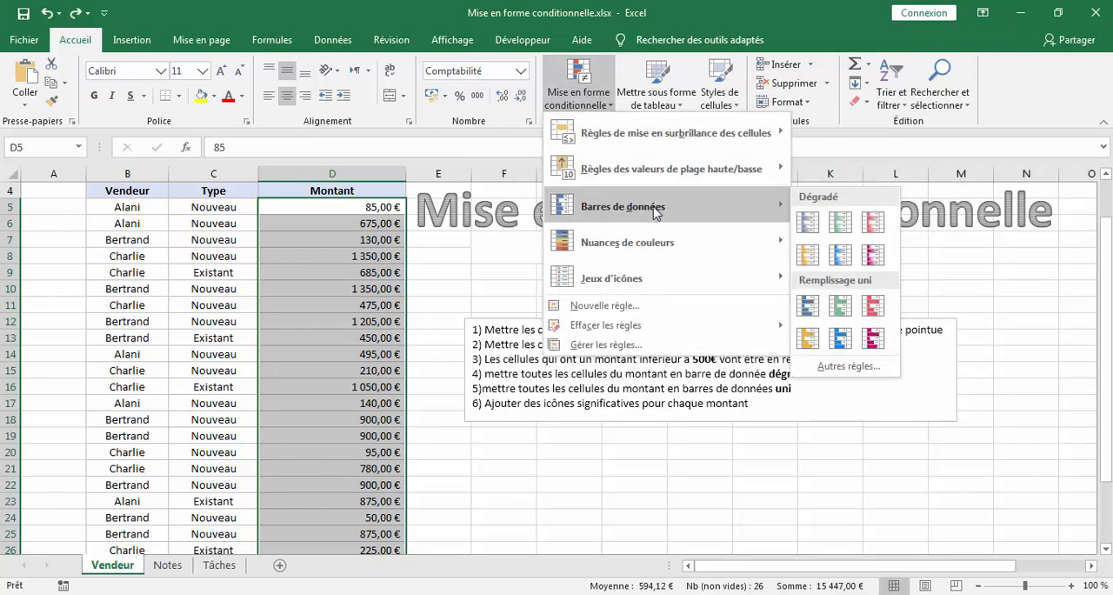
click(809, 223)
- Examine the gradient data bars along the whole Montant column down to row 30
scroll(402, 278, up, 1)
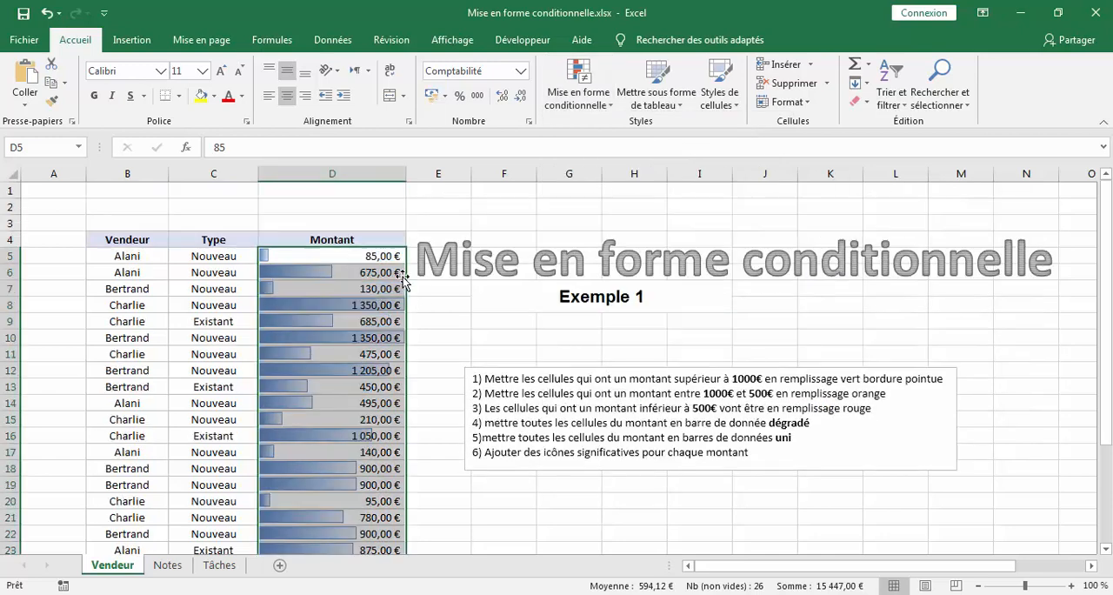
scroll(402, 280, down, 5)
scroll(402, 275, up, 3)
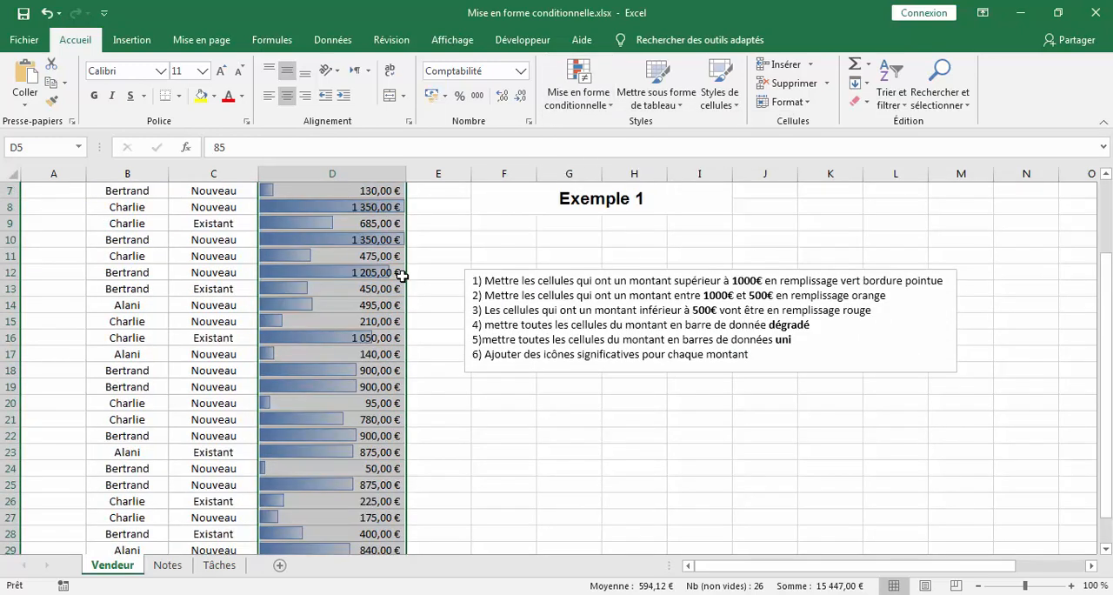
scroll(402, 275, up, 2)
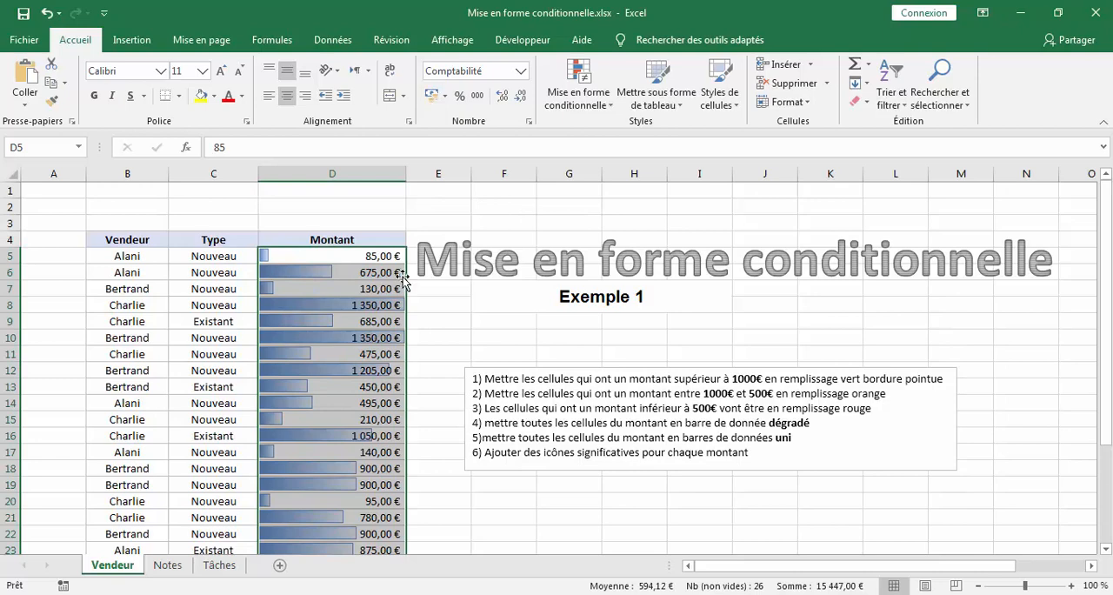
scroll(403, 277, down, 1)
scroll(403, 279, down, 3)
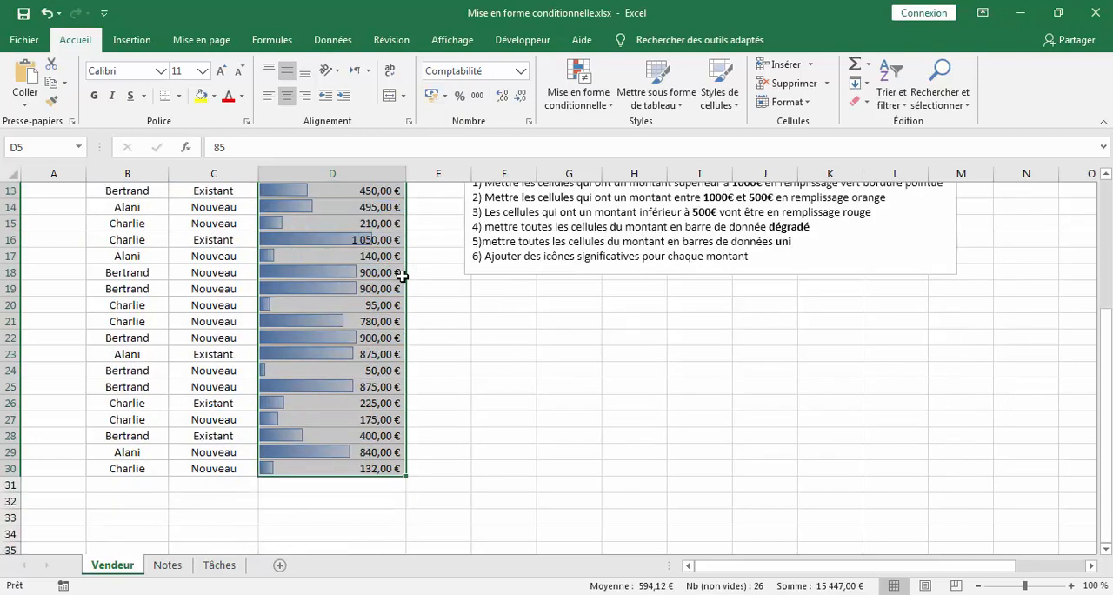
scroll(402, 276, down, 3)
scroll(402, 276, up, 7)
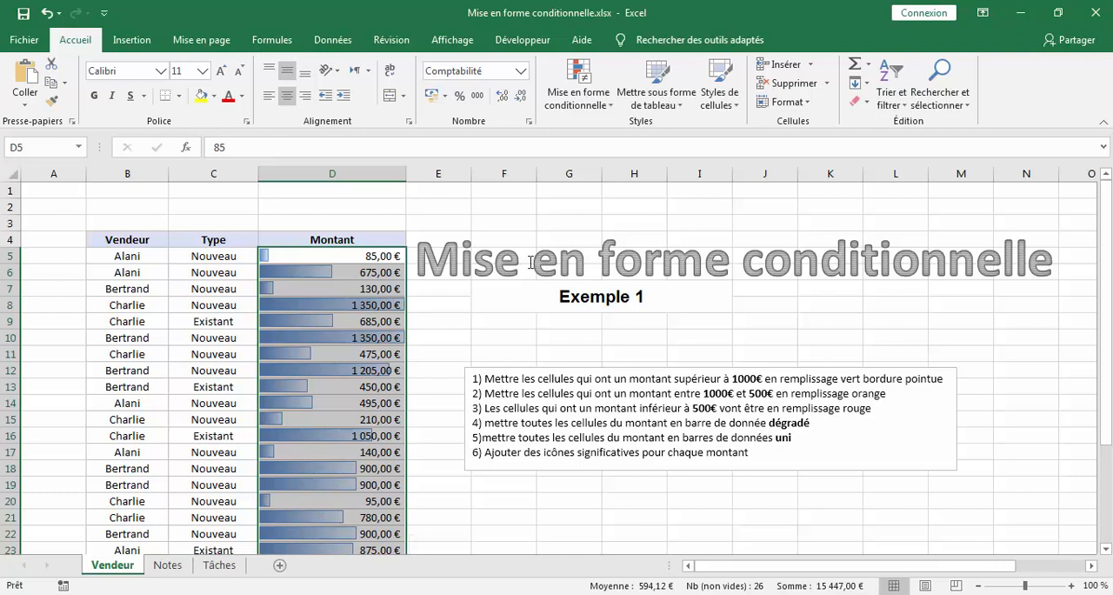
- Apply blue solid-fill data bars to the Montant amounts D5:D30
click(580, 98)
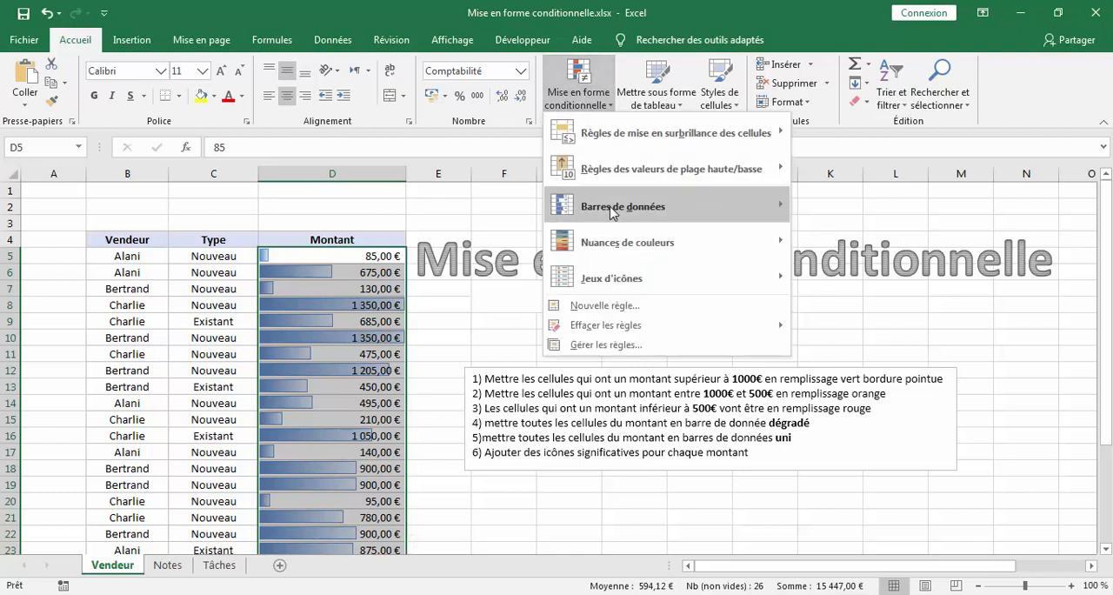
mouse_move(614, 209)
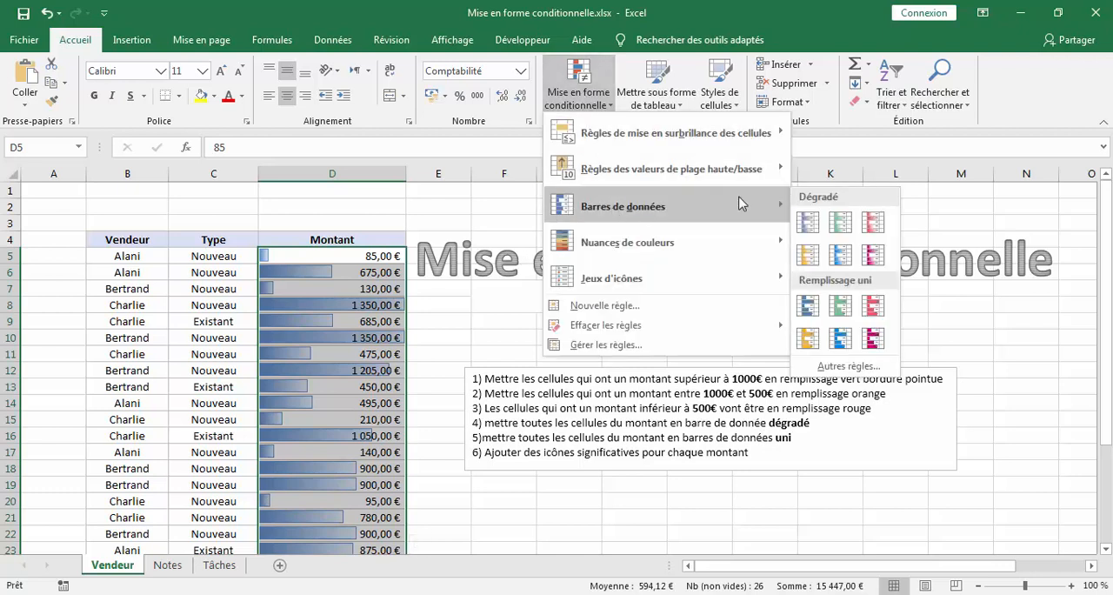
click(806, 307)
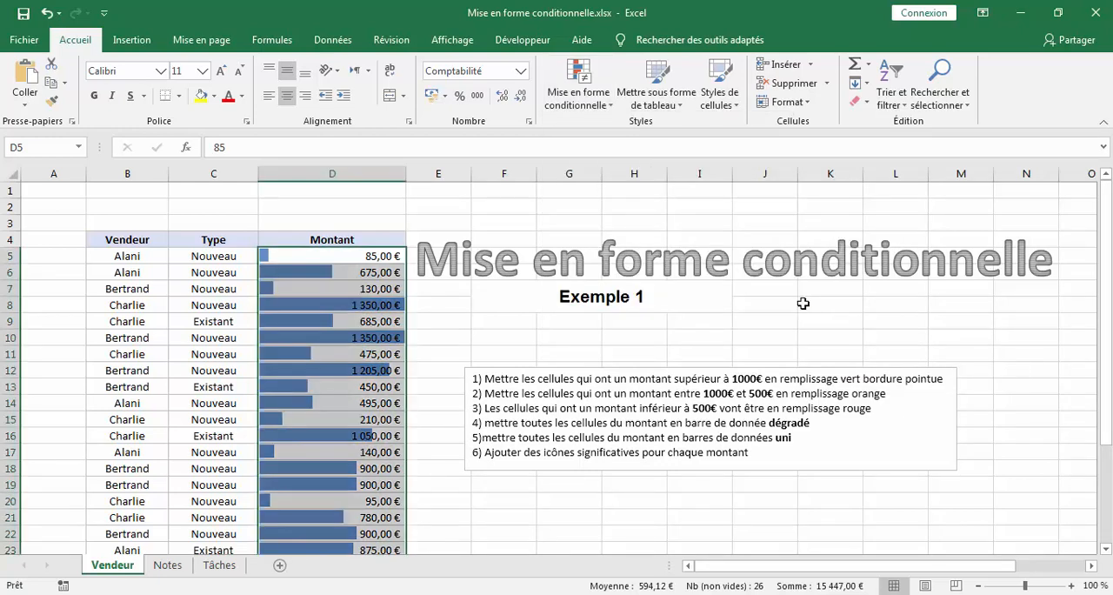
- Undo the solid and gradient data bars applied to the Montant amounts
scroll(364, 267, down, 1)
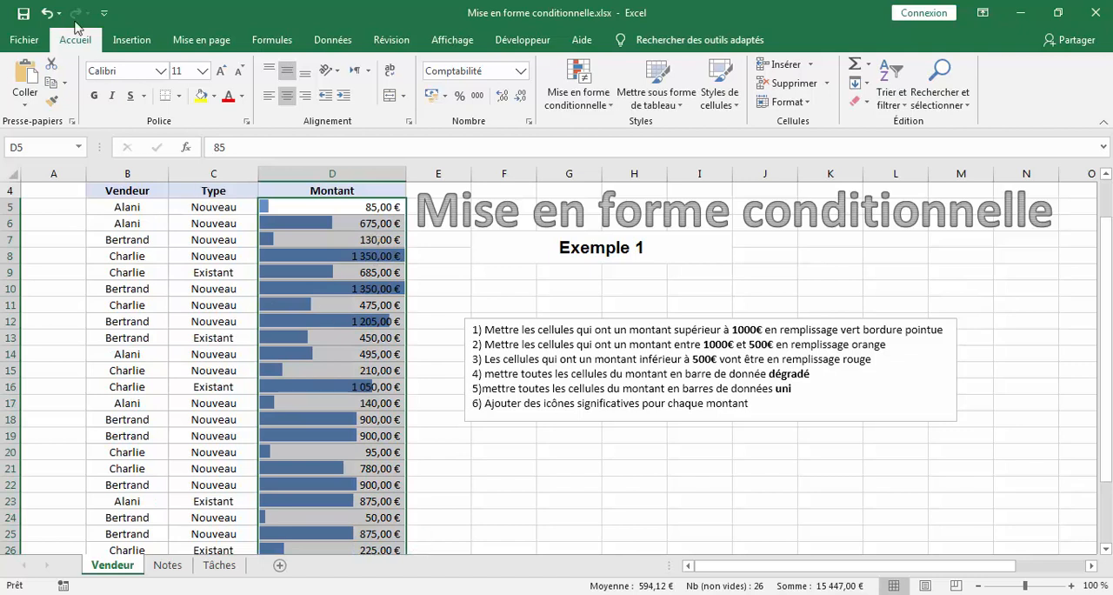
click(45, 12)
click(45, 12)
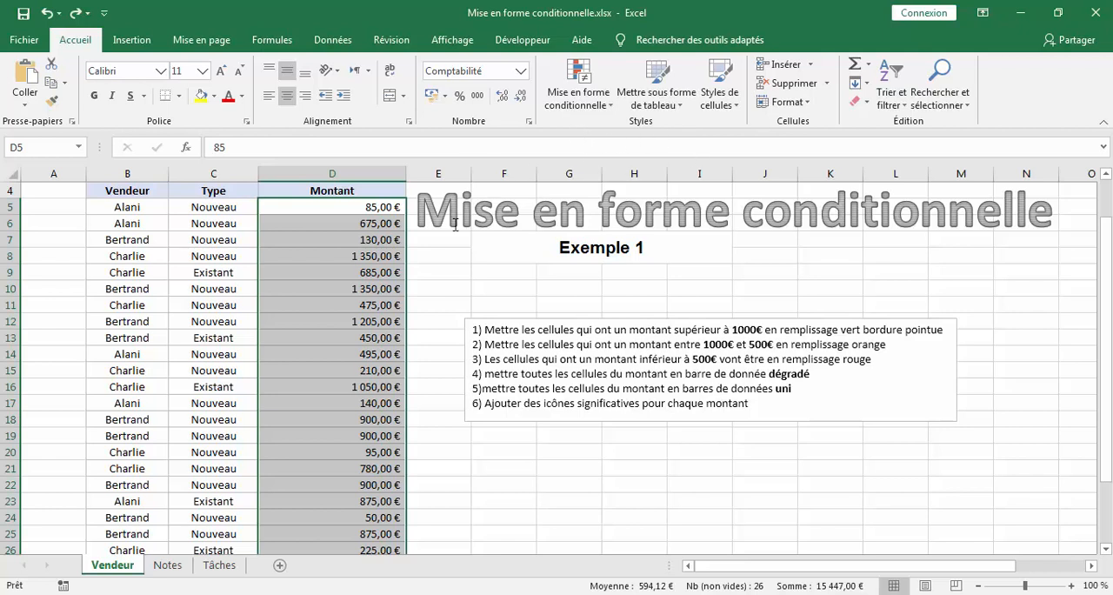
- Apply the three-circle green, yellow and red icon set to the Montant amounts D5:D30 and inspect the icons in D7 and D6
click(579, 95)
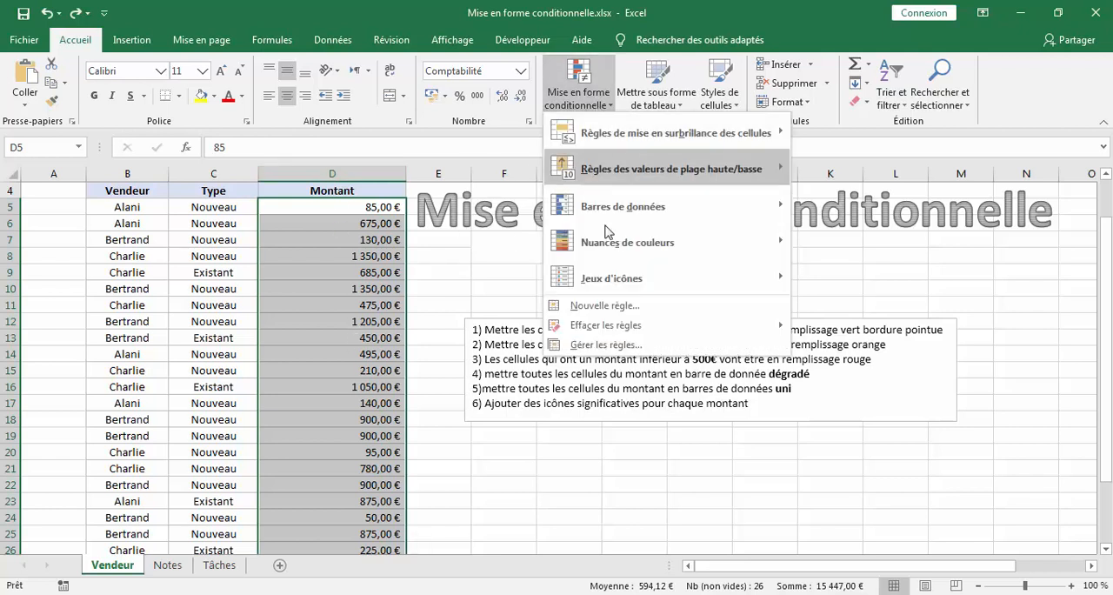
mouse_move(622, 244)
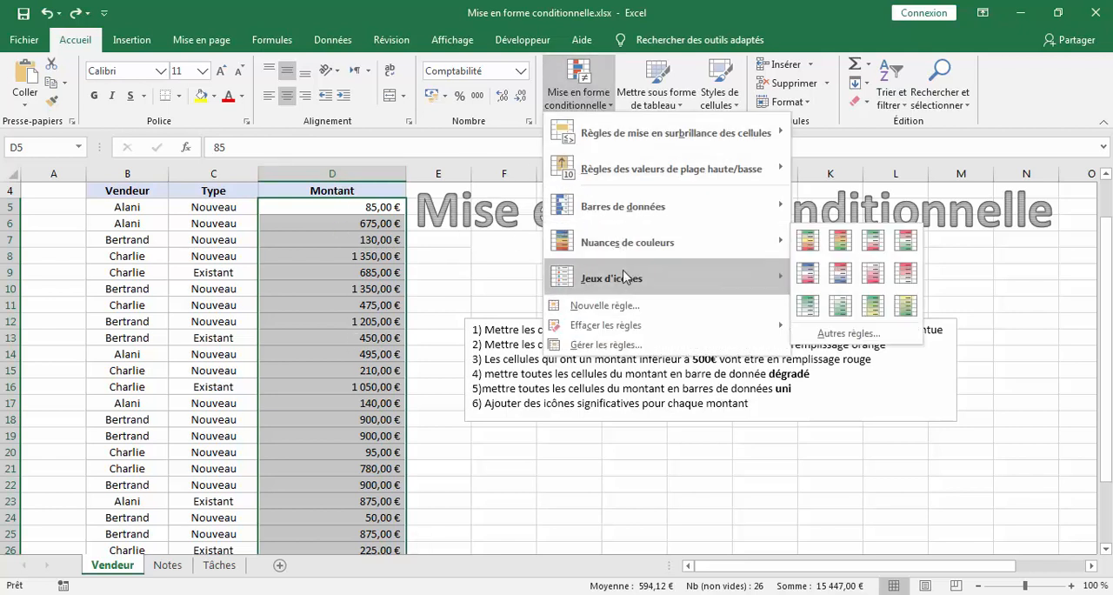
mouse_move(654, 287)
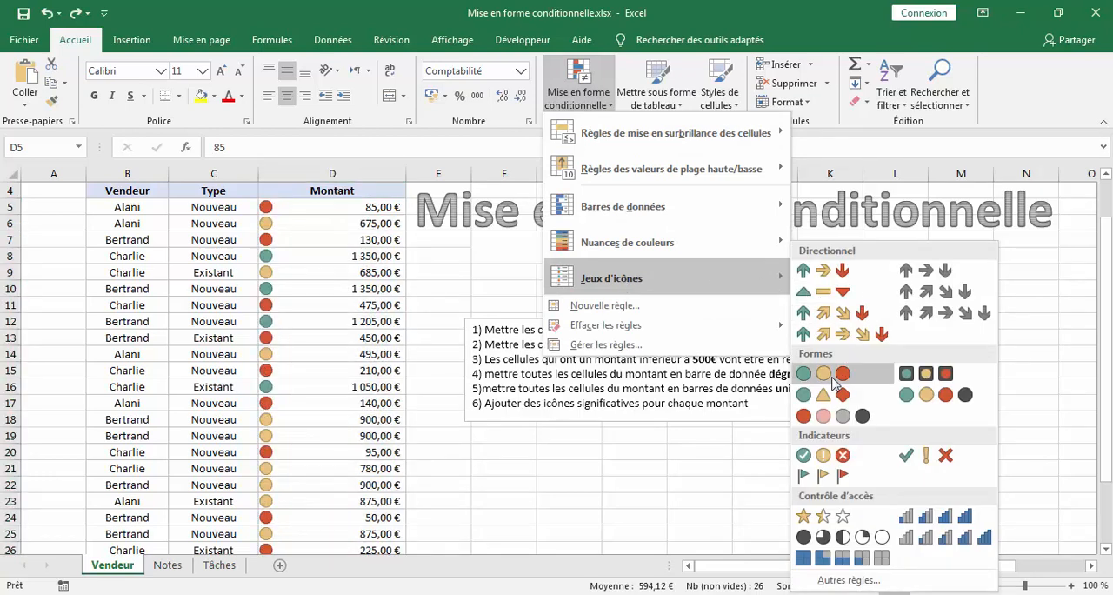
click(833, 381)
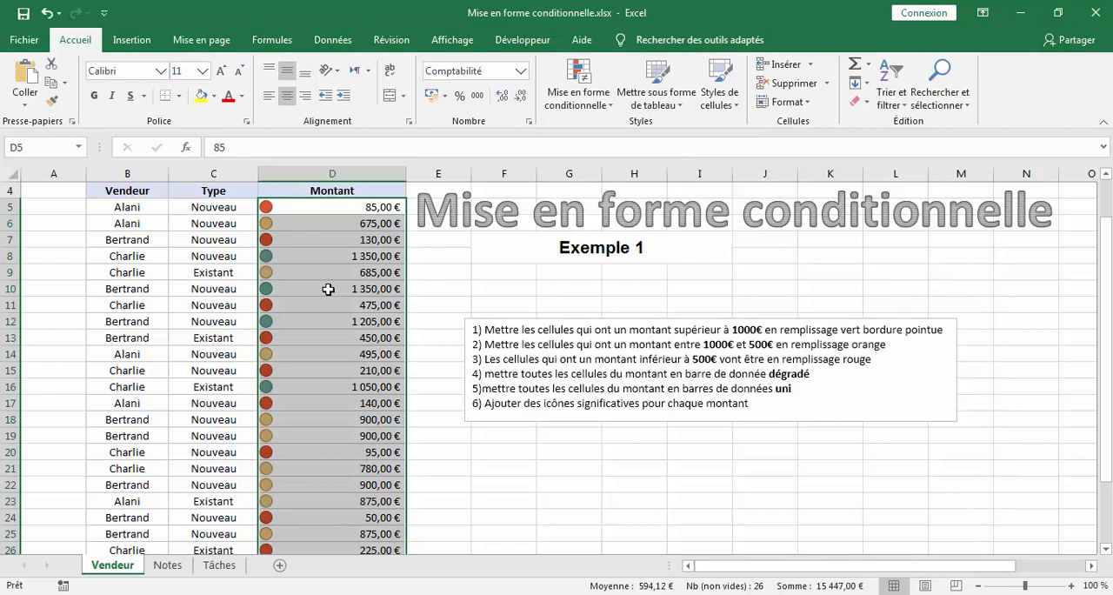
click(297, 243)
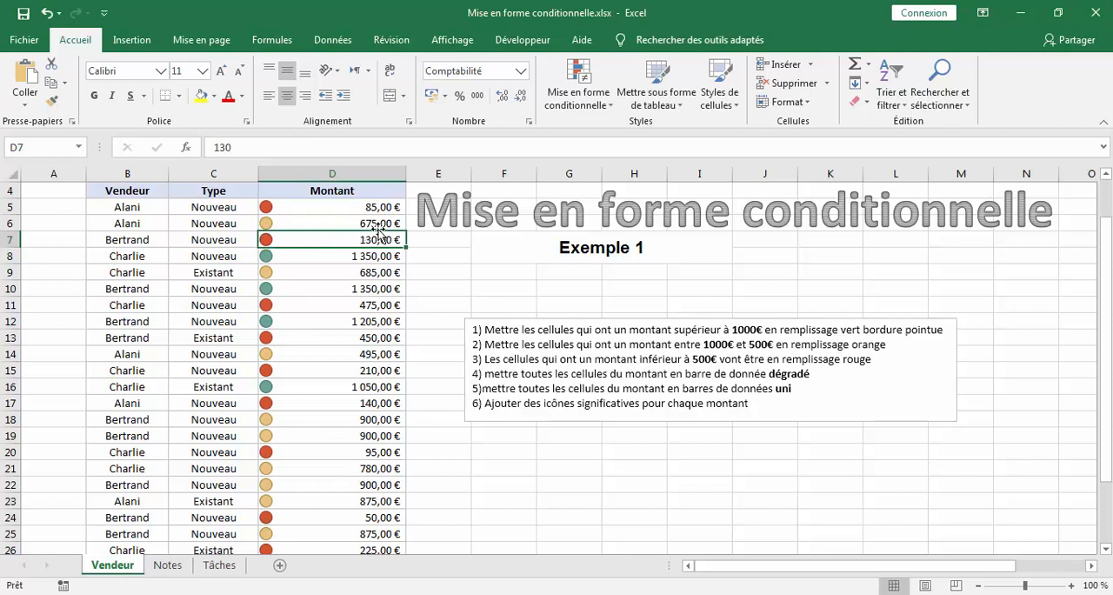
click(266, 223)
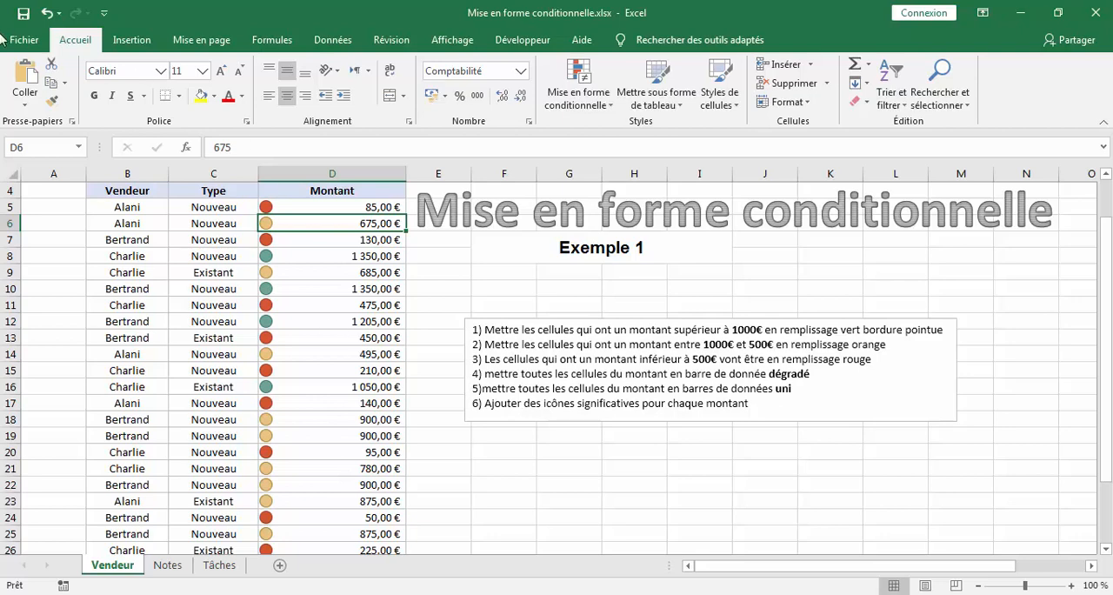
- Undo the icon set on the Montant amounts and open the Notes sheet
click(47, 14)
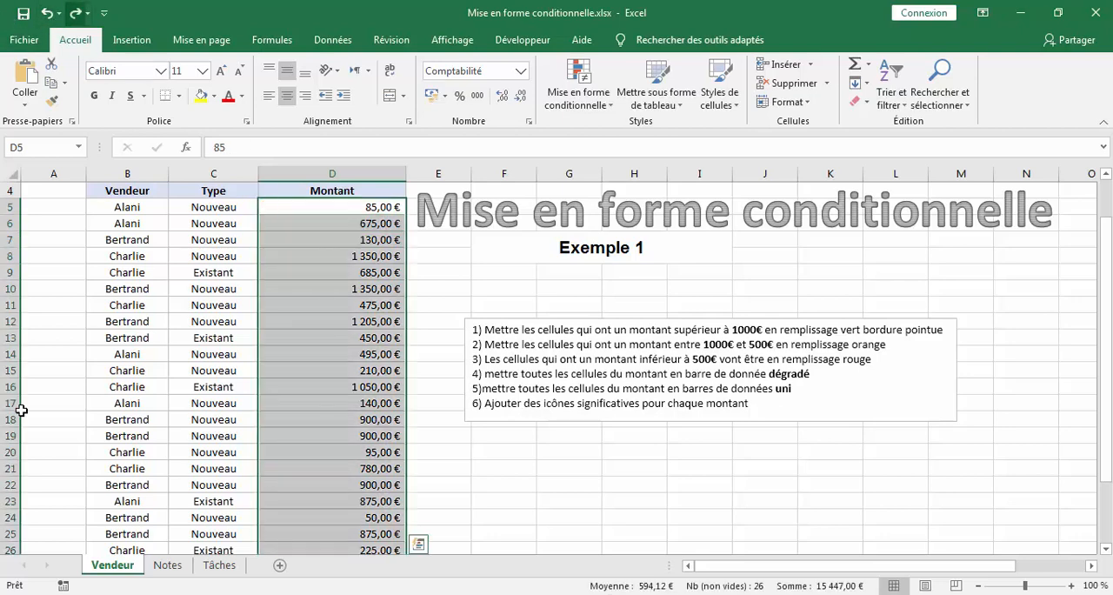
click(170, 566)
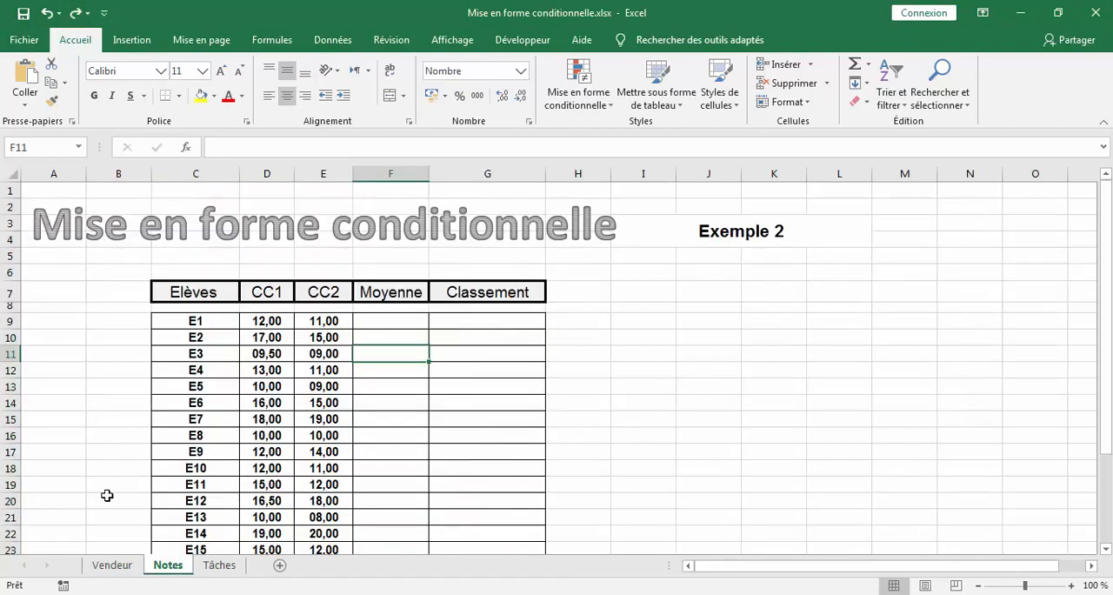
- Enter the formula =MOYENNE(D9:E9) in F9 to average student E1's CC1 and CC2 marks
click(402, 325)
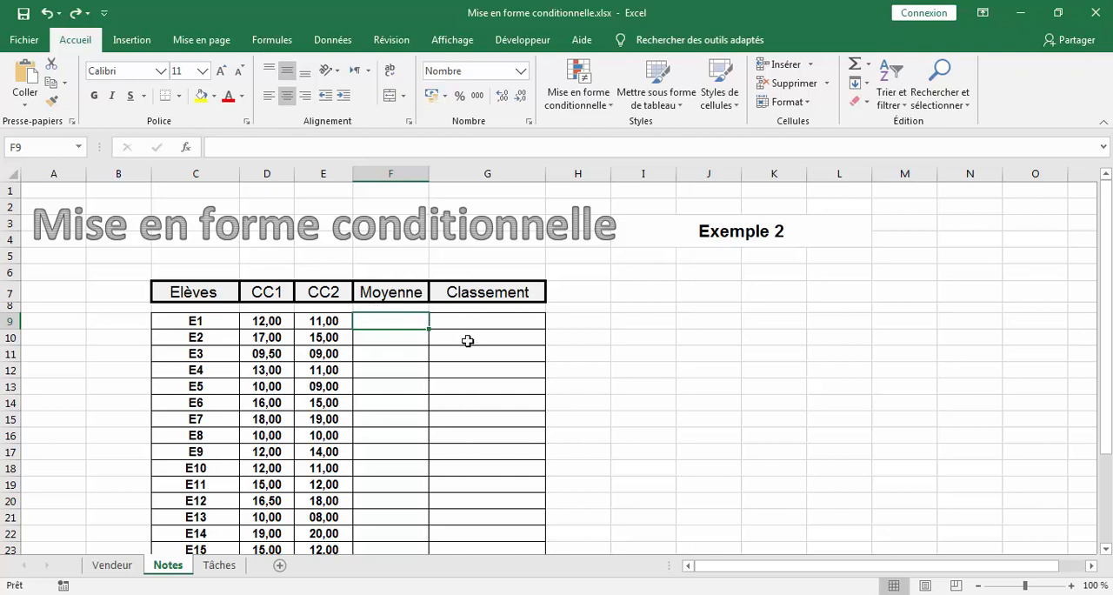
double_click(386, 321)
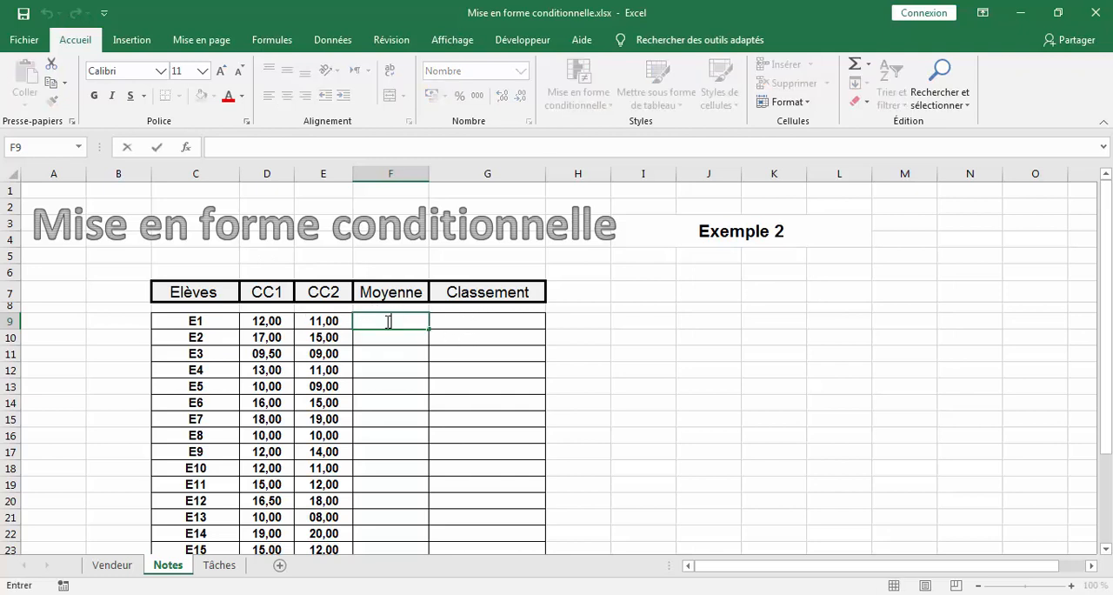
text(=)
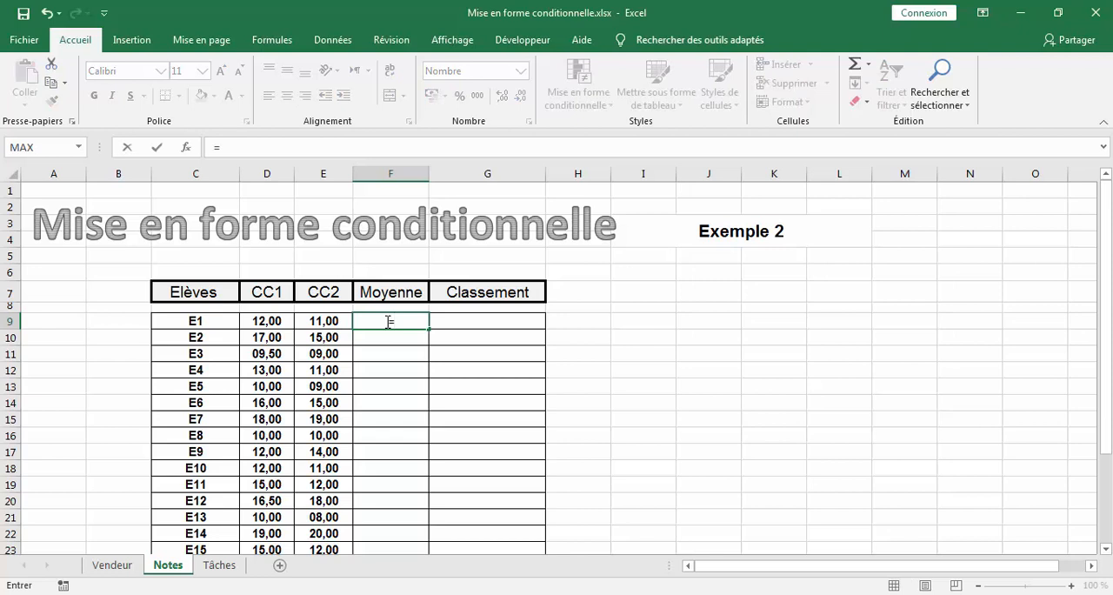
text(moyenn)
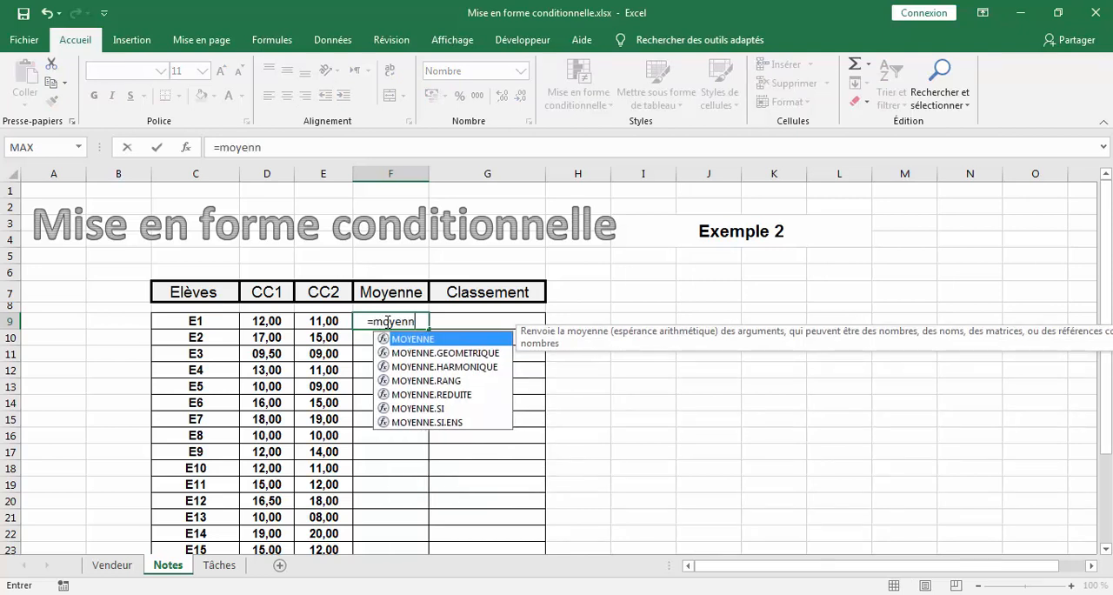
text(e)
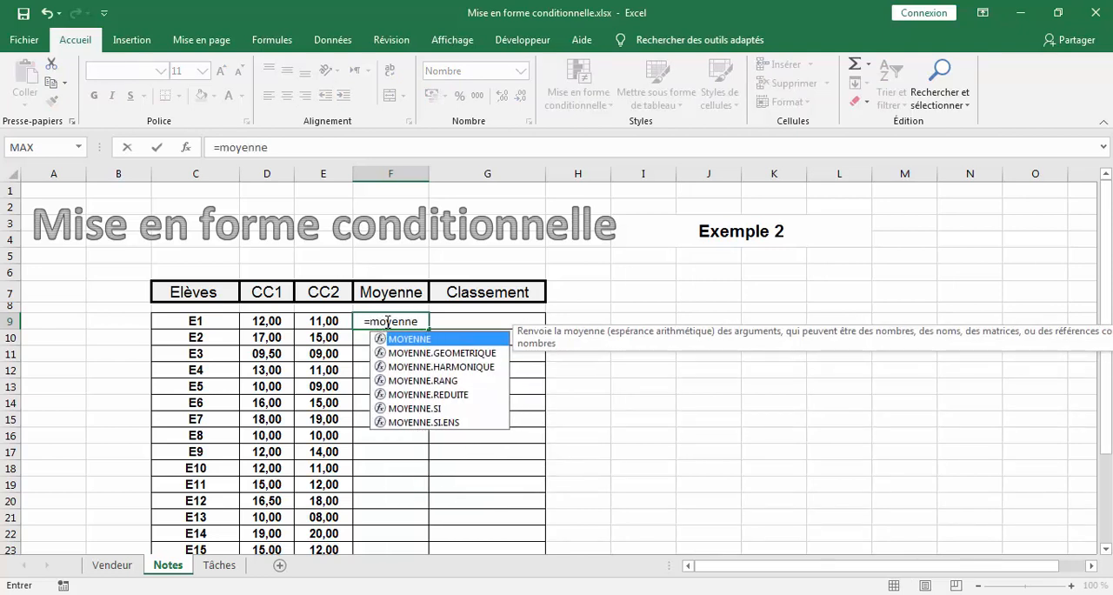
text(()
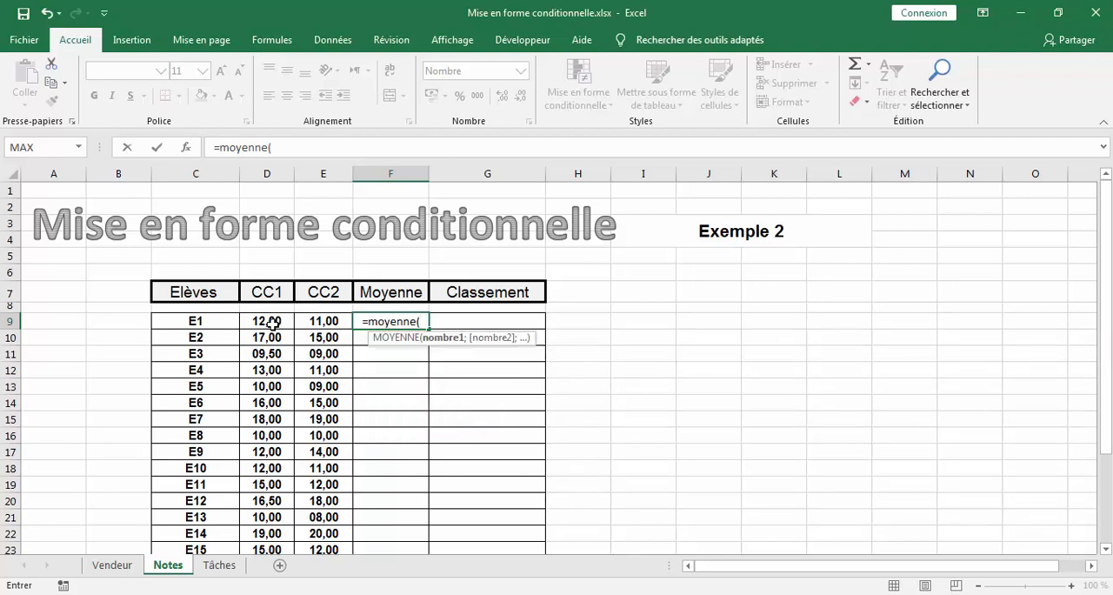
drag(269, 322, 316, 324)
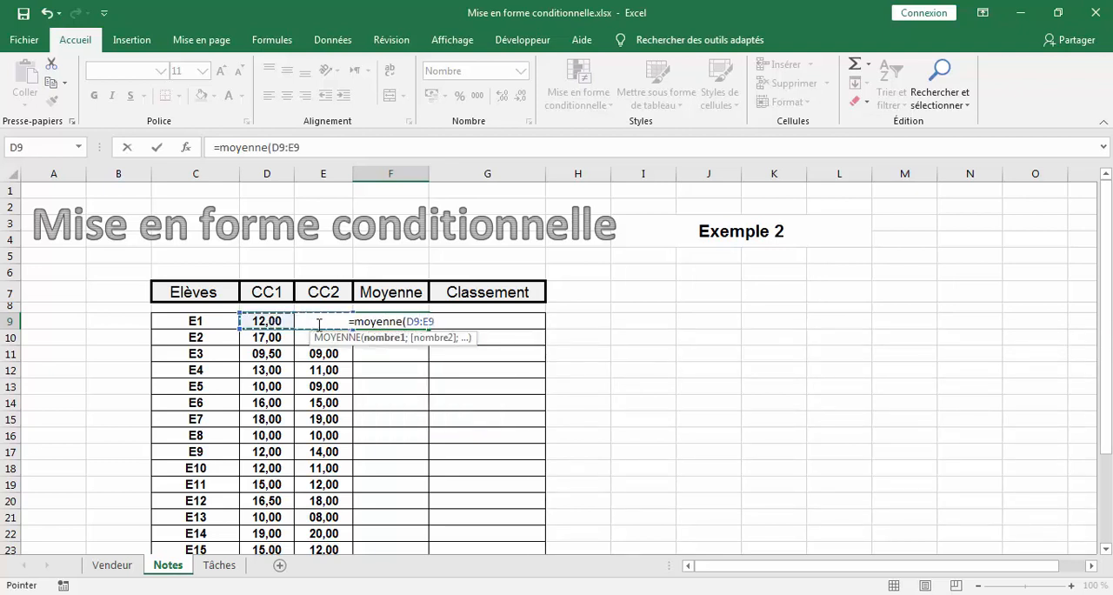
text())
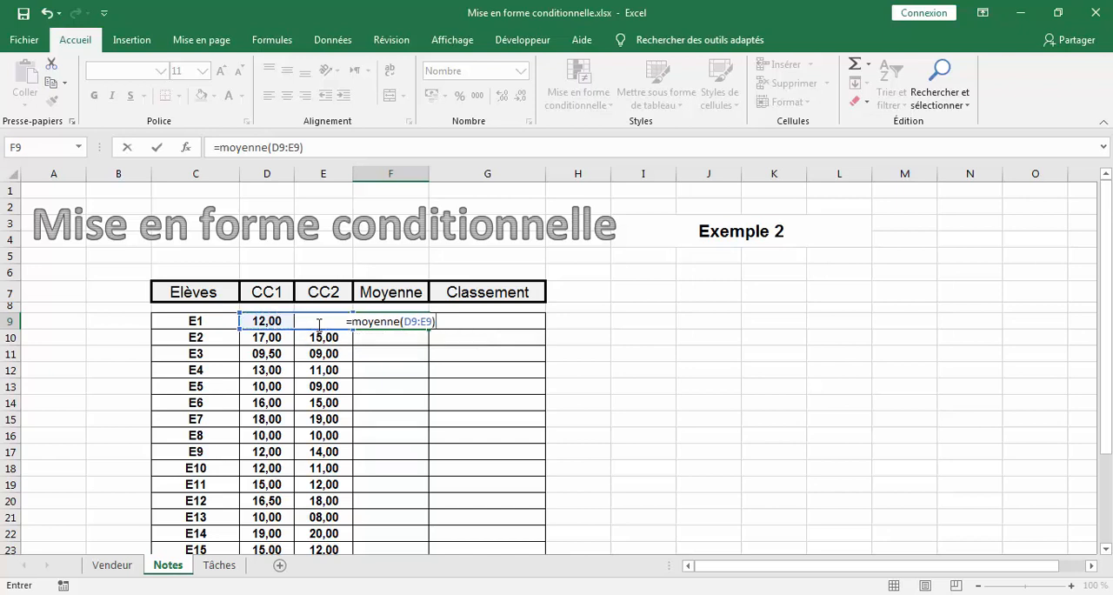
key(Return)
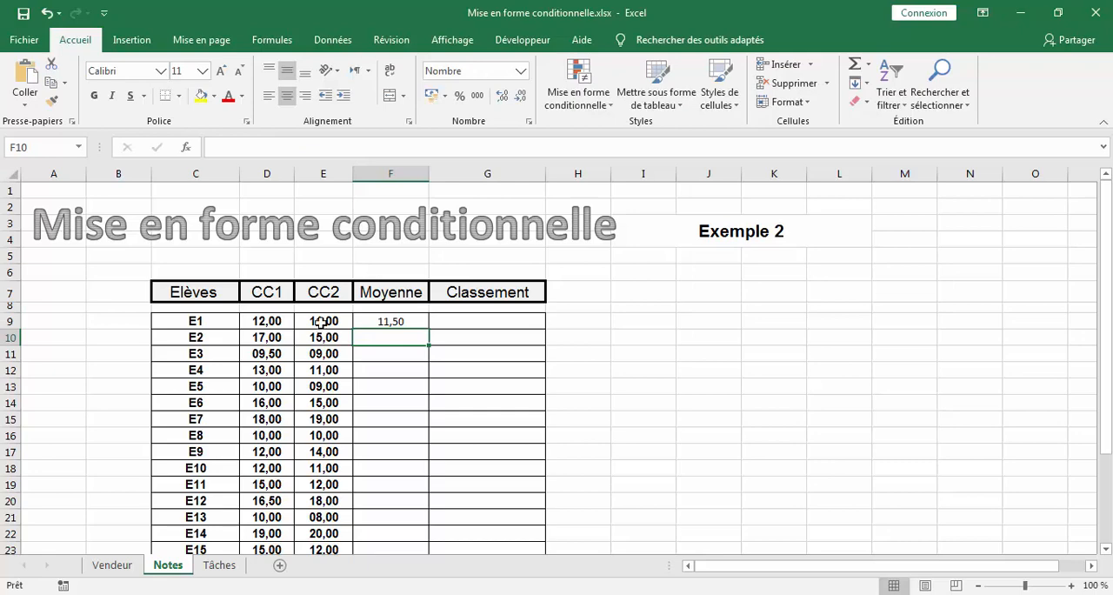
- Fill the average formula from F9 down the Moyenne column to F29
click(391, 323)
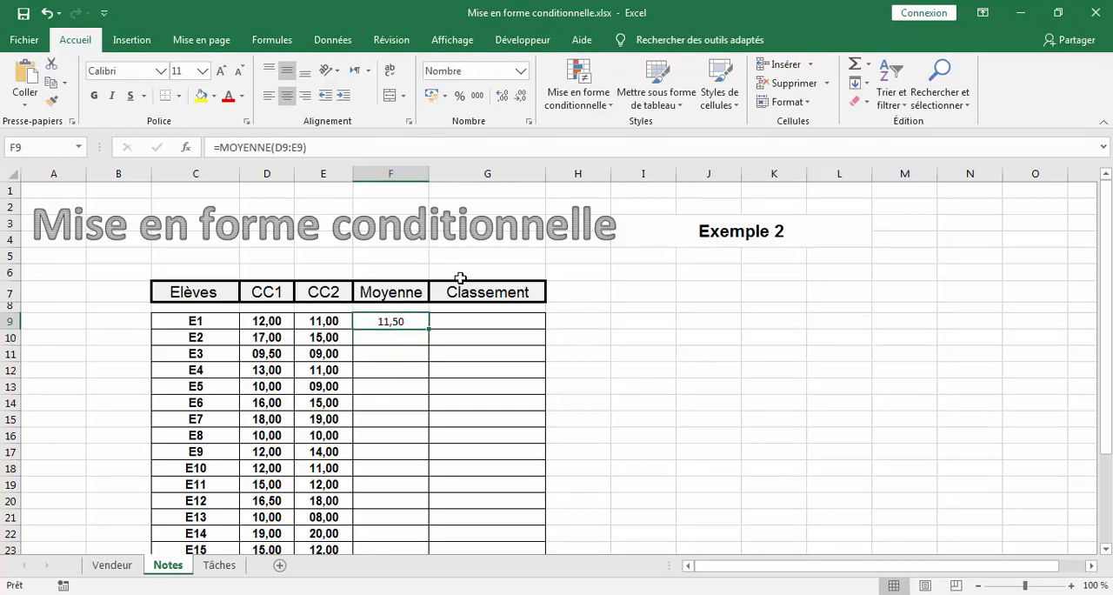
drag(431, 327, 419, 532)
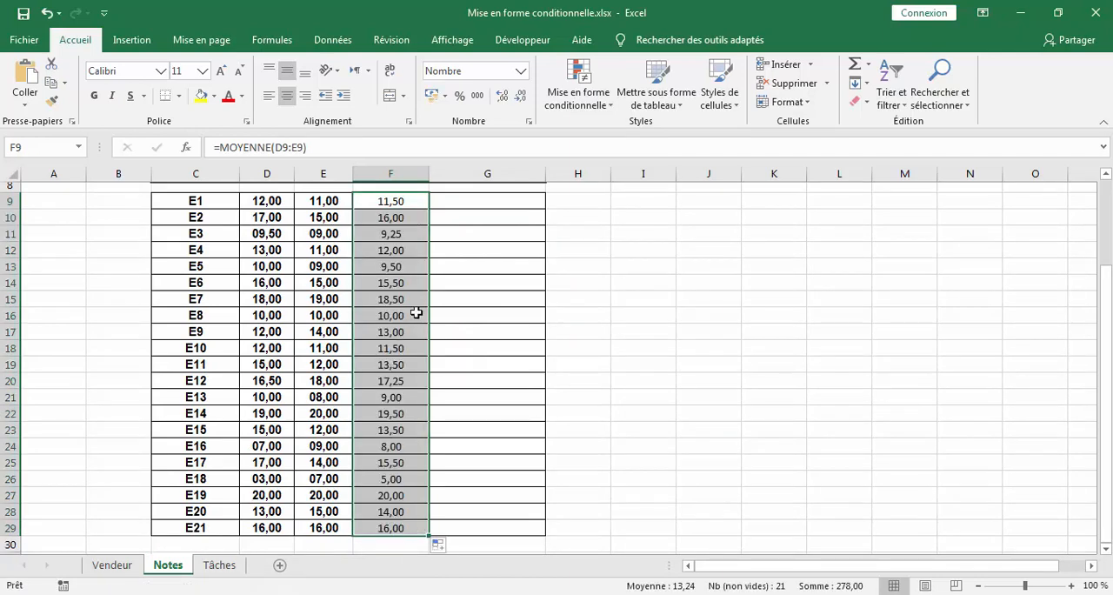
scroll(417, 312, up, 1)
scroll(417, 312, up, 1)
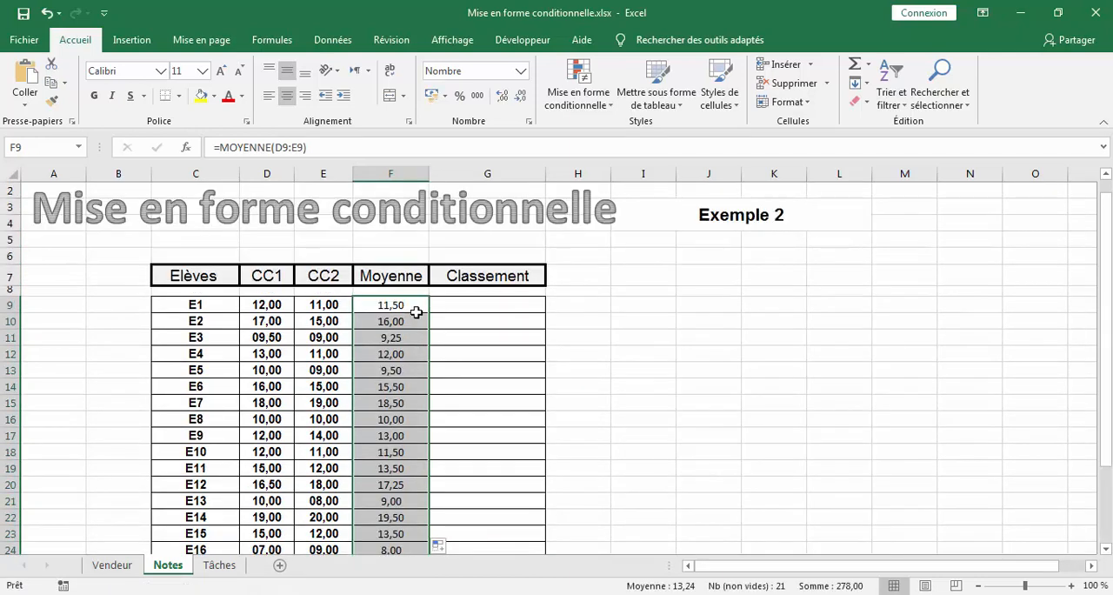
click(474, 306)
double_click(474, 307)
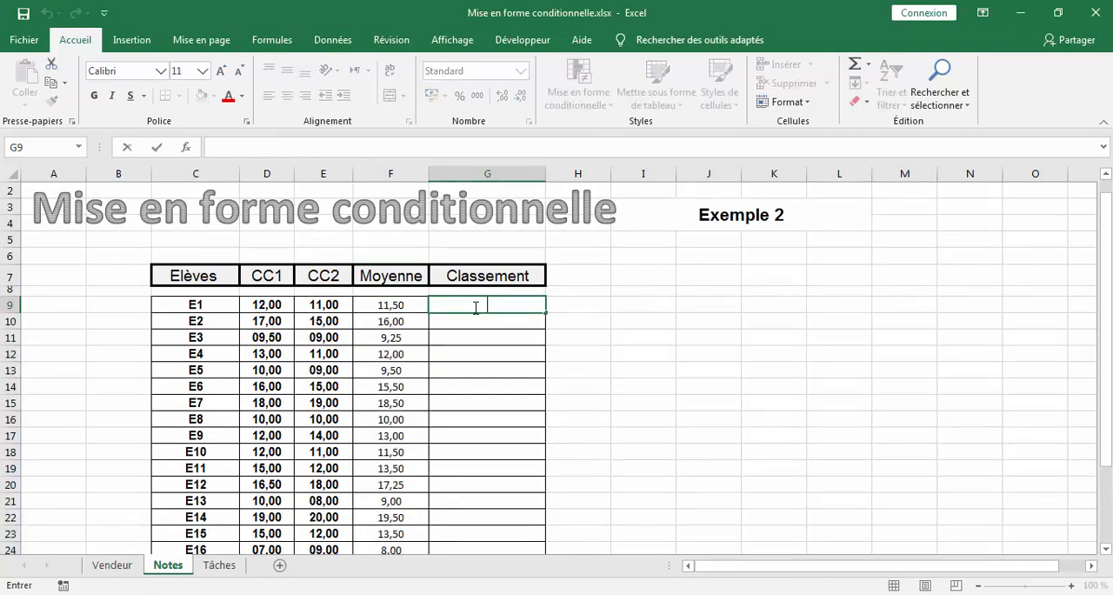
click(450, 350)
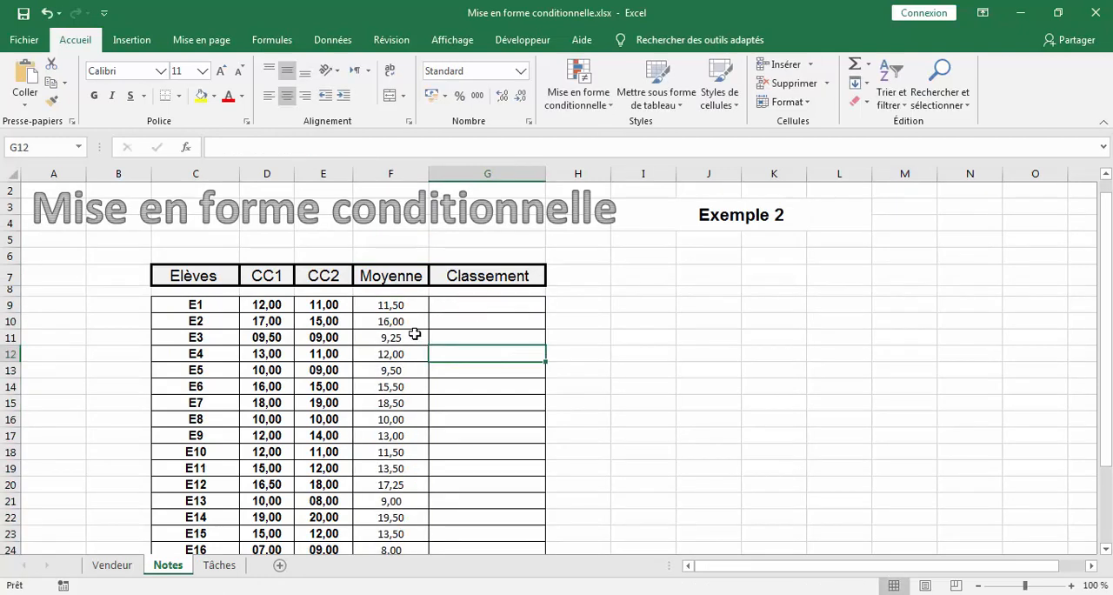
- Define the name NoteE for the averages in F9:F29
drag(412, 305, 397, 526)
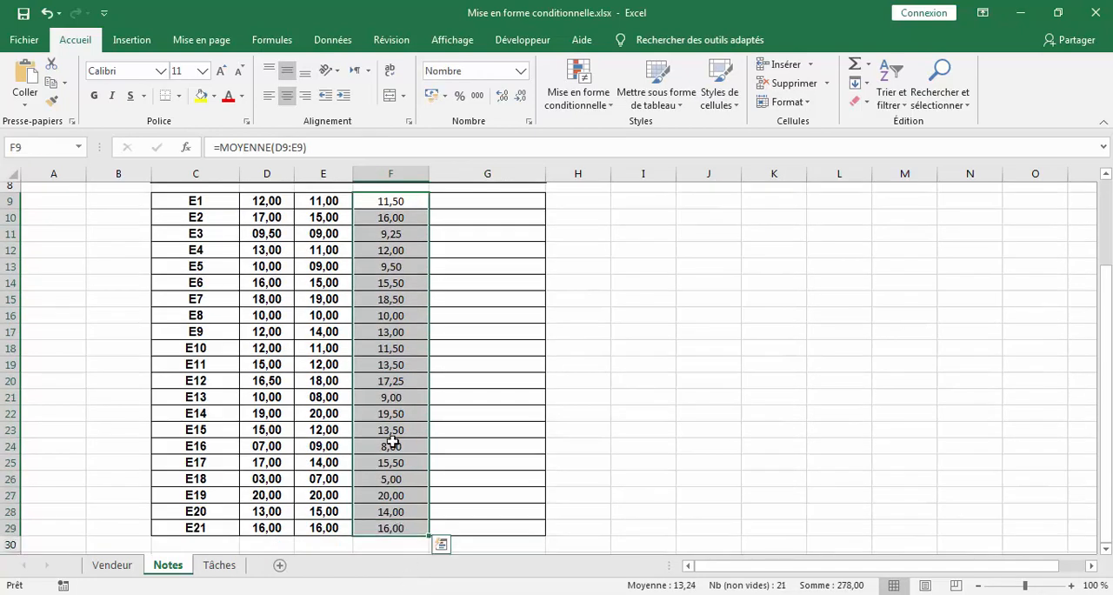
right_click(398, 365)
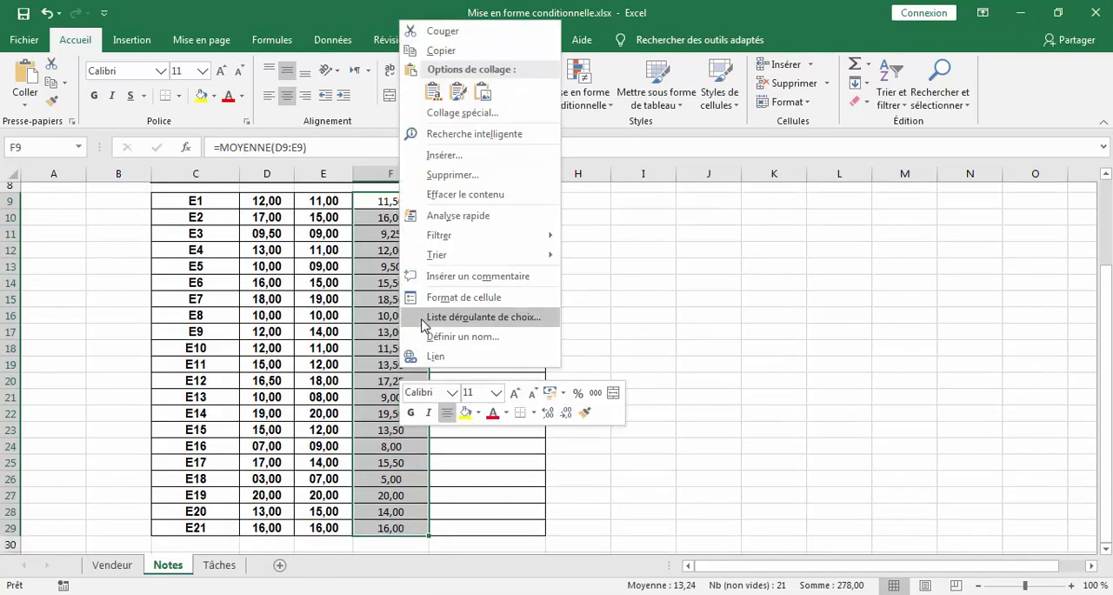
click(426, 339)
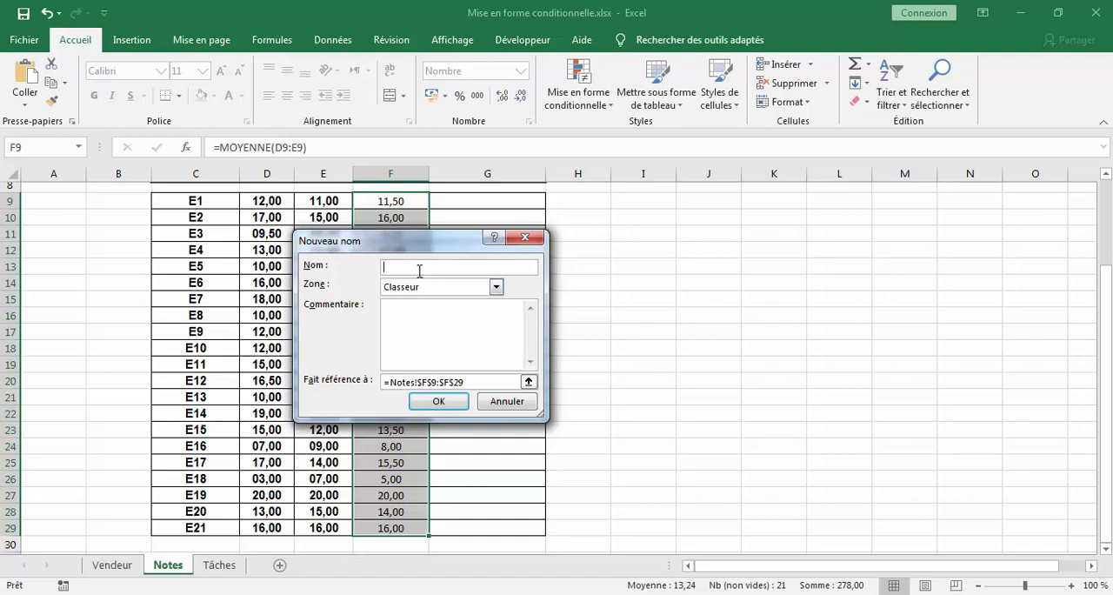
text(NoteE)
click(438, 402)
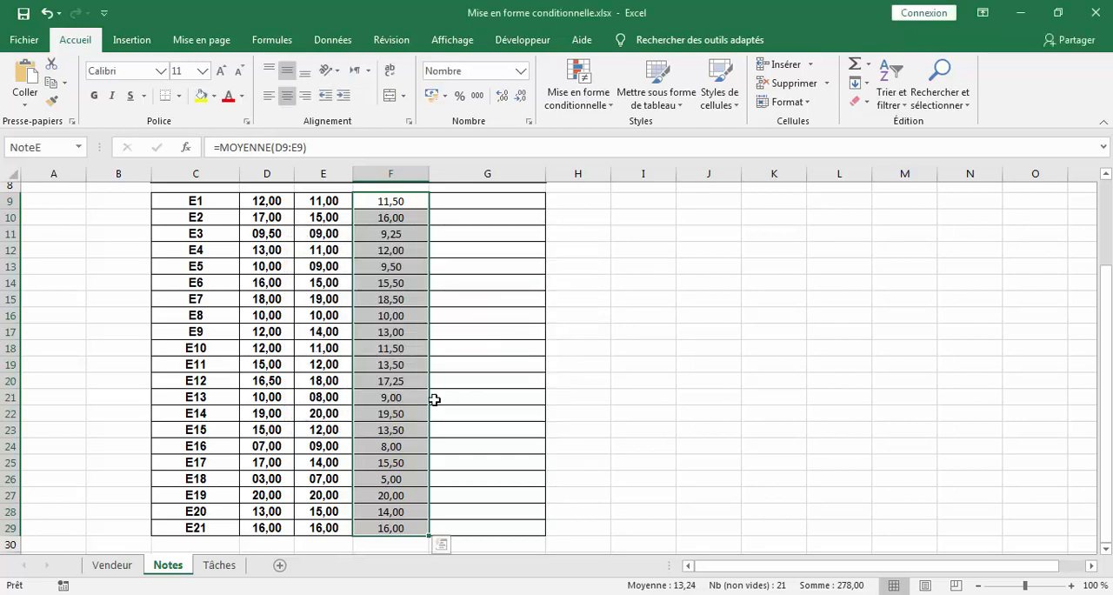
- Enter the formula =RANG(F9;NoteE;0) in G9 to rank student E1's average in descending order
scroll(548, 235, up, 2)
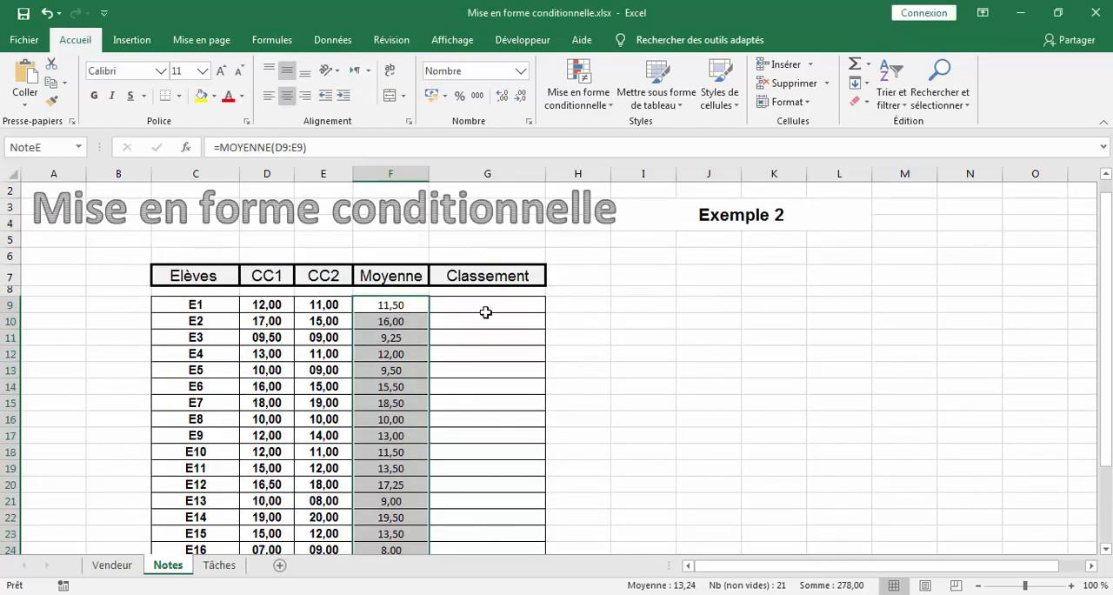
click(487, 306)
text(=)
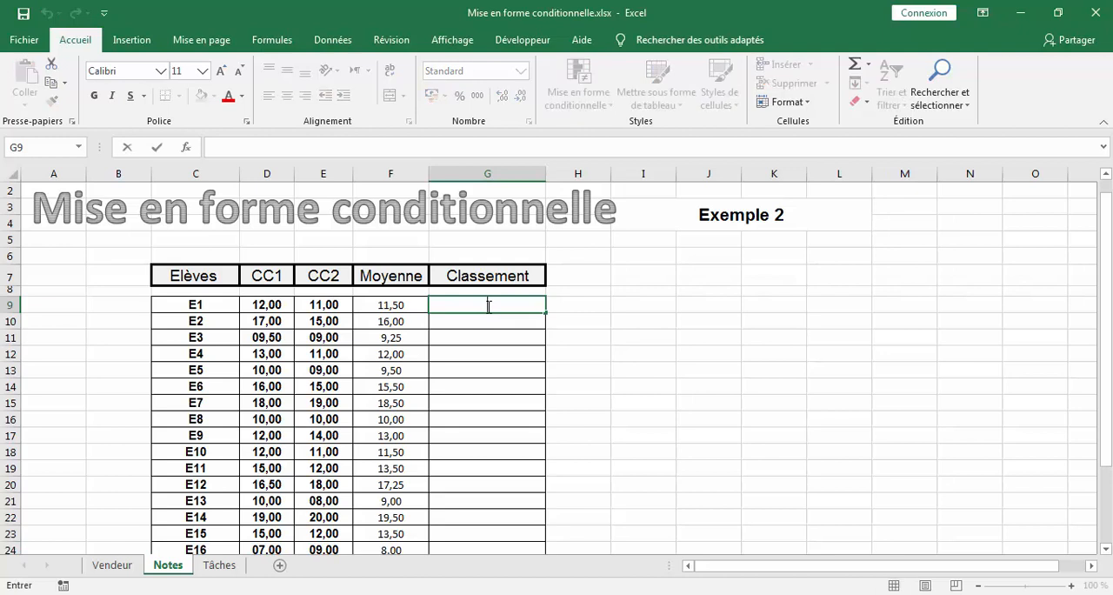
text(ra)
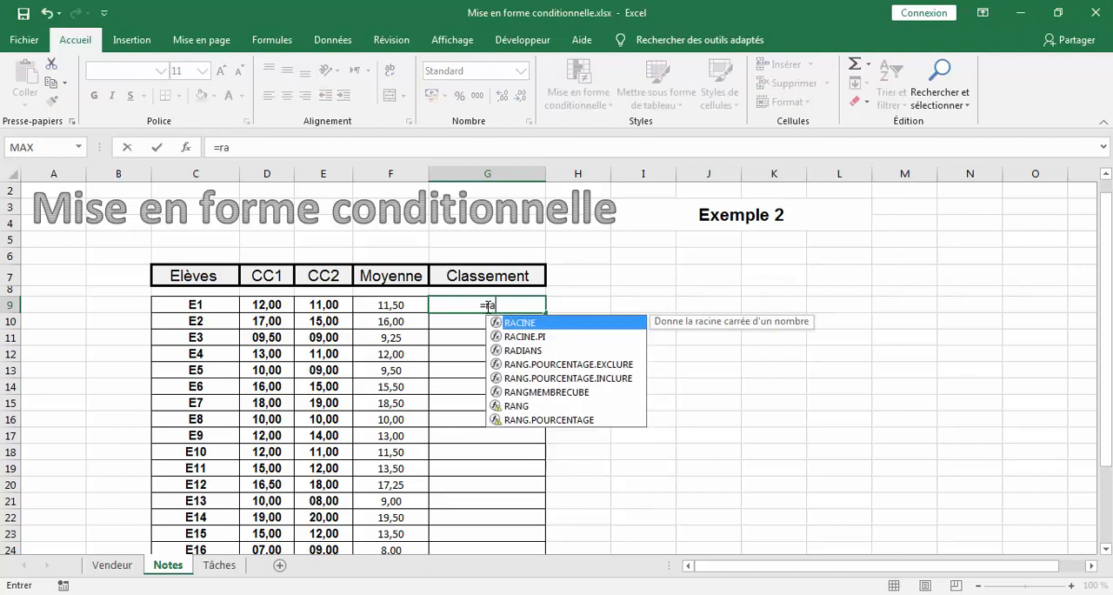
text(ng)
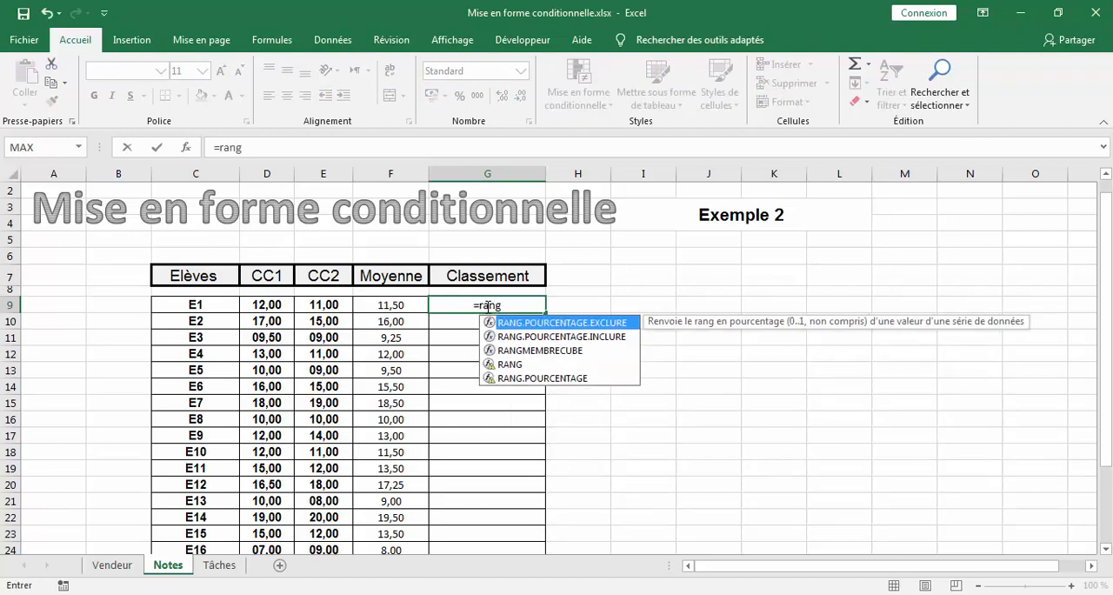
text(()
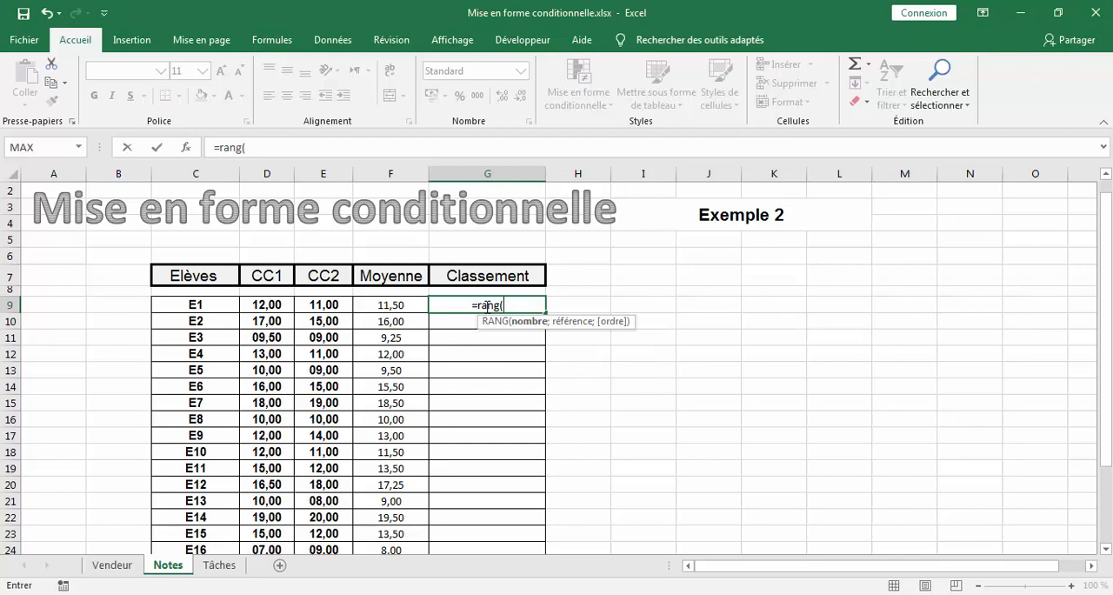
click(388, 304)
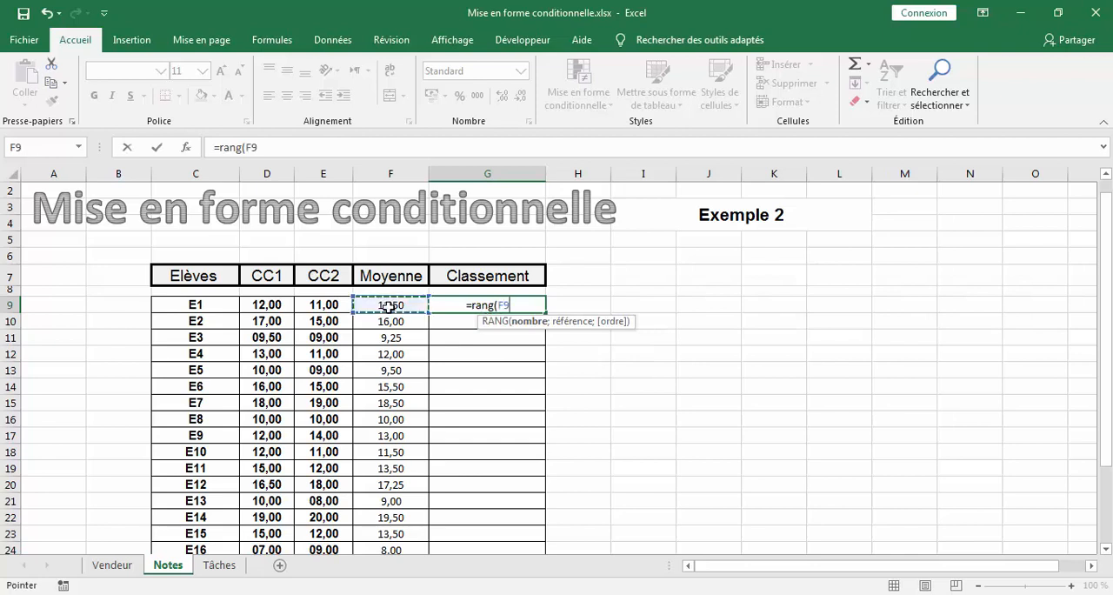
text(;)
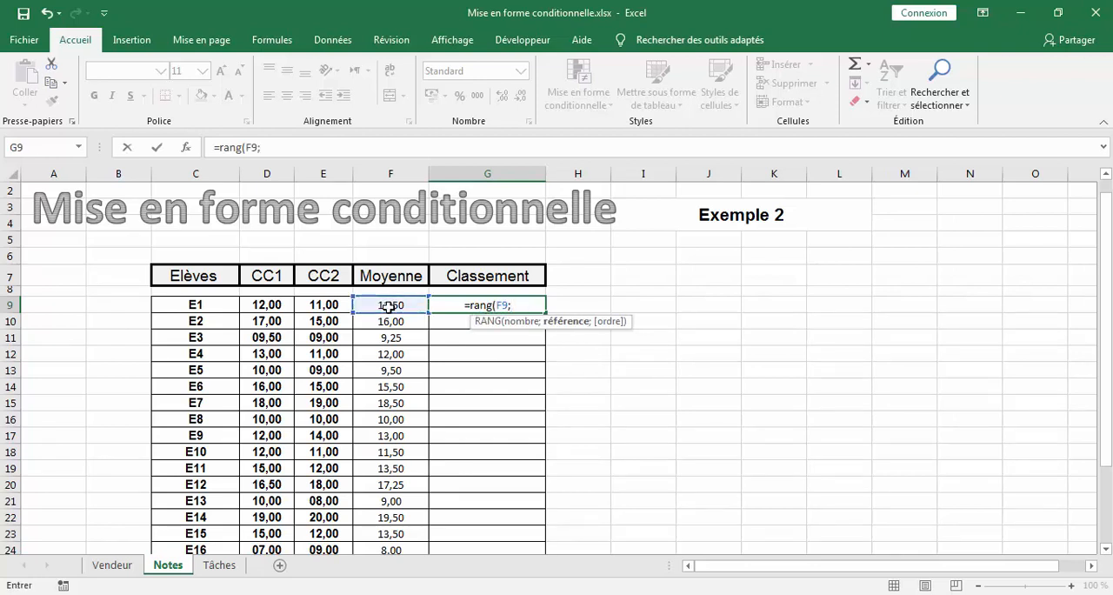
text(Note)
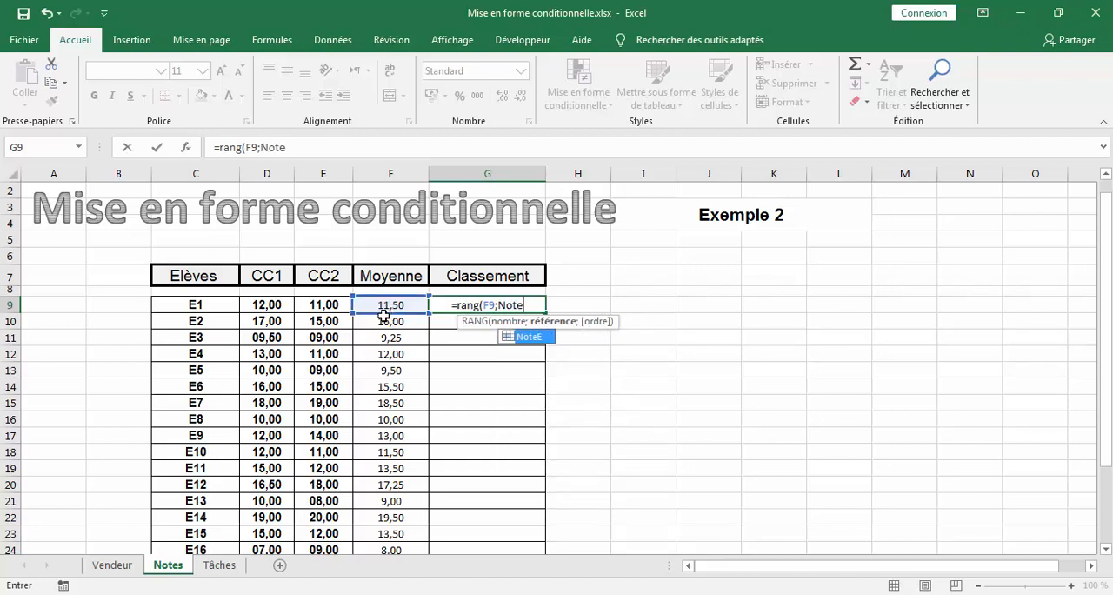
double_click(539, 335)
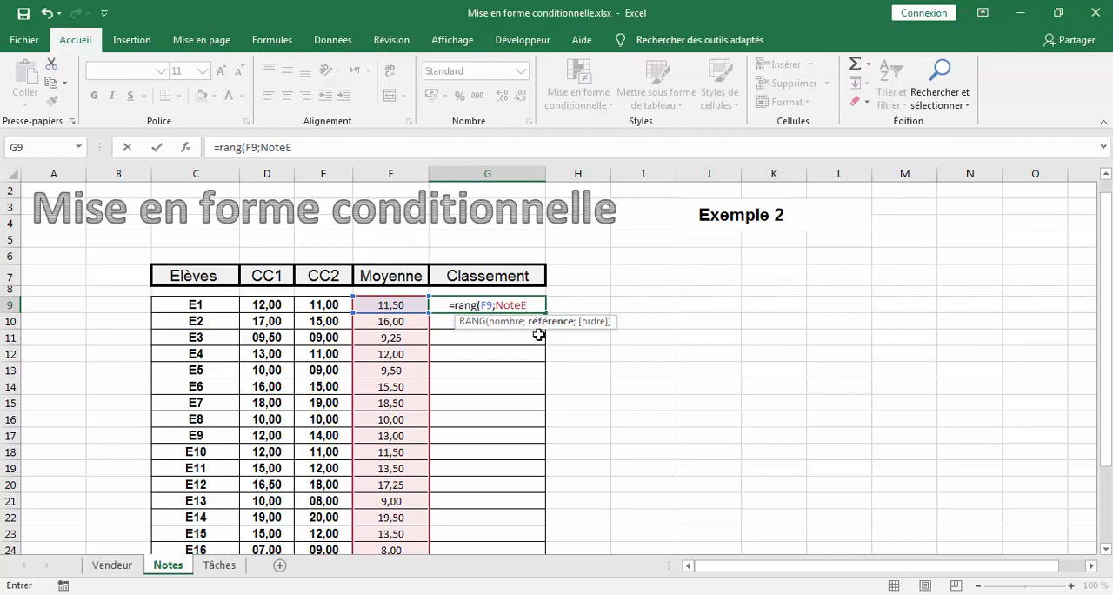
text(;)
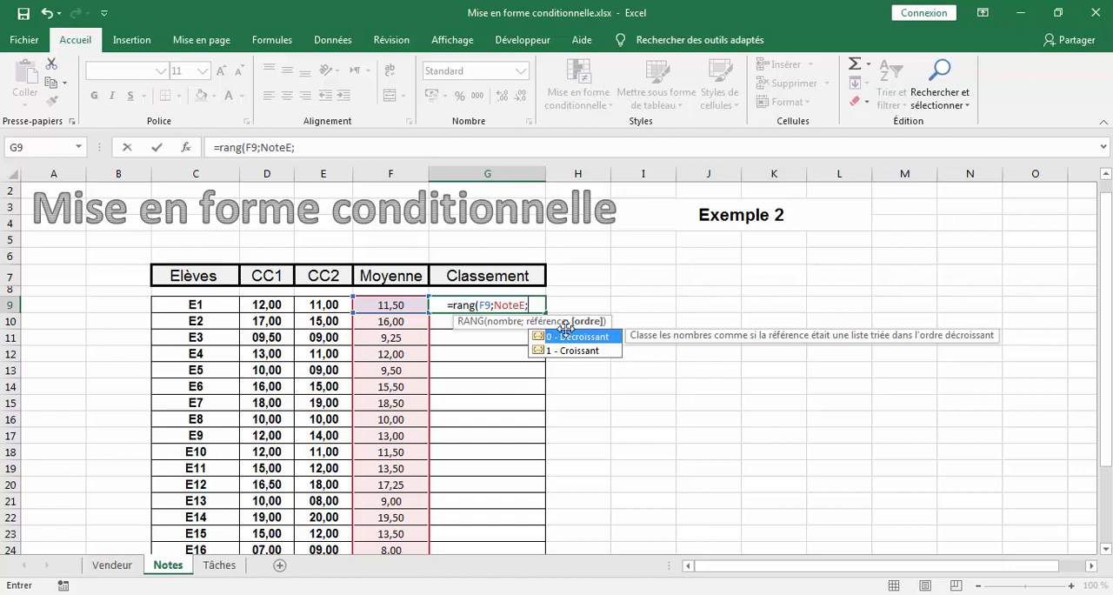
text(°)
key(BackSpace)
text(0°)
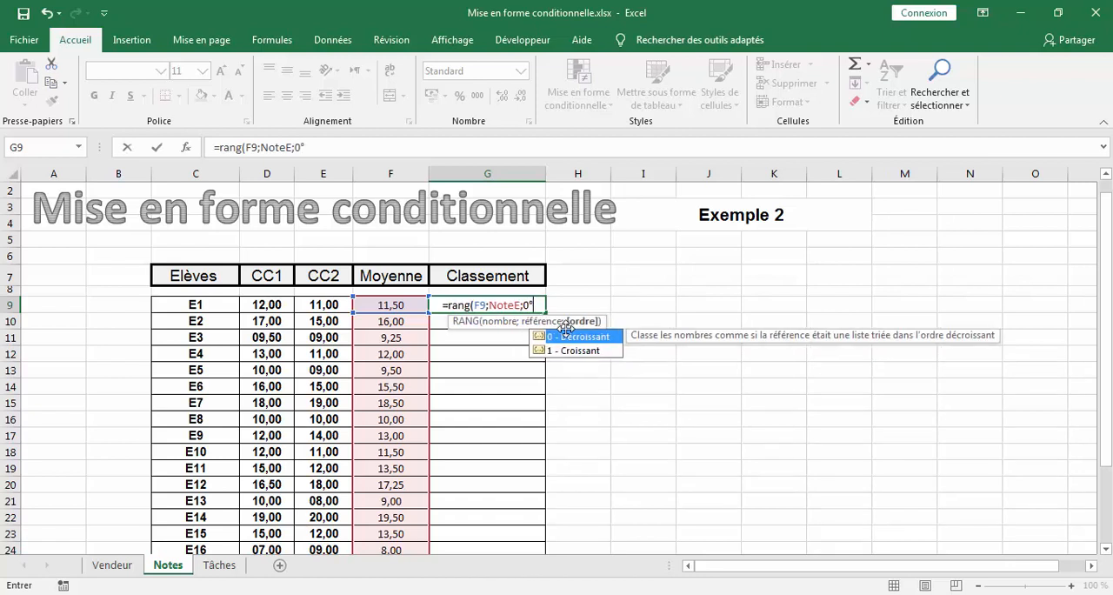
key(BackSpace)
text())
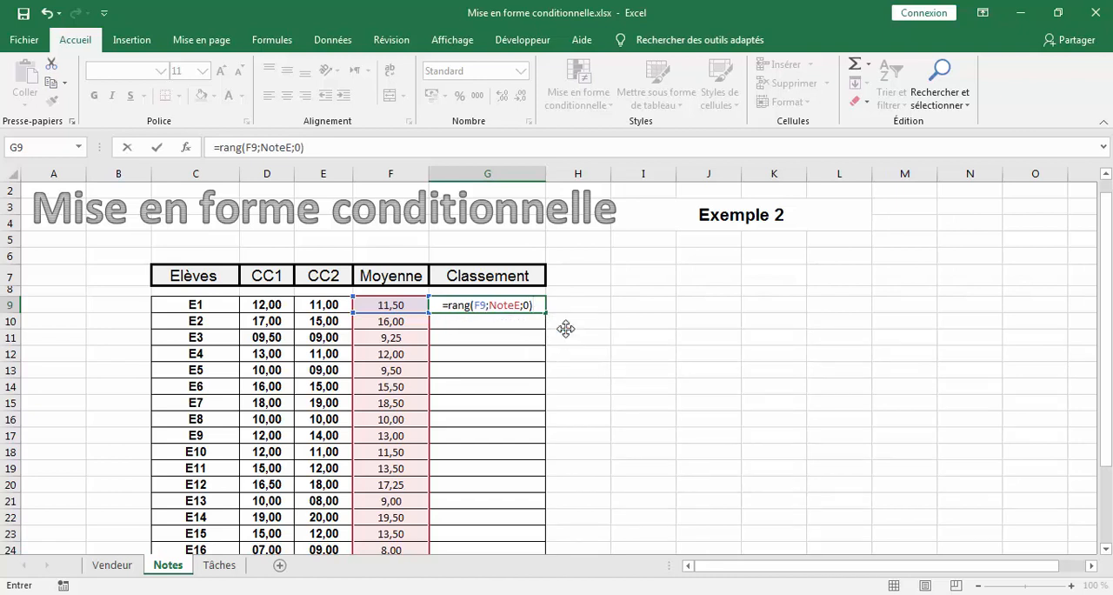
key(Return)
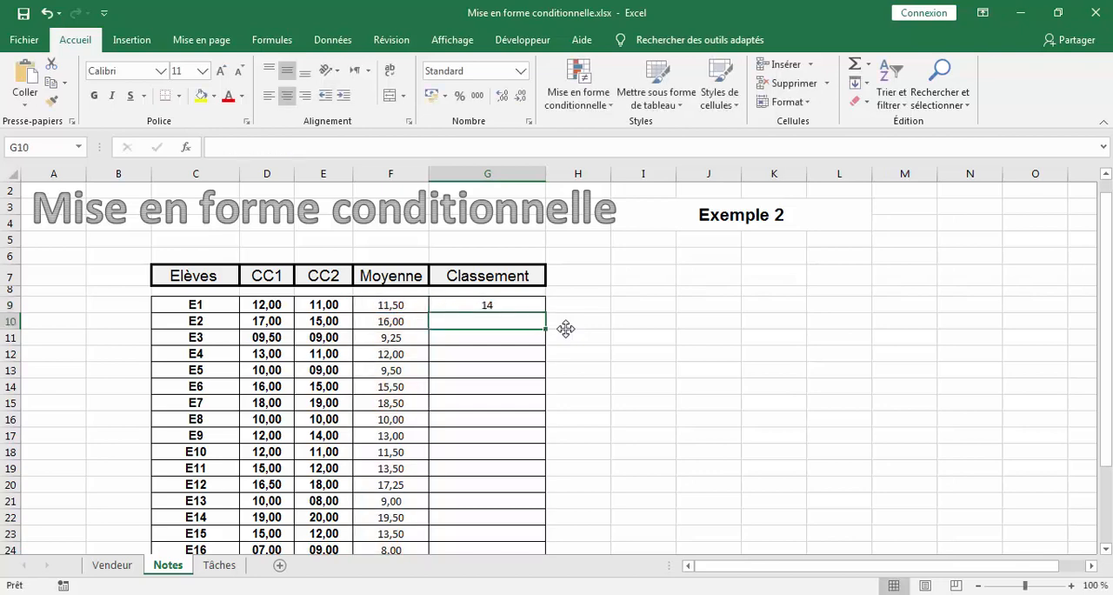
- Fill the ranking formula from G9 down the Classement column to G29
click(472, 302)
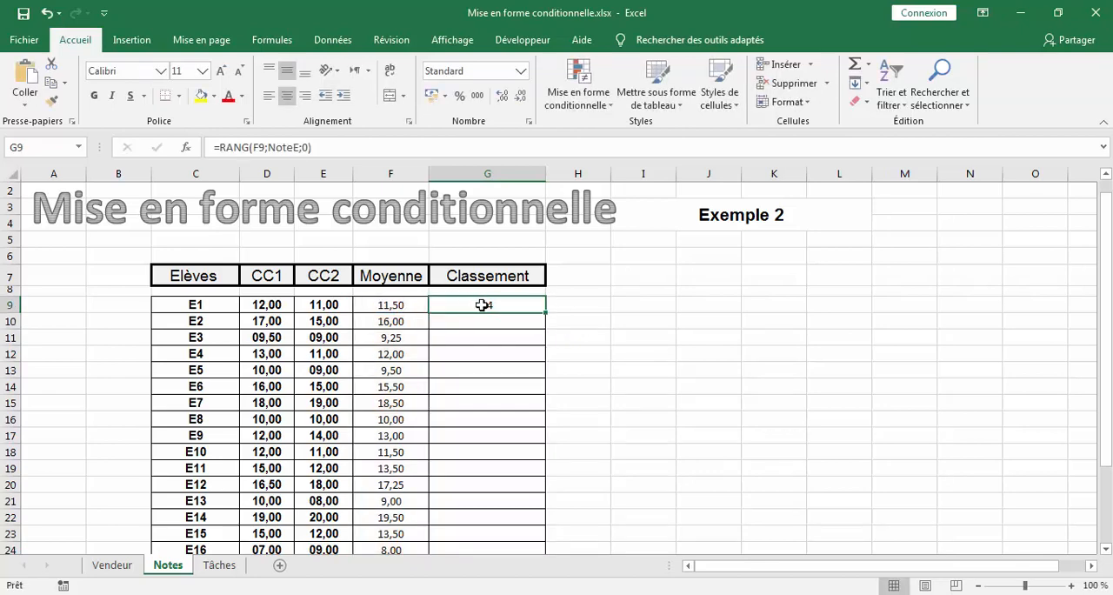
drag(545, 311, 544, 540)
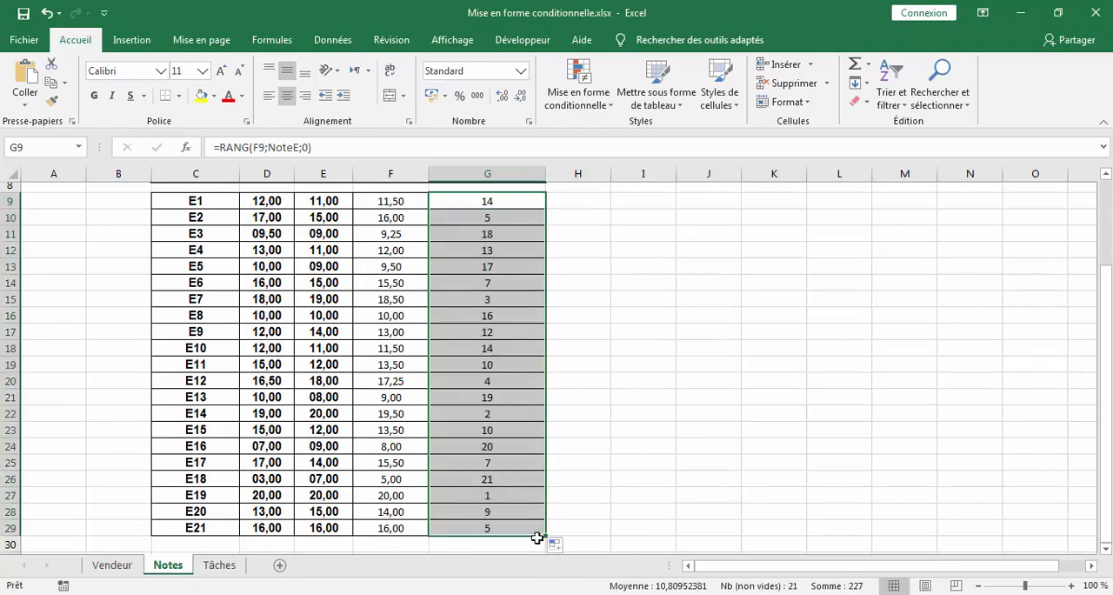
- Check the averages of students E19 and E14 against their positions in the Classement column
click(389, 498)
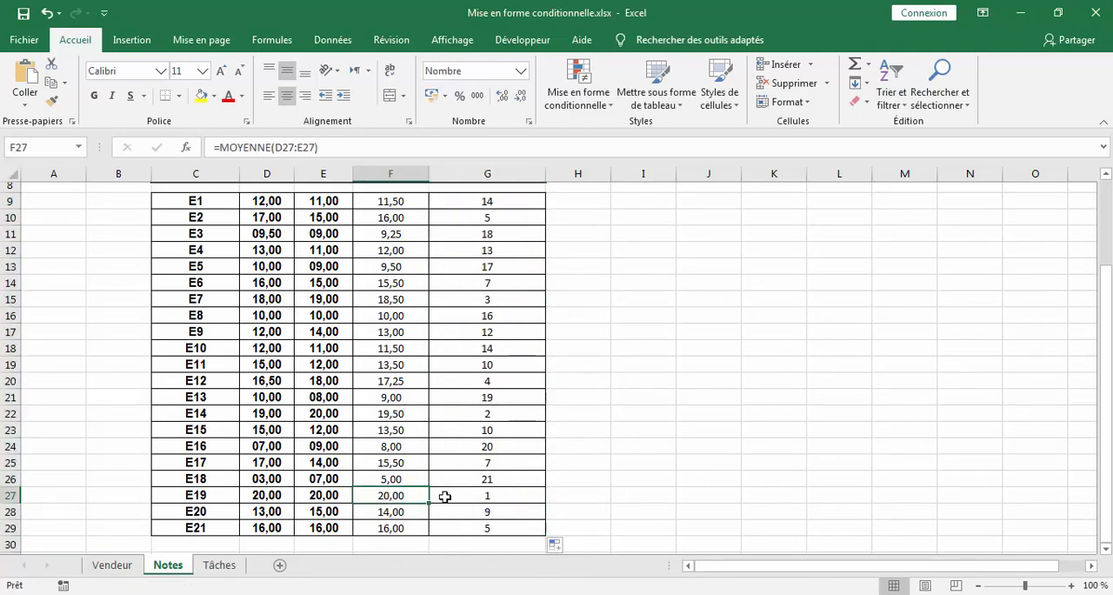
click(483, 496)
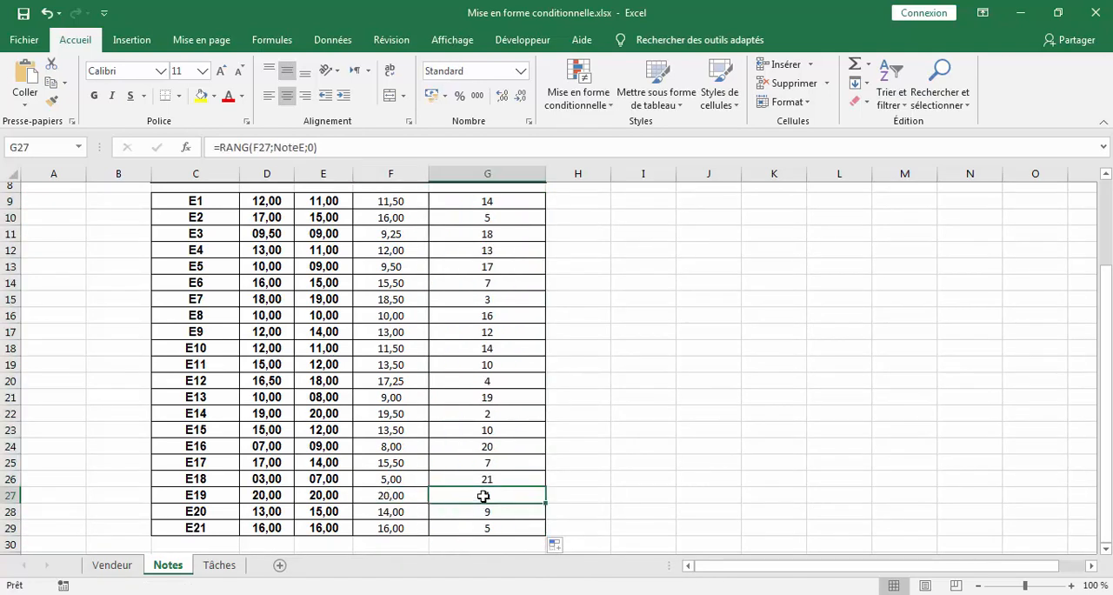
click(397, 415)
double_click(396, 414)
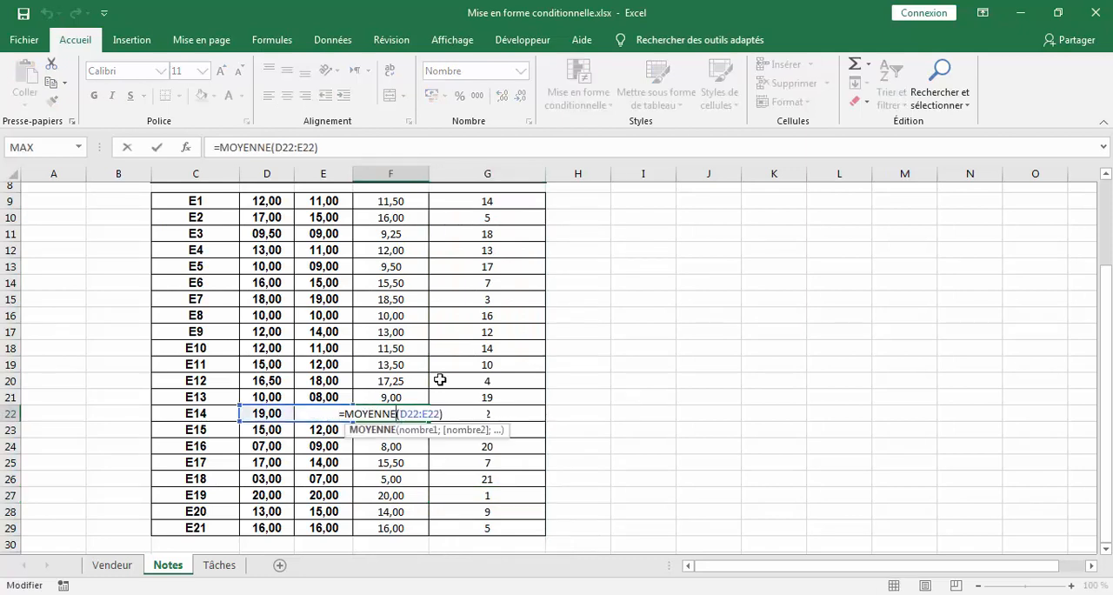
key(Return)
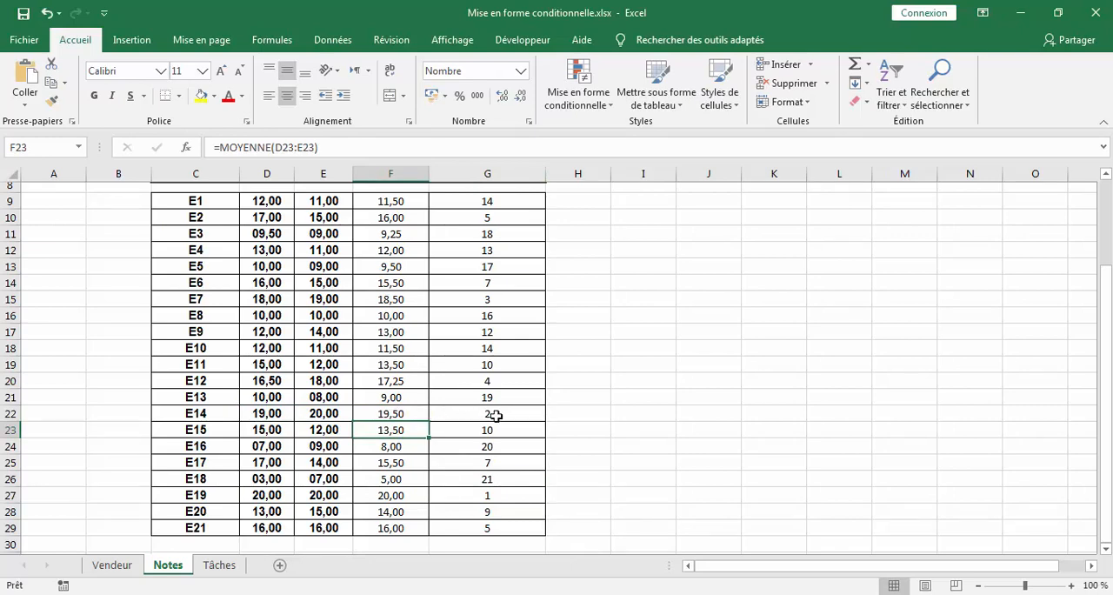
scroll(391, 387, up, 3)
scroll(393, 392, down, 2)
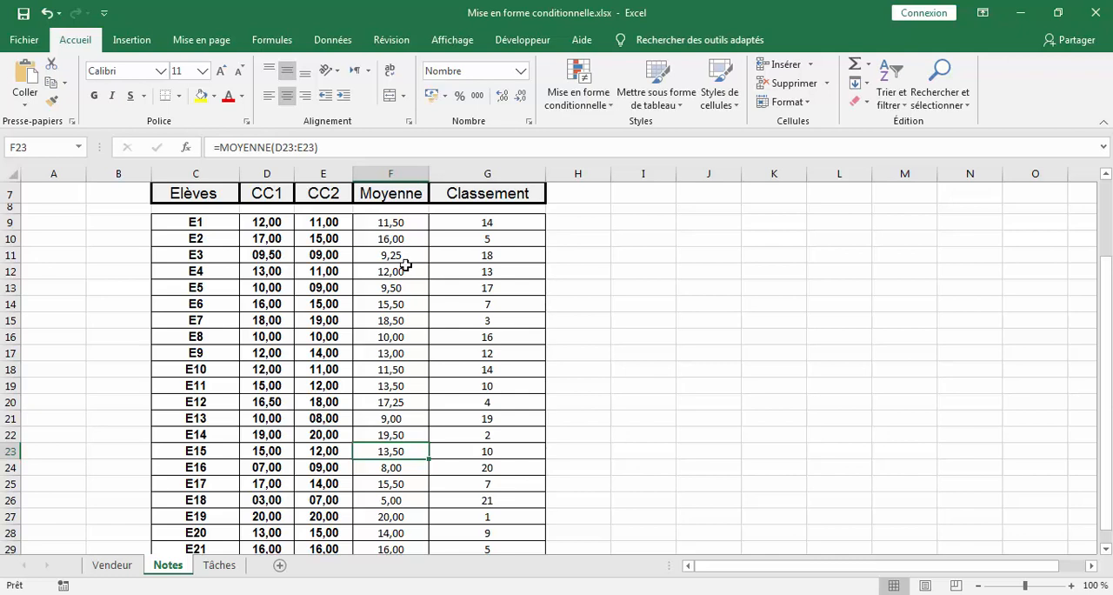
- Create a conditional formatting rule on the averages in F9:F29 that targets the top 3 values
drag(403, 223, 417, 528)
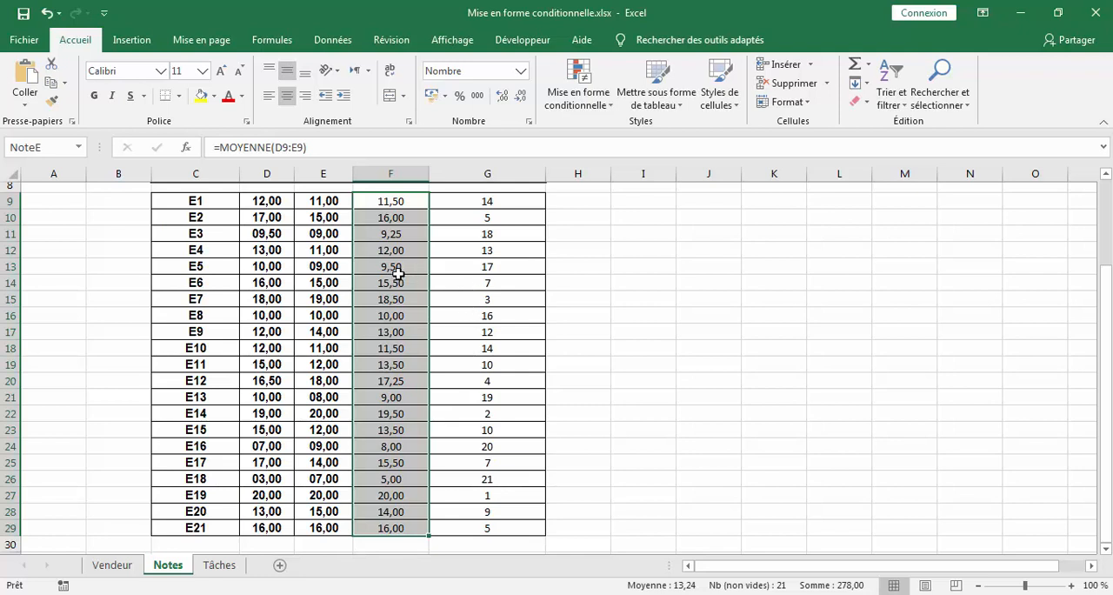
scroll(438, 297, up, 1)
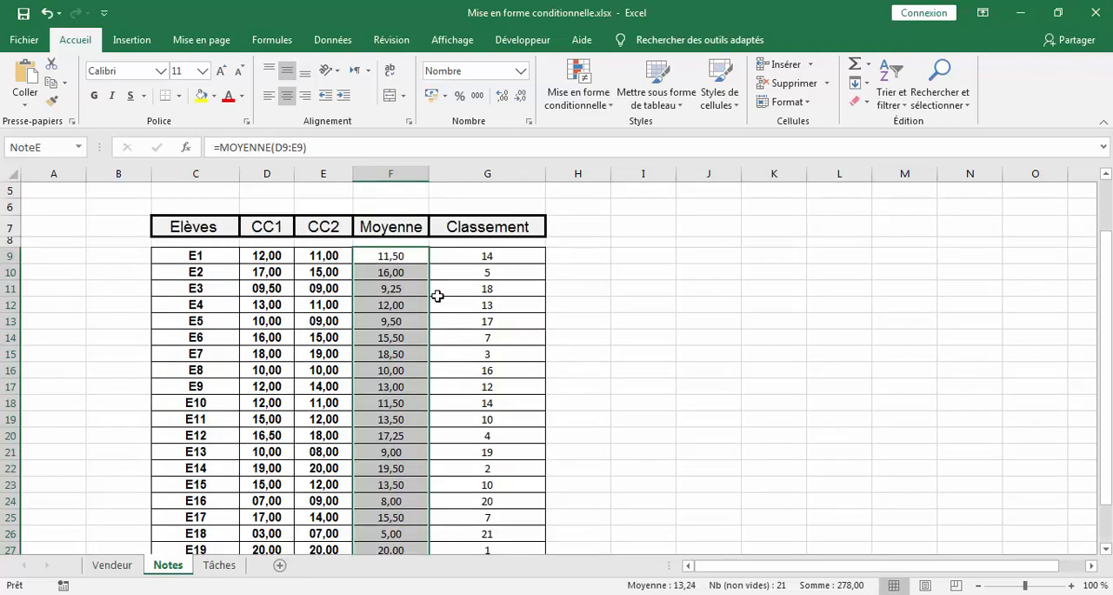
click(580, 102)
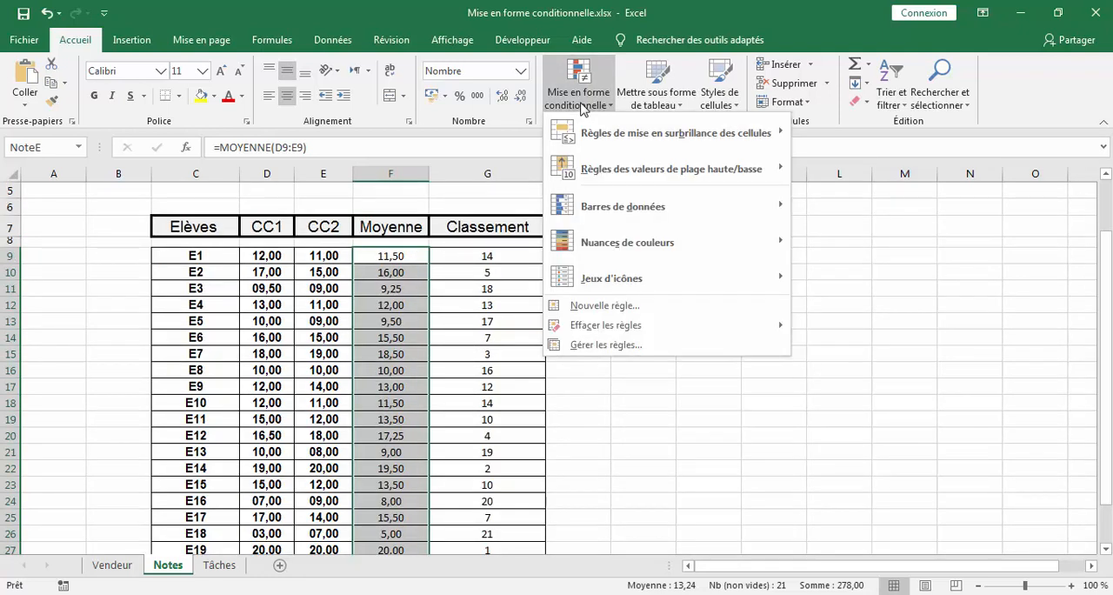
click(609, 346)
click(411, 117)
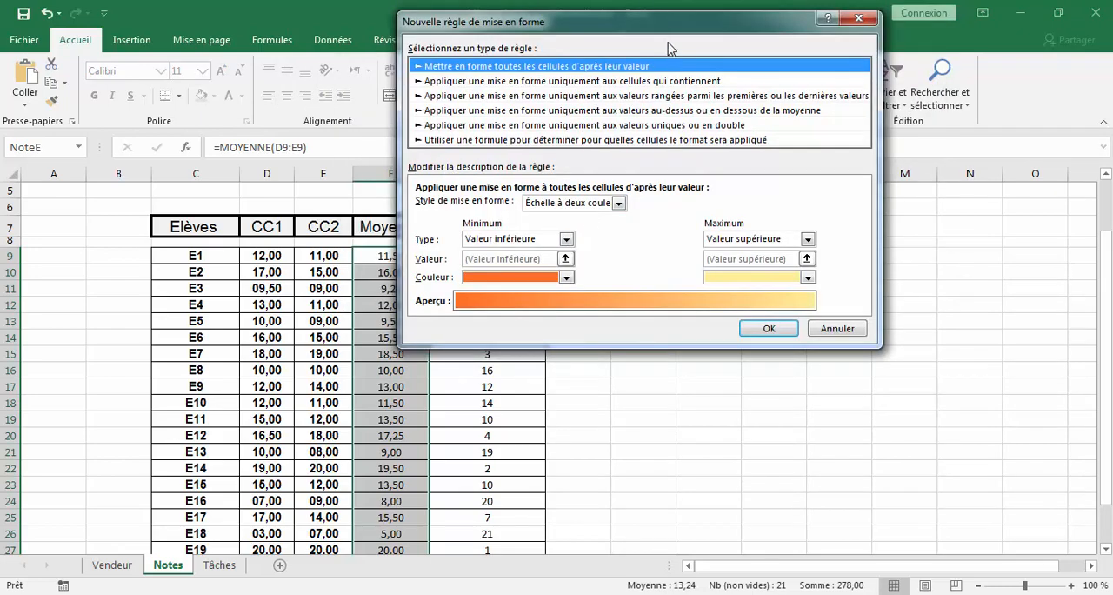
drag(671, 22, 731, 134)
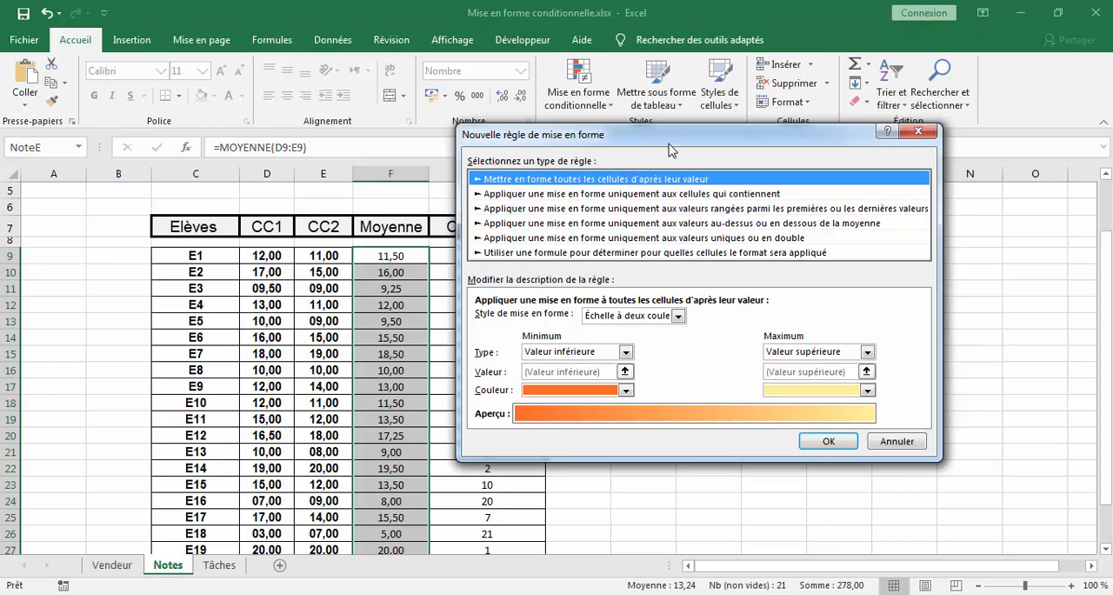
drag(669, 140, 592, 166)
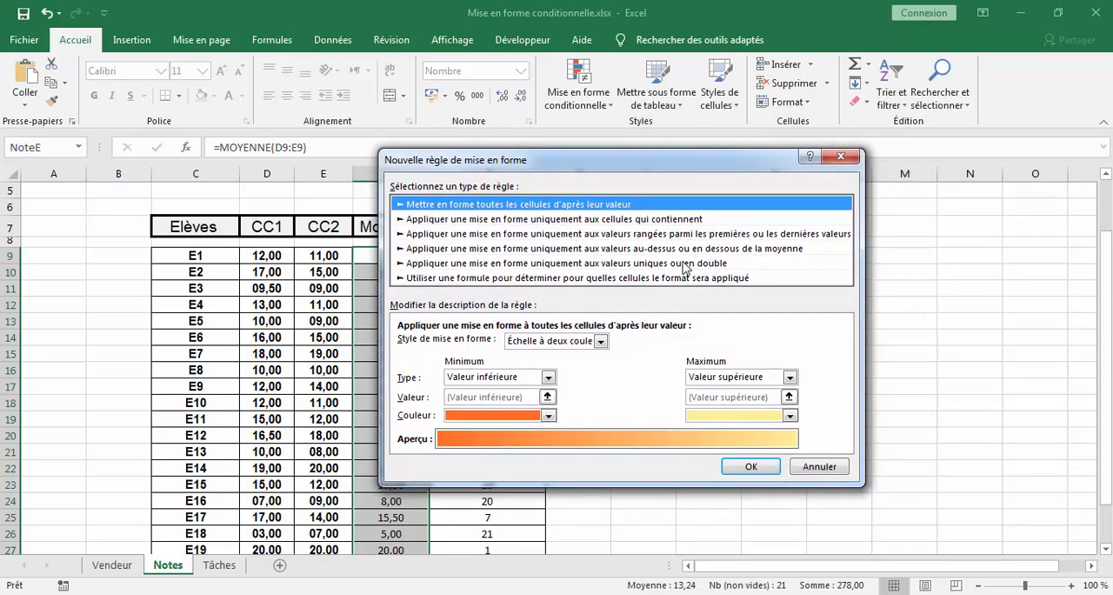
click(575, 234)
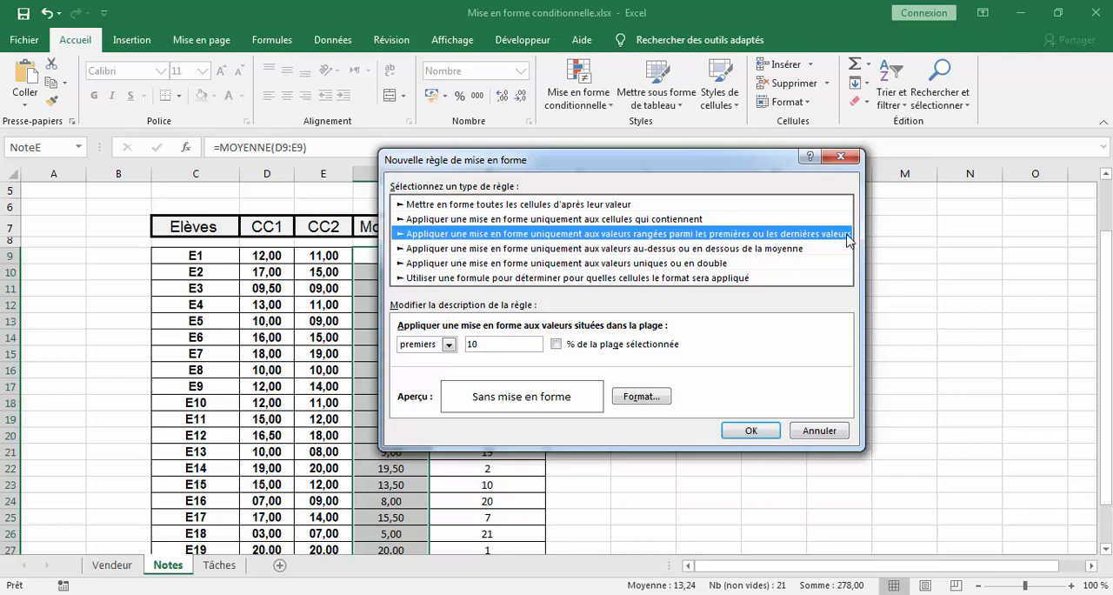
click(494, 345)
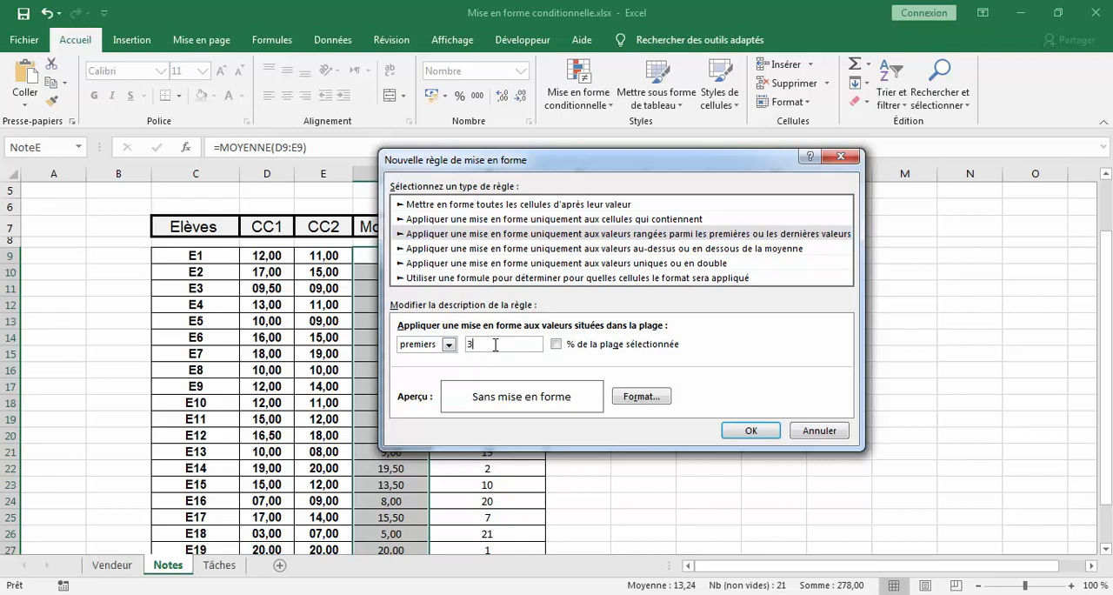
- Give the top 3 rule a light green fill and apply it to the Moyenne column
click(639, 396)
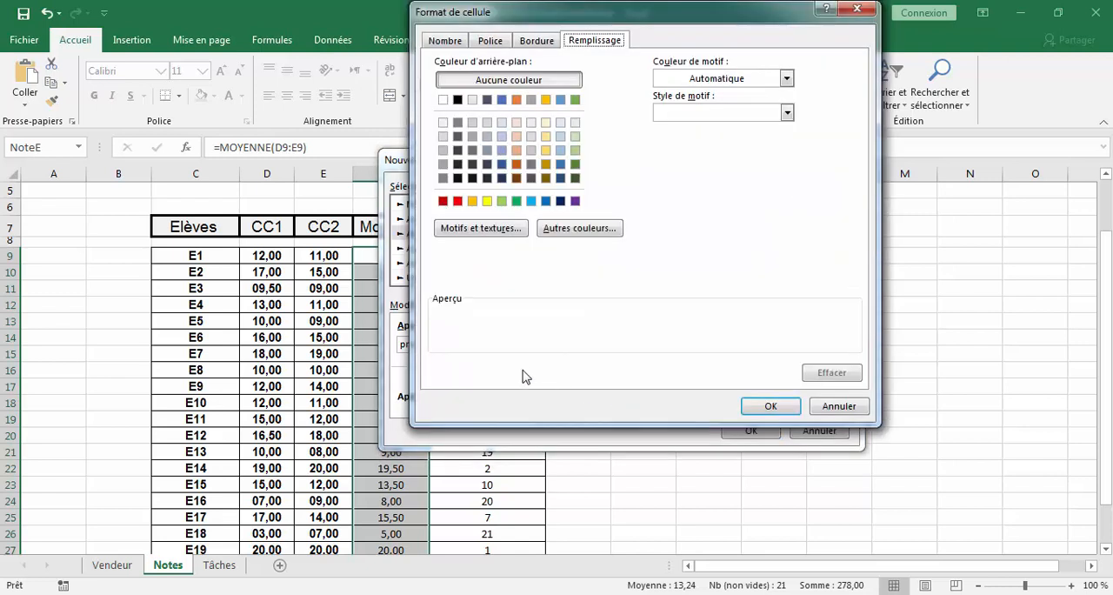
click(501, 201)
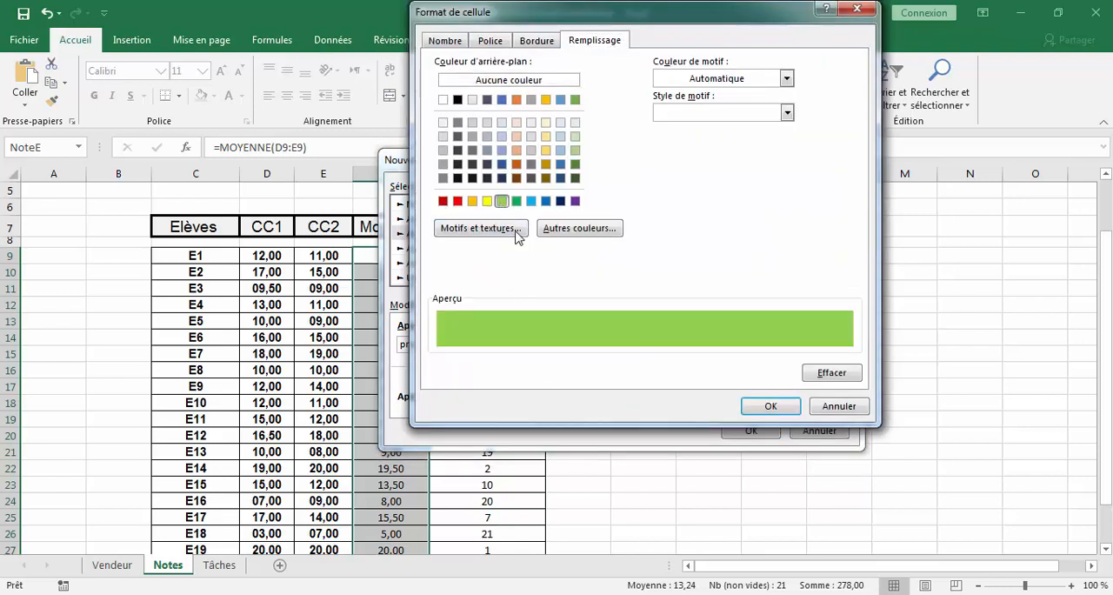
click(771, 406)
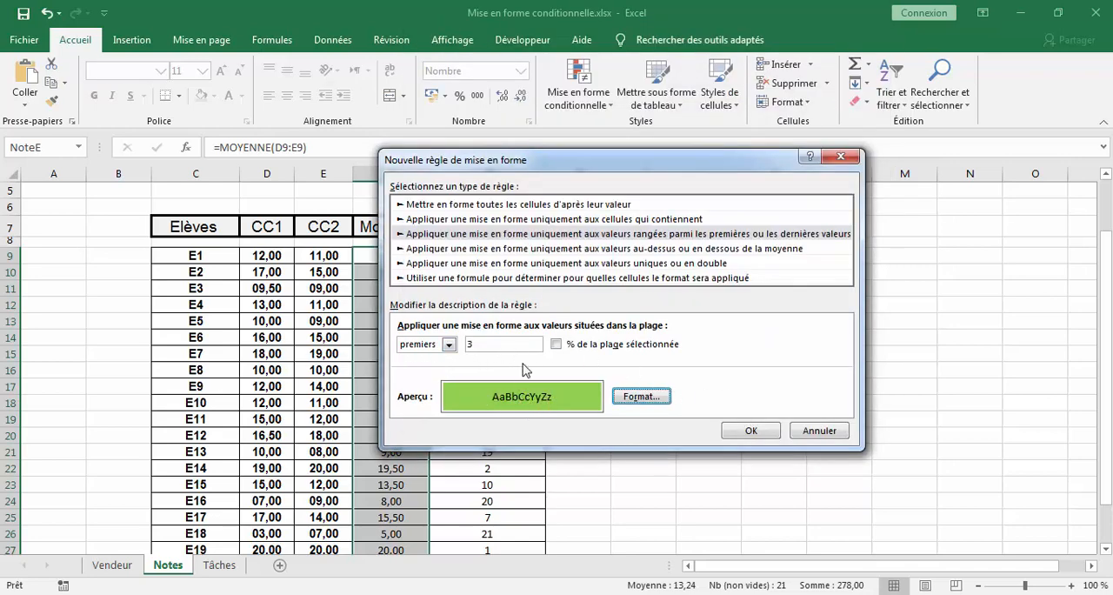
click(762, 431)
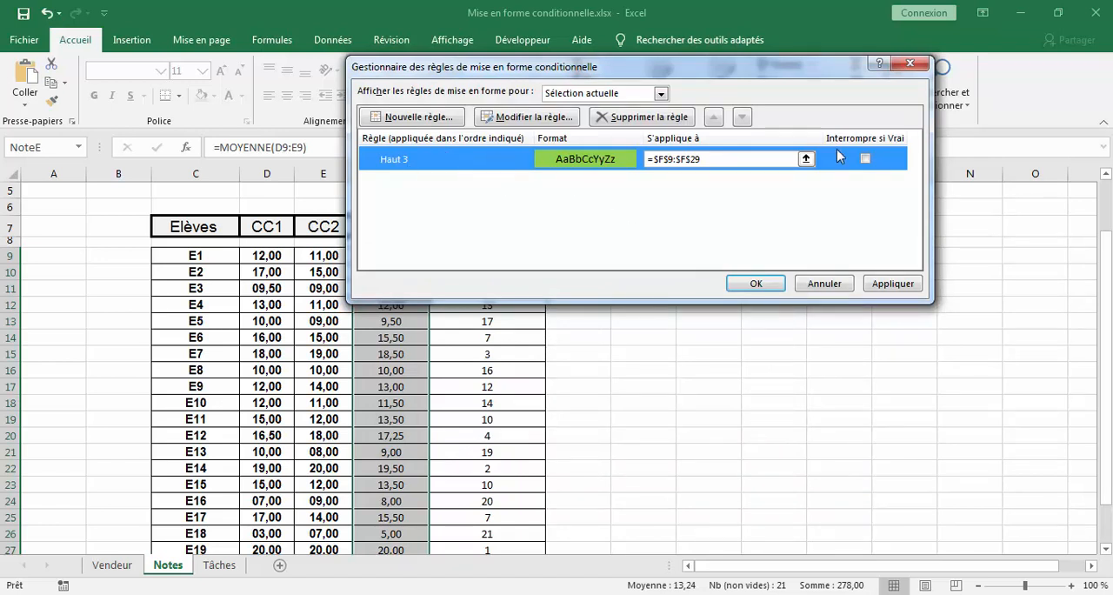
click(756, 283)
scroll(618, 344, down, 2)
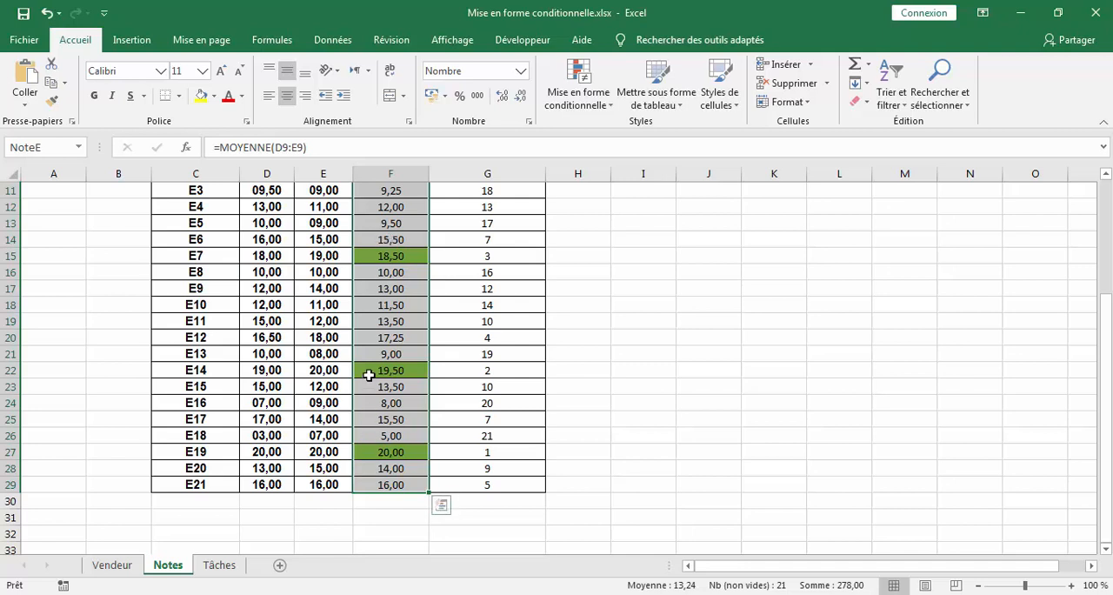
- Create a second conditional formatting rule on the averages in F9:F29 that targets the bottom 3 values
click(581, 98)
mouse_move(602, 172)
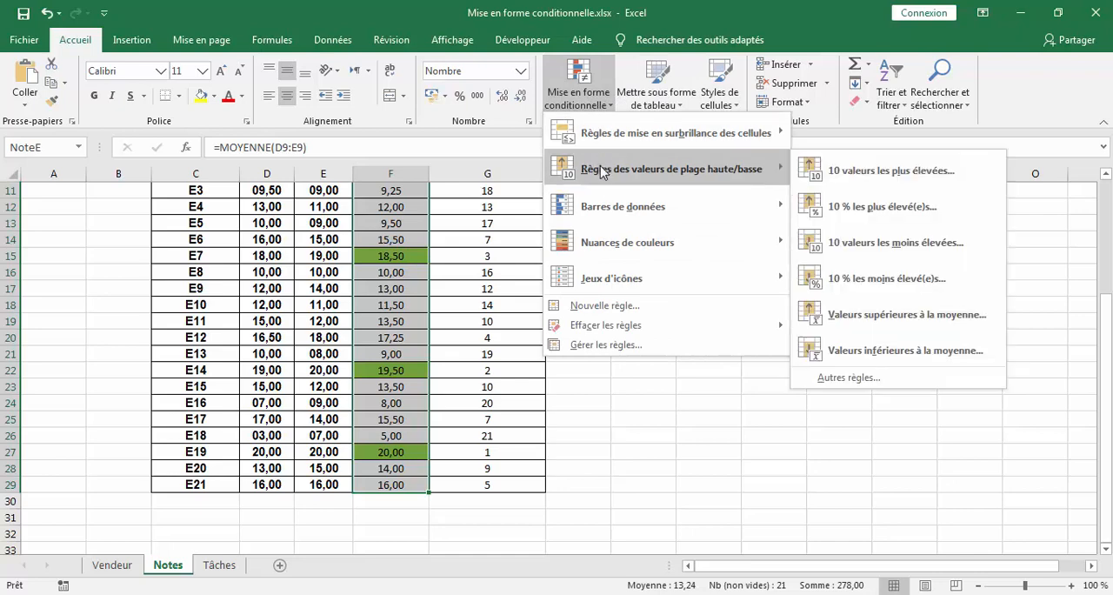
click(602, 344)
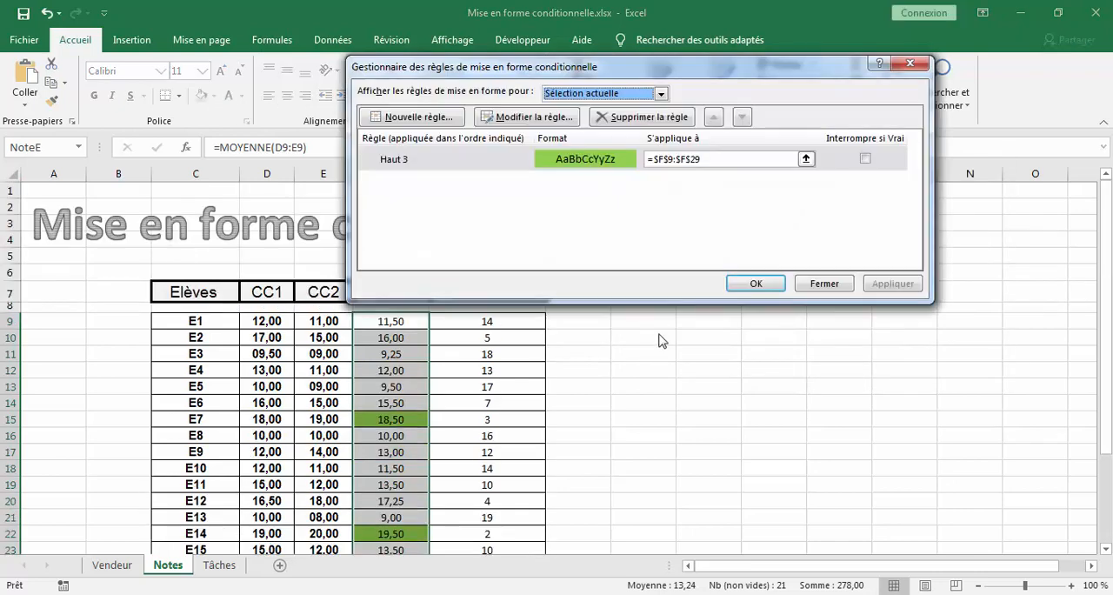
click(435, 122)
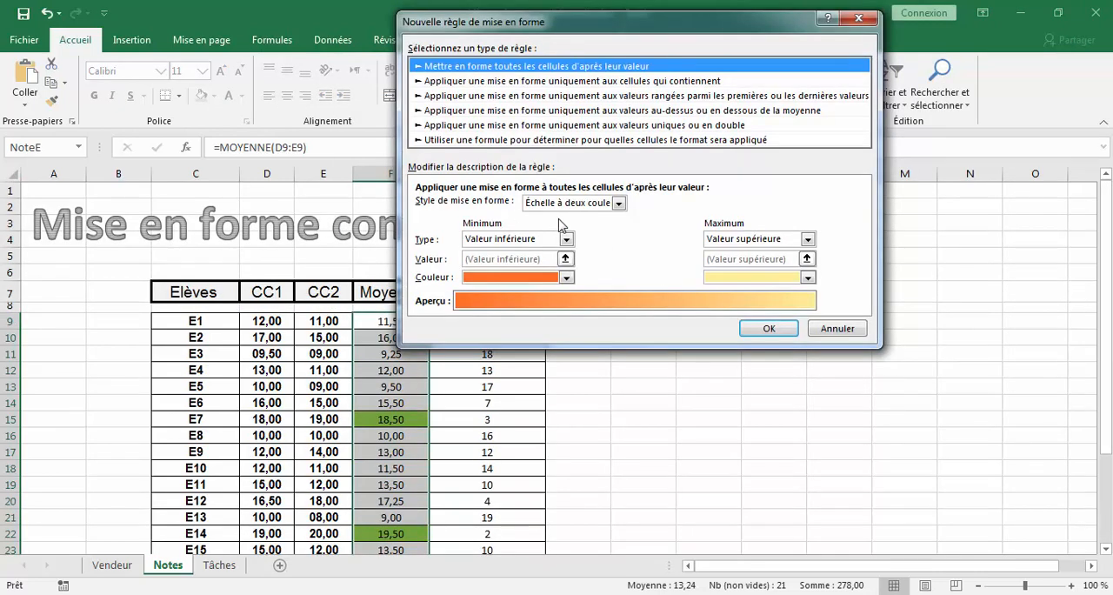
click(753, 98)
click(467, 206)
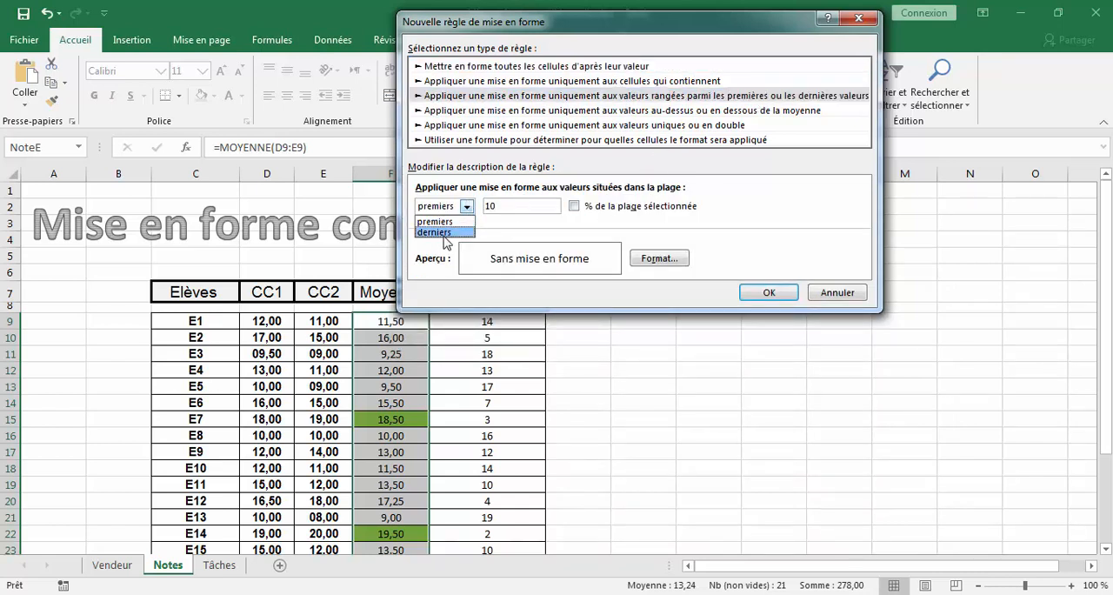
click(446, 232)
key(Tab)
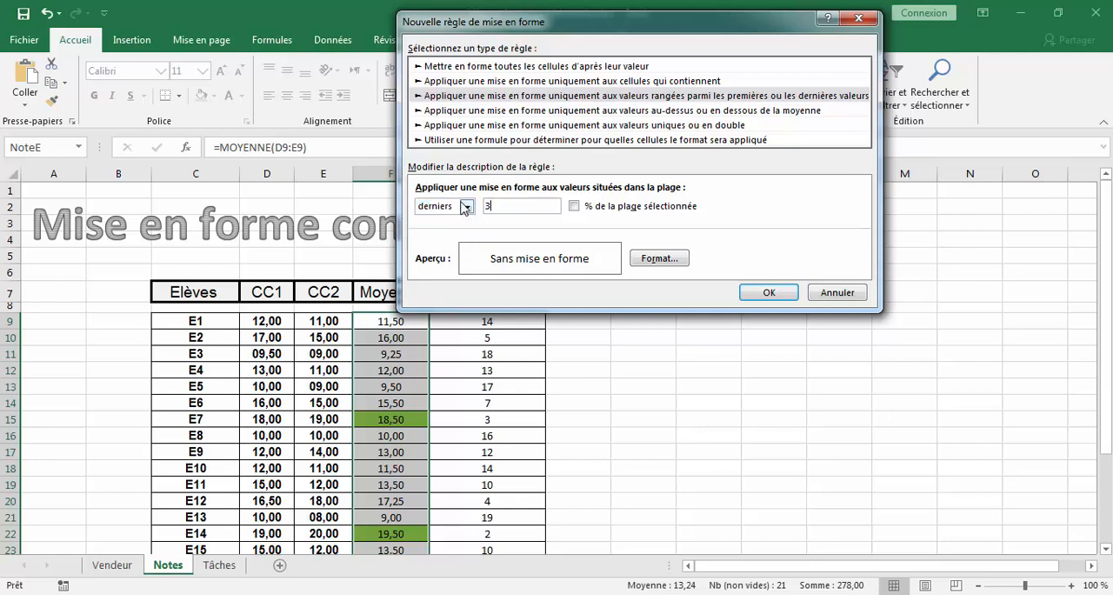
- Give the bottom 3 rule a red fill and apply it to the Moyenne column
click(659, 258)
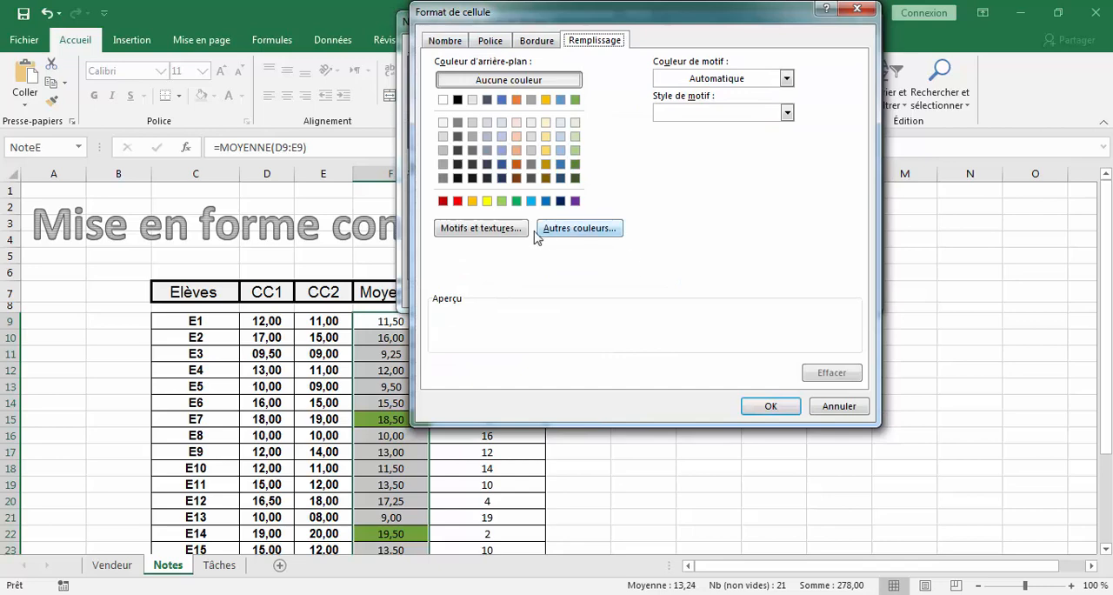
click(459, 202)
click(771, 406)
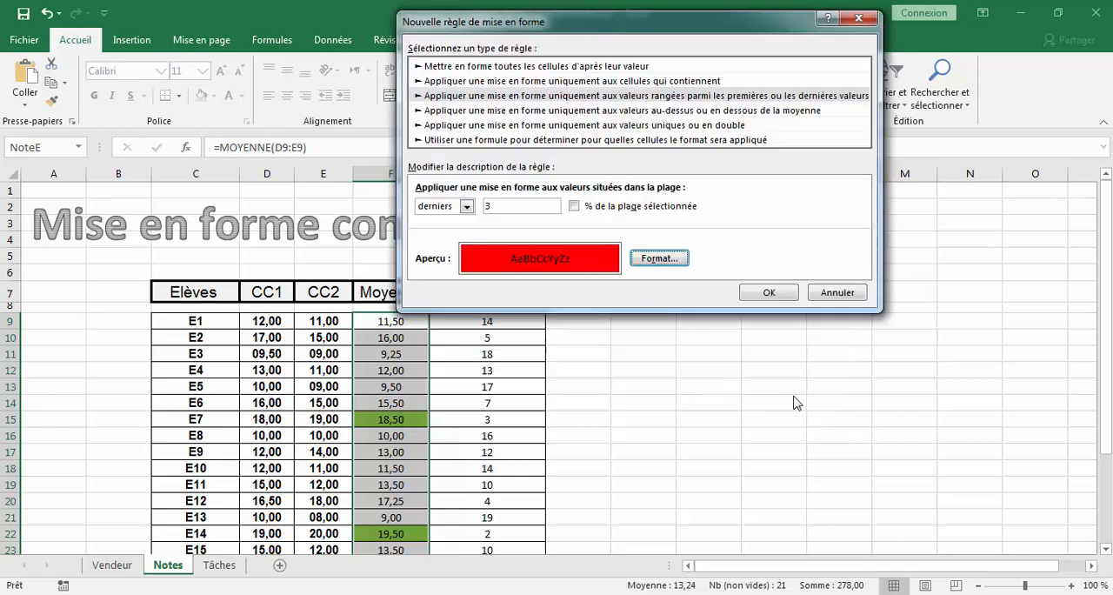
click(781, 297)
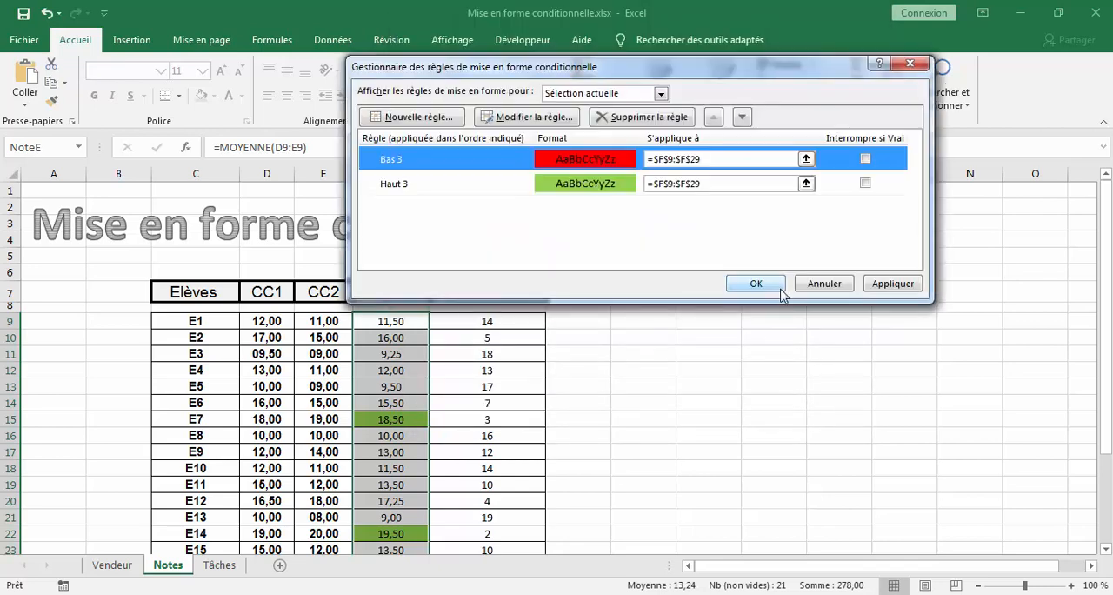
click(772, 282)
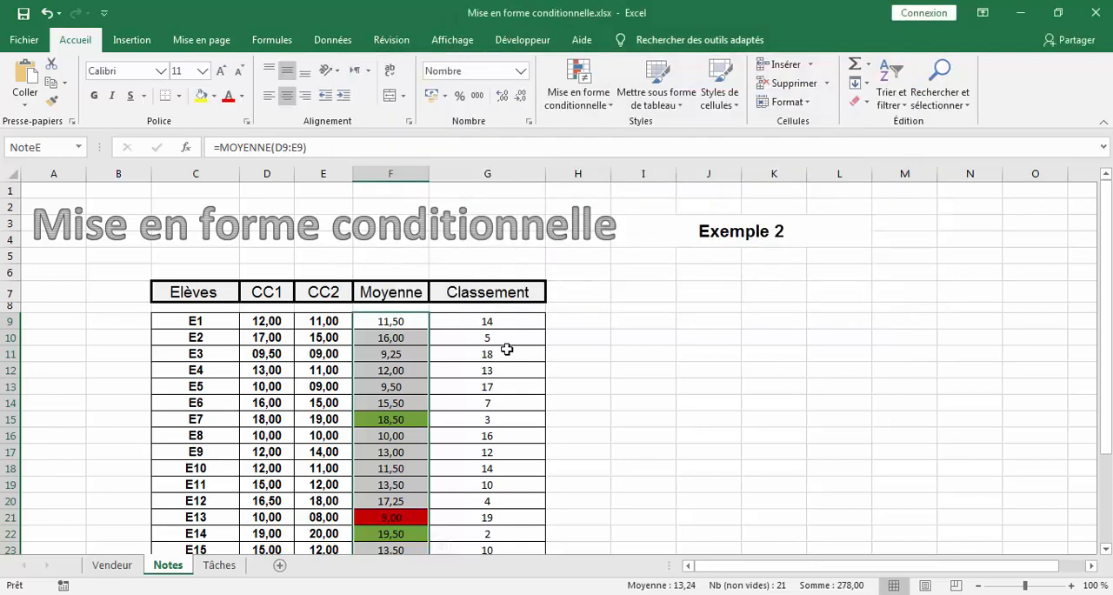
- Undo the bottom 3 and top 3 conditional formatting rules on the Moyenne column
click(628, 356)
scroll(726, 336, down, 4)
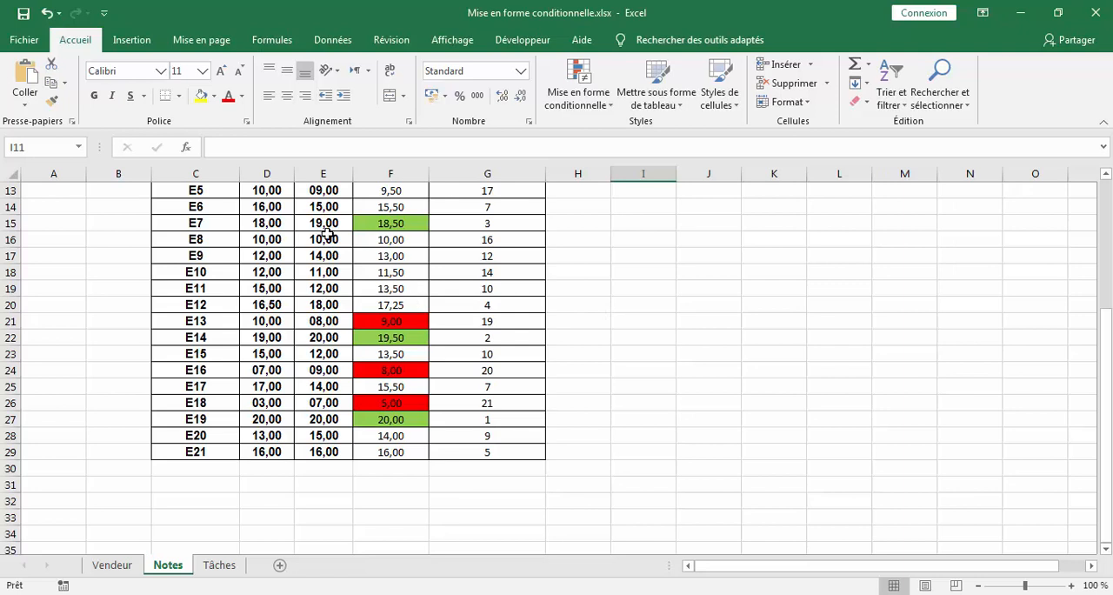
click(49, 16)
click(49, 15)
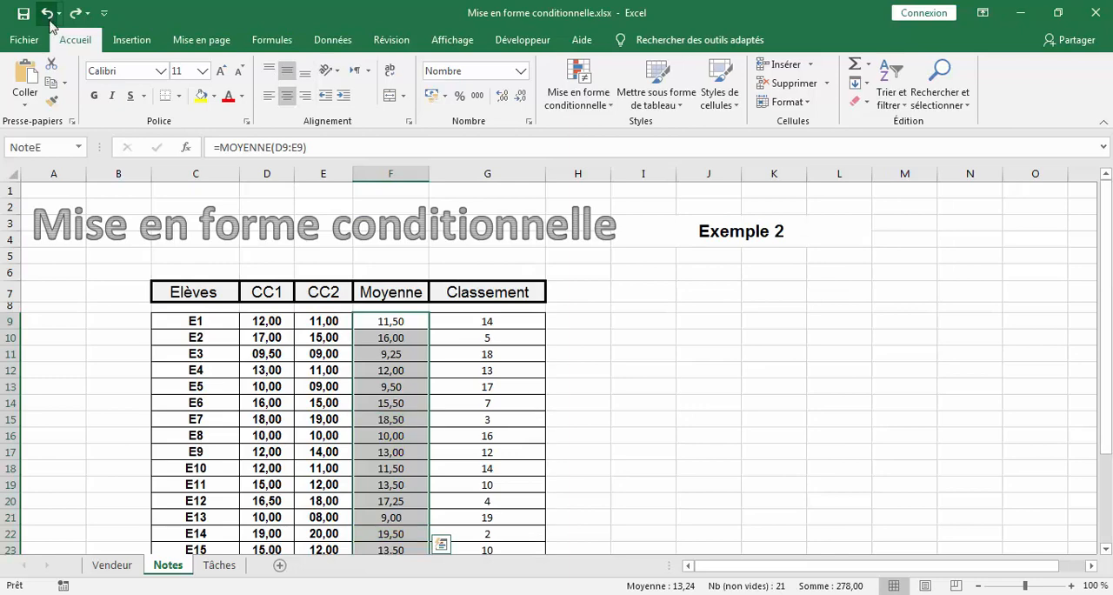
- Start a new conditional formatting rule on F9:F29 that formats all cells by value with an icon set
click(594, 94)
click(622, 348)
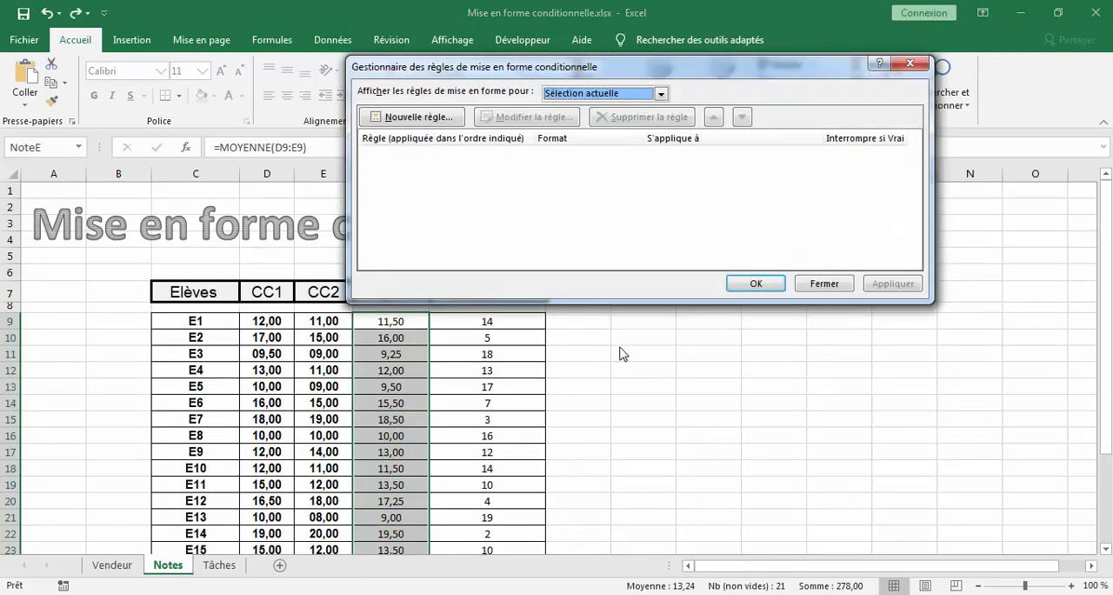
click(437, 118)
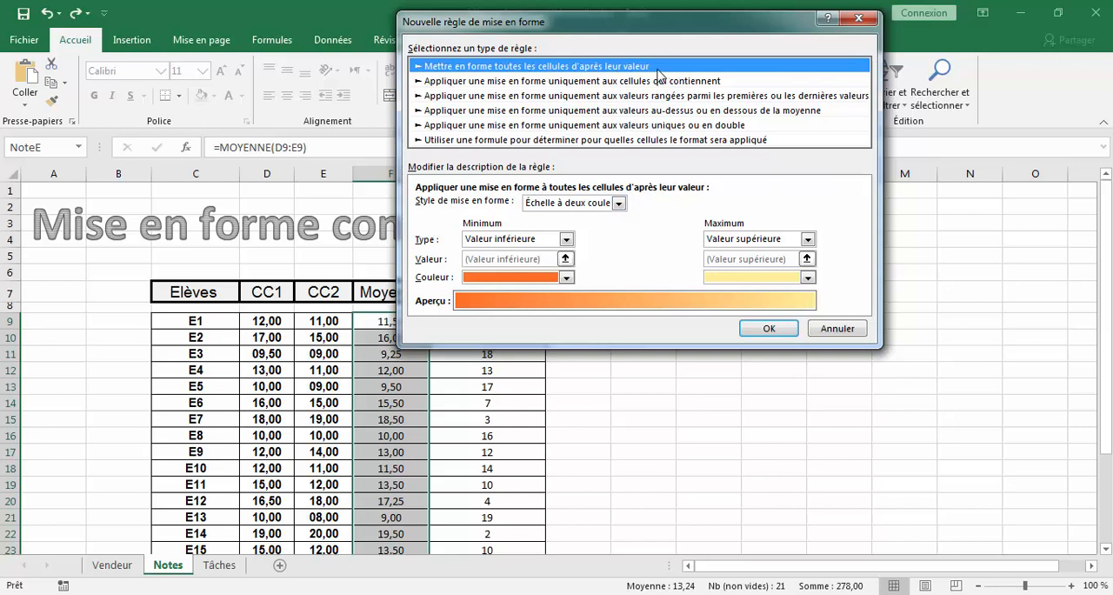
click(620, 203)
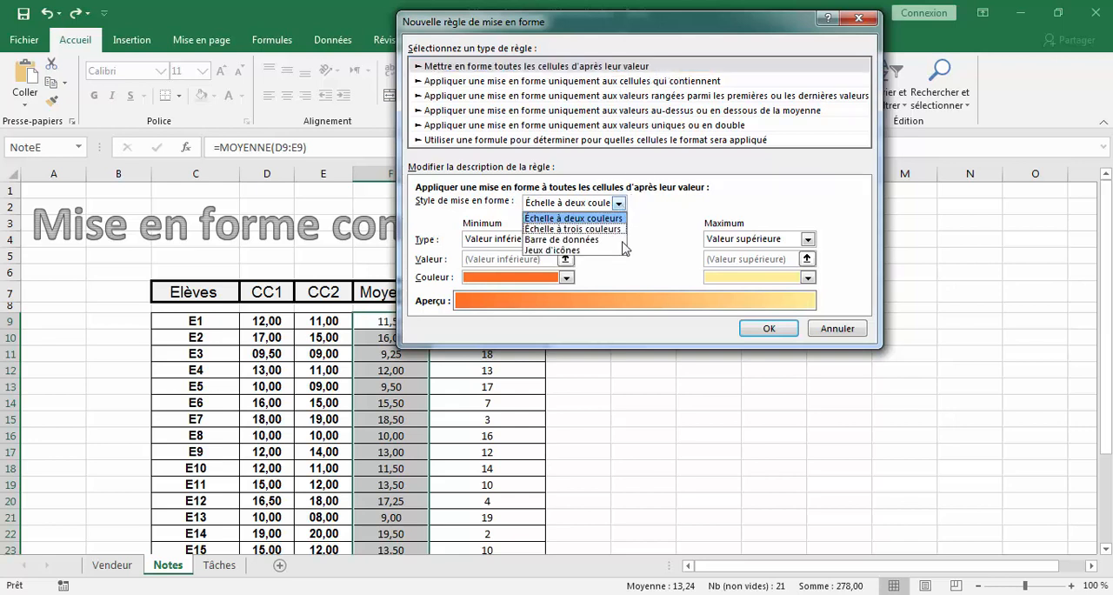
click(622, 251)
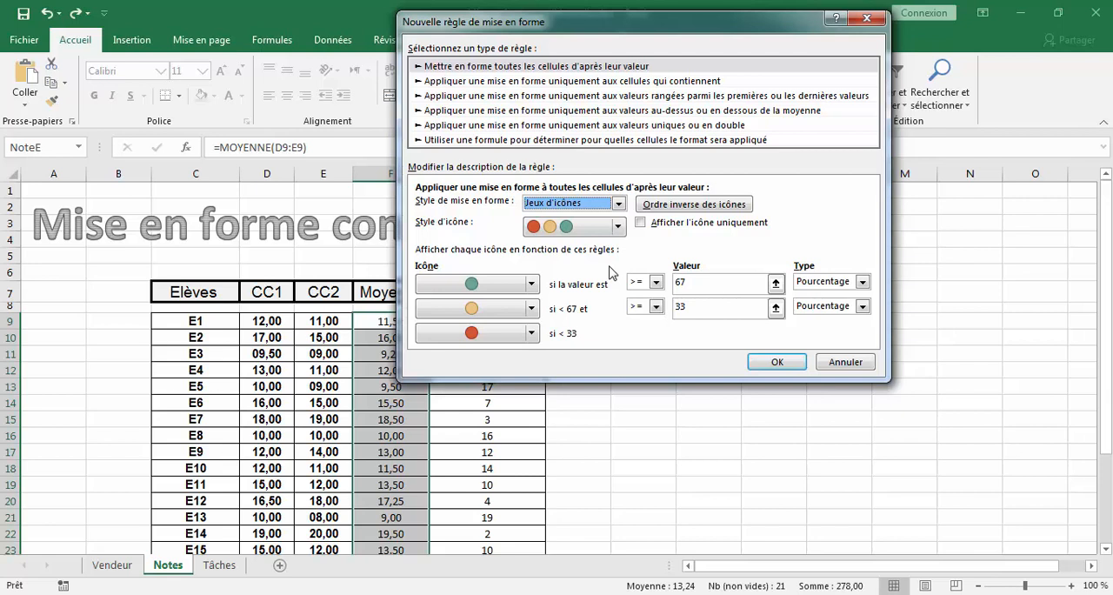
- Set number thresholds of 14 for the green icon and 10 for the yellow icon, and apply the rule
click(863, 282)
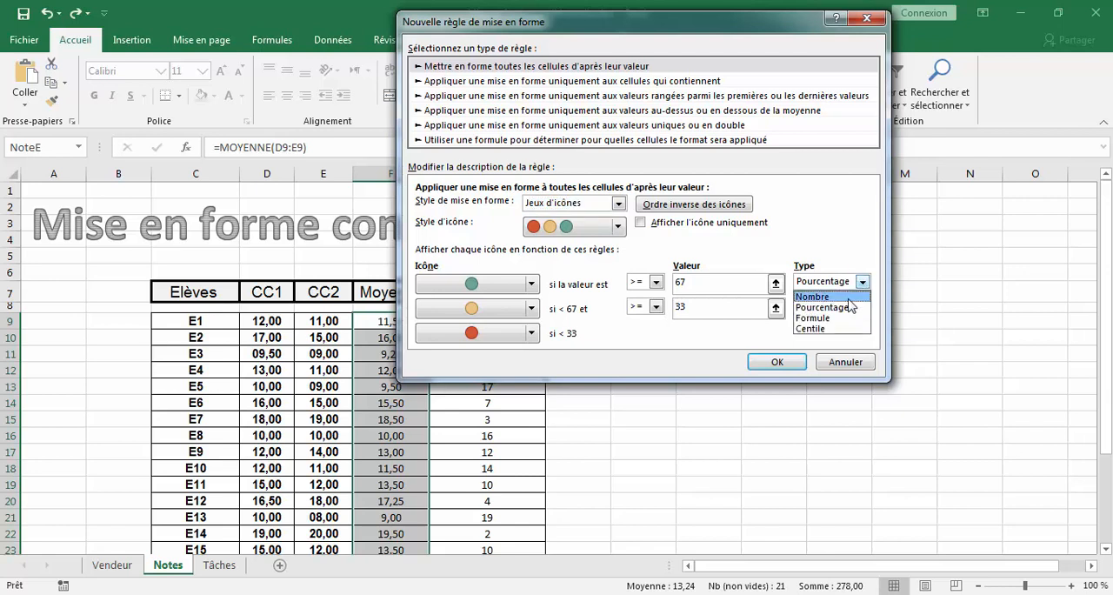
click(822, 297)
click(701, 283)
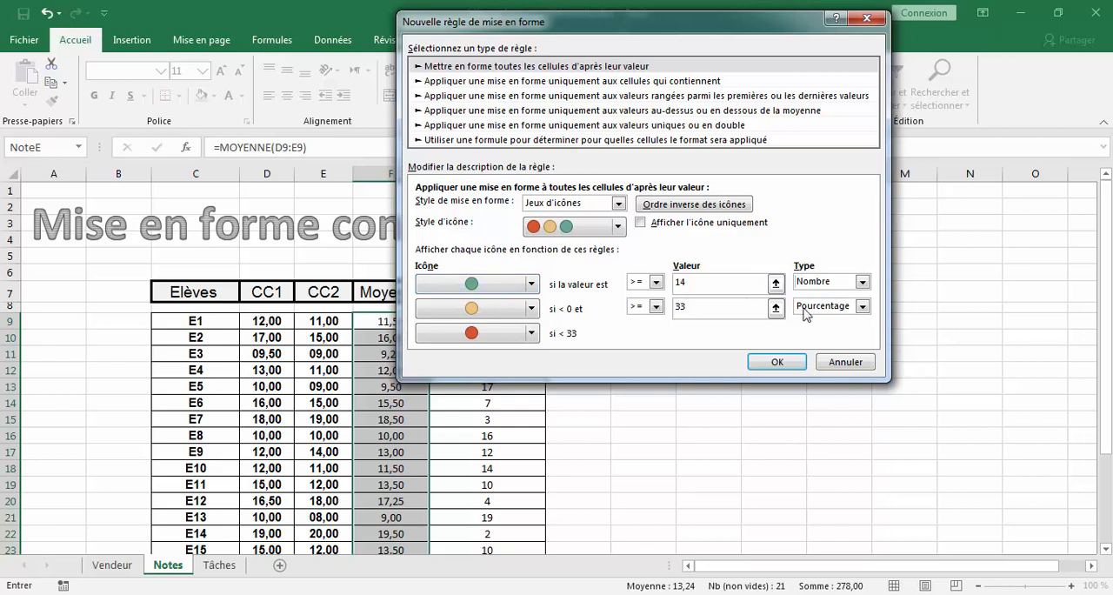
click(861, 309)
click(858, 320)
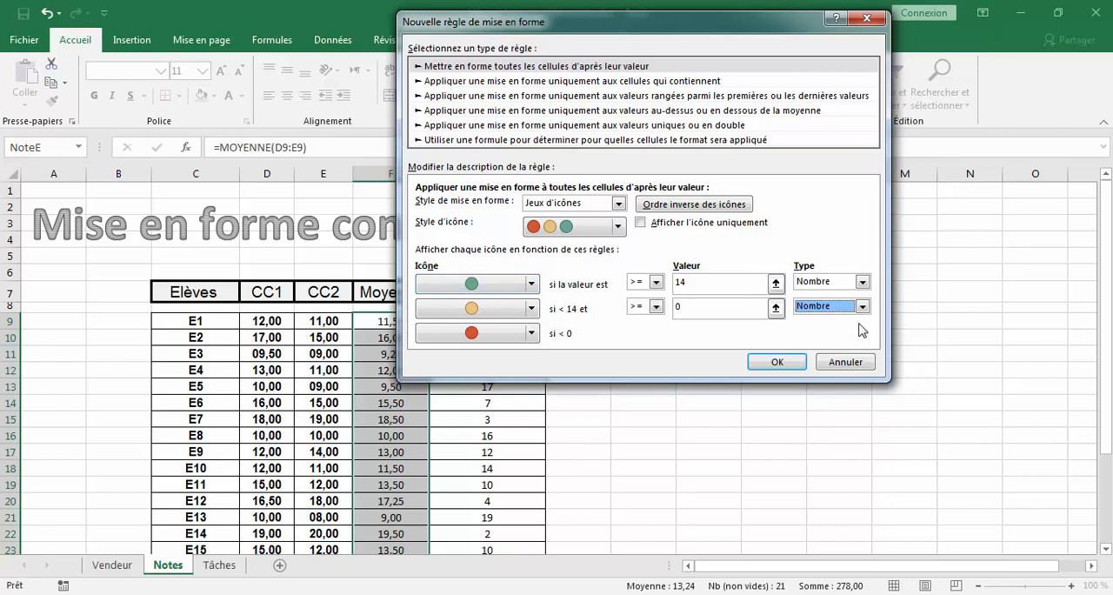
click(704, 309)
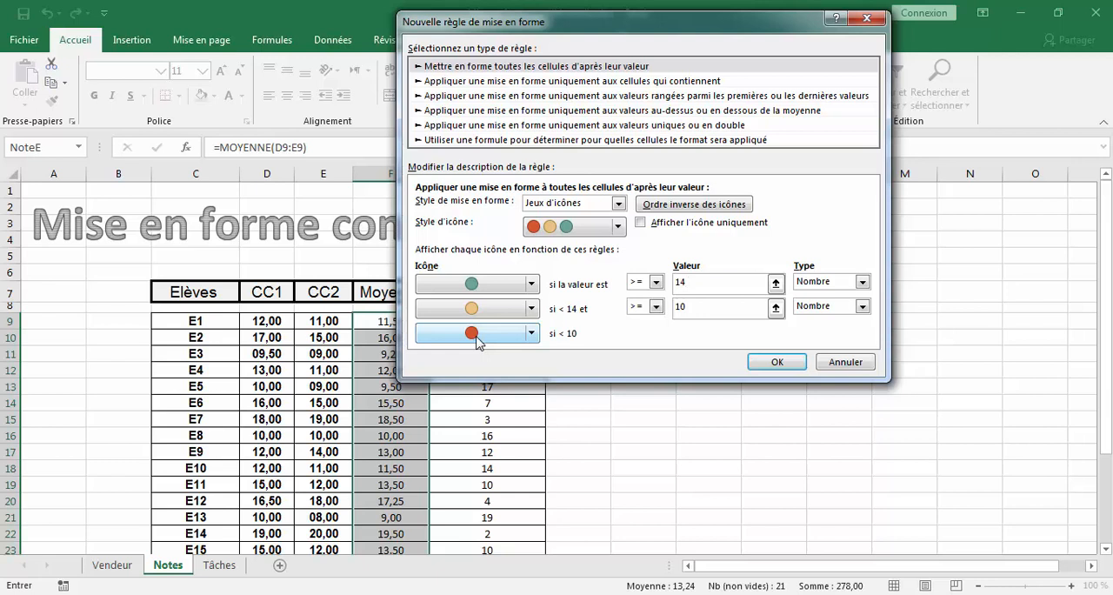
click(779, 362)
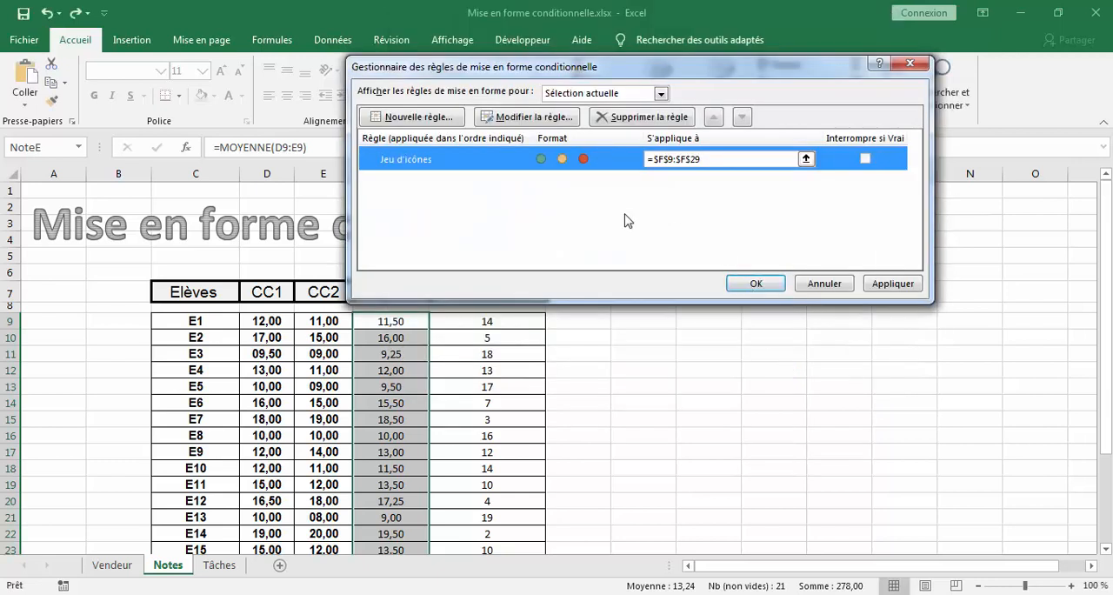
click(764, 284)
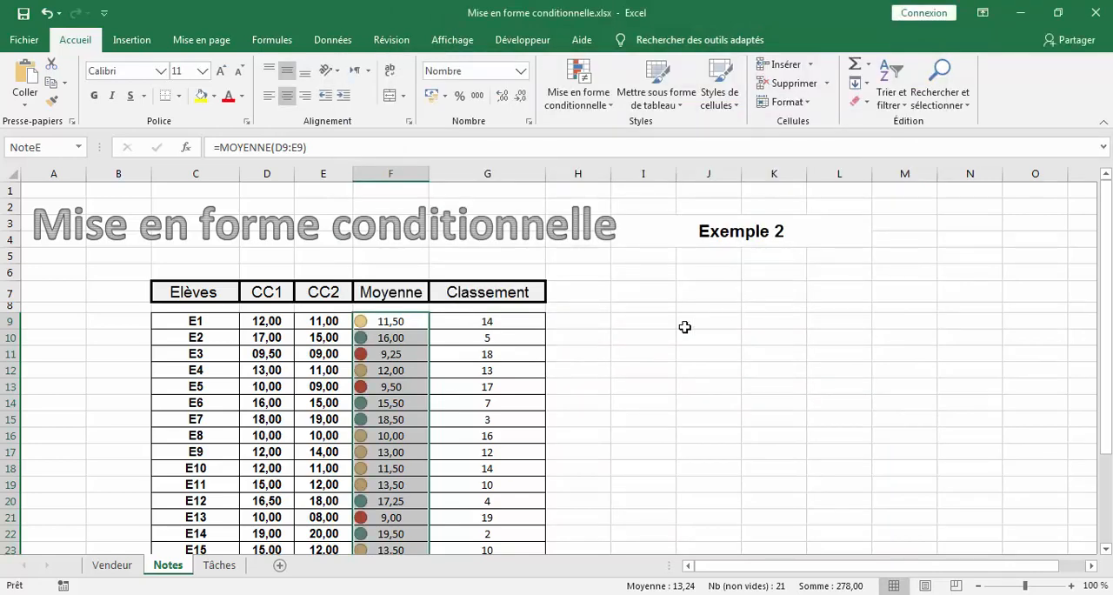
- Undo the icon set rule on the Moyenne column
click(654, 336)
scroll(654, 336, down, 4)
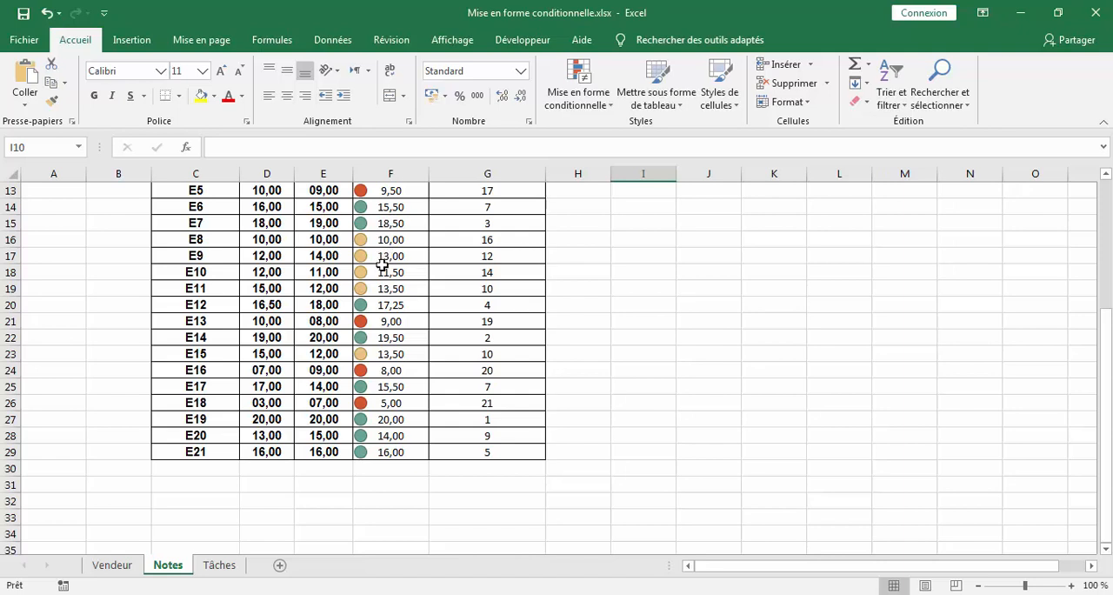
click(46, 12)
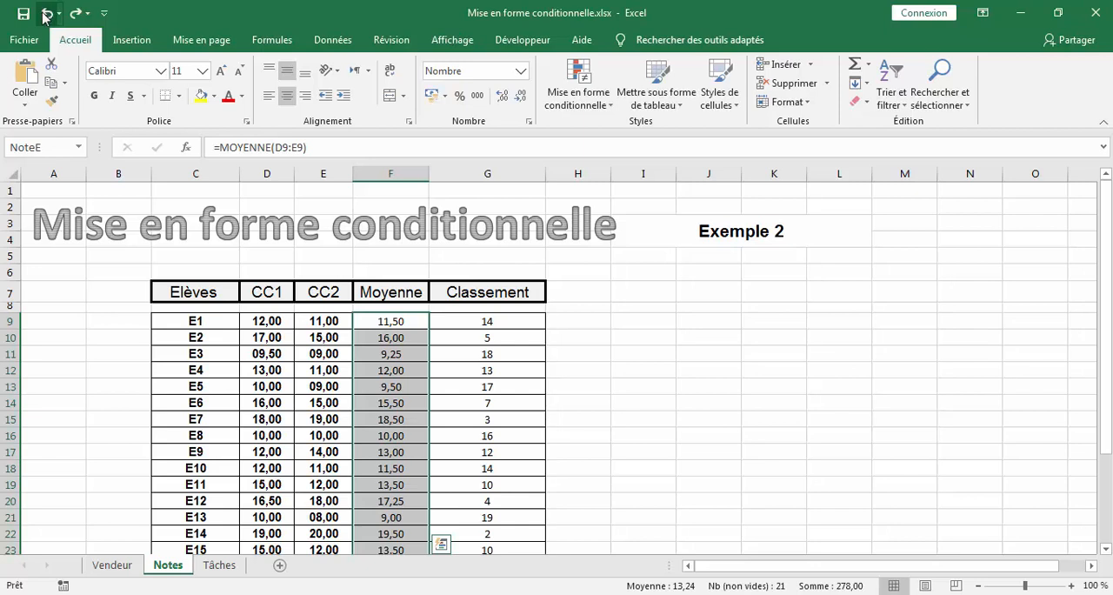
- Start a new conditional formatting rule on F9:F29 using the two-colour scale style
click(590, 96)
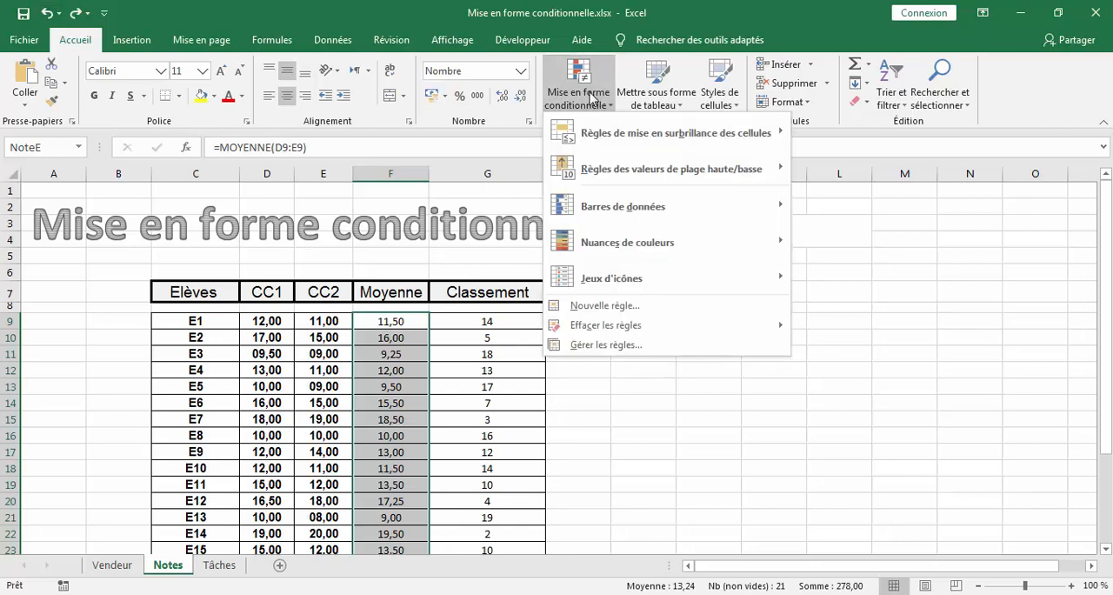
click(657, 347)
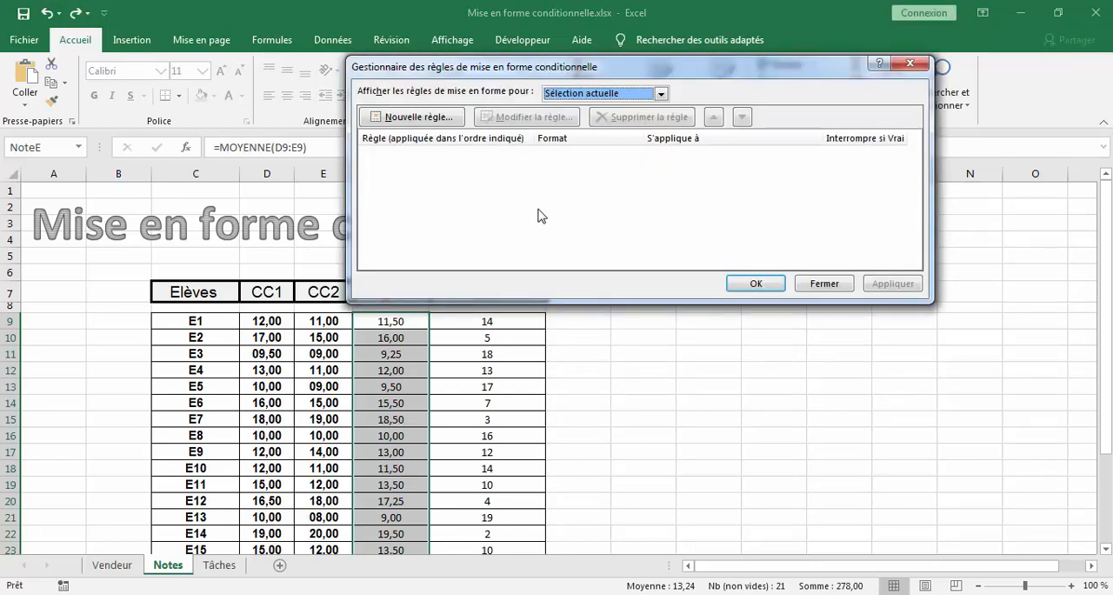
click(432, 117)
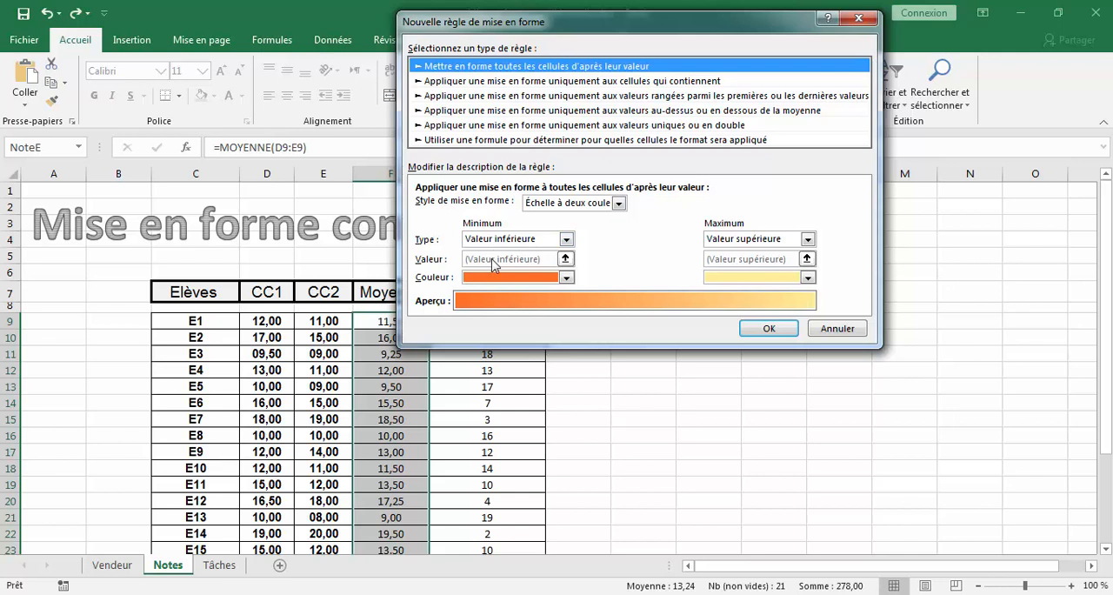
click(594, 206)
click(596, 209)
- Set the colour scale's minimum to the number 0 with white as its colour
click(512, 242)
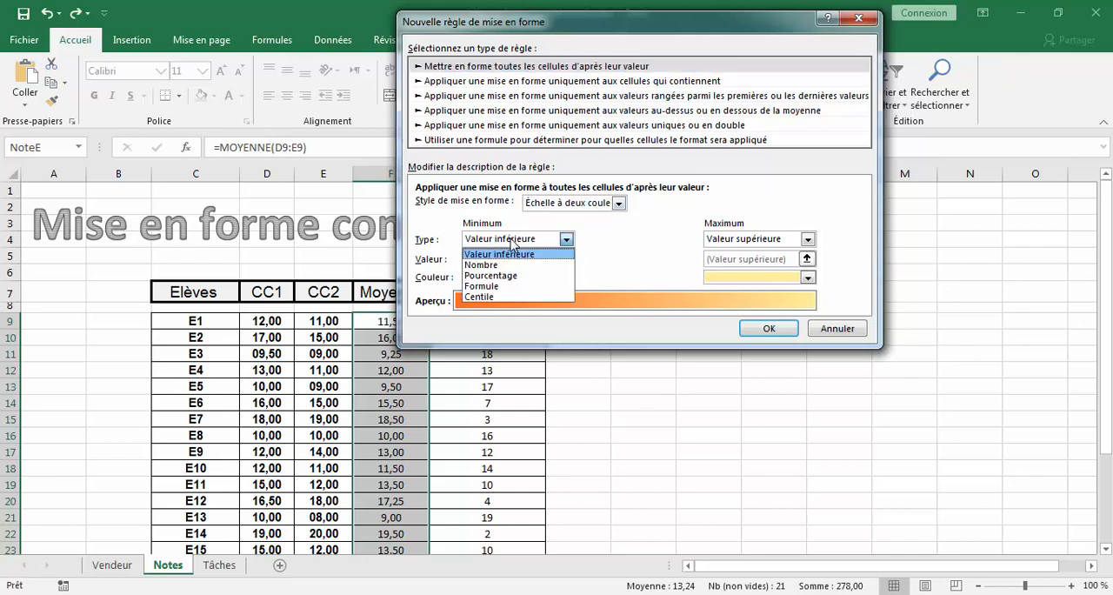
click(511, 264)
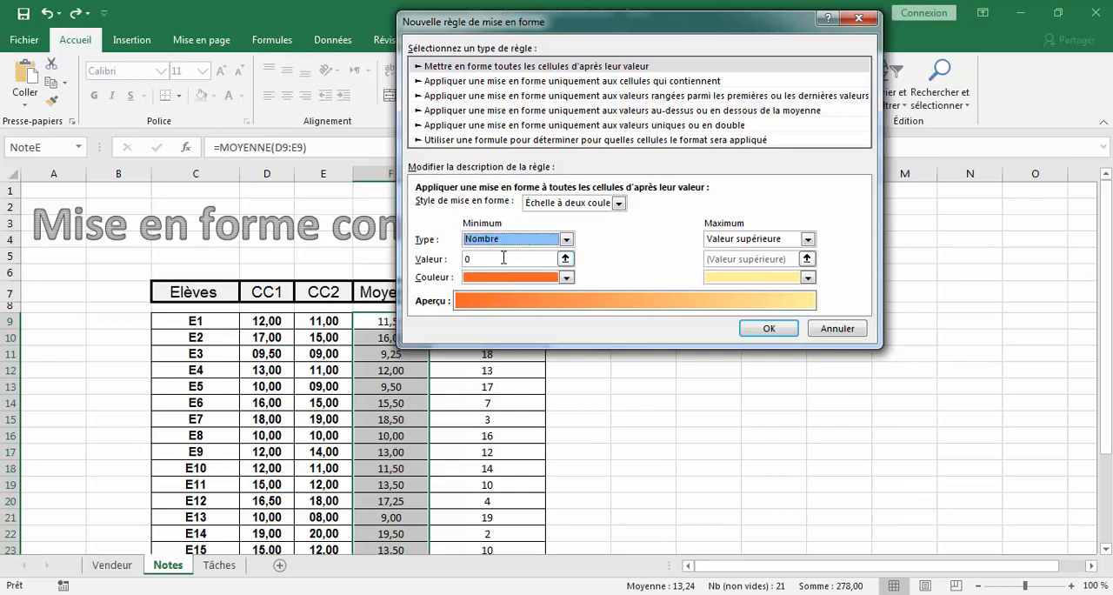
click(503, 258)
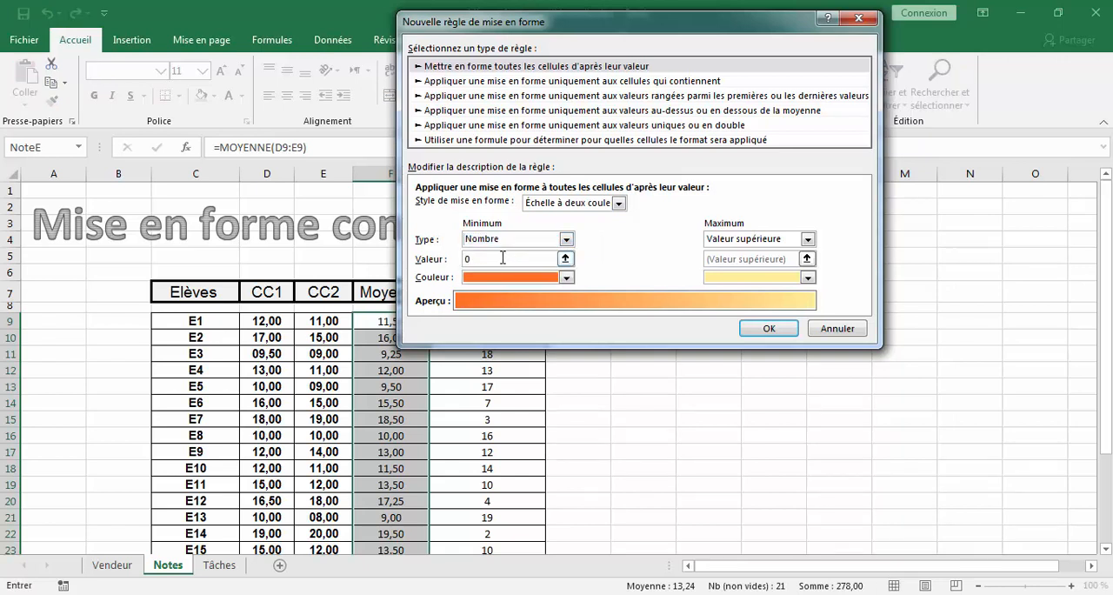
click(566, 277)
click(473, 312)
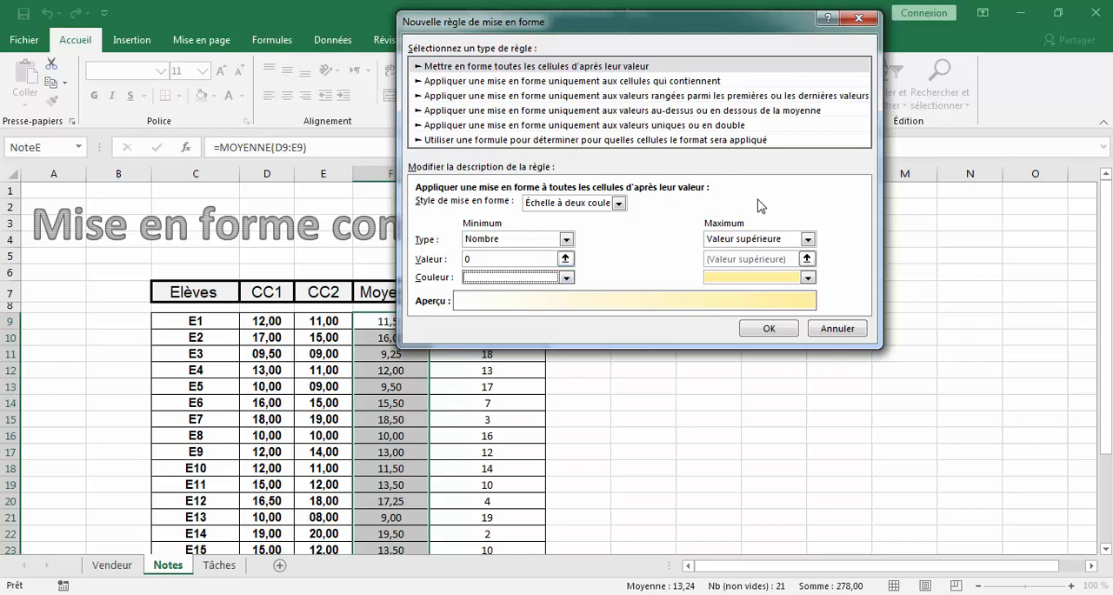
- Set the colour scale's maximum to the number 20 with a dark orange-brown colour, and add the rule
click(807, 239)
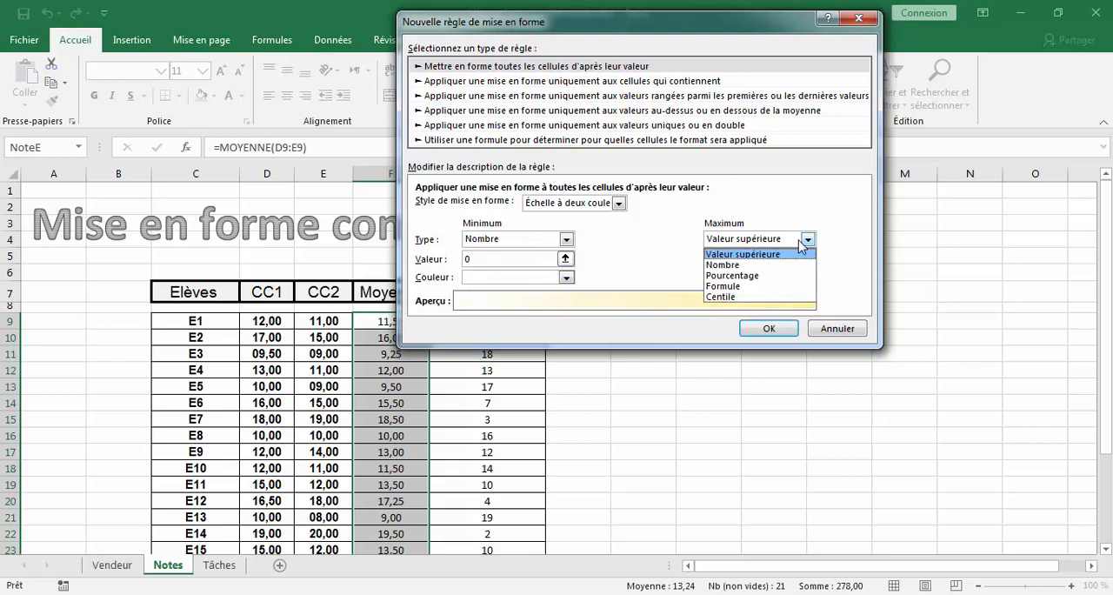
click(792, 260)
click(761, 260)
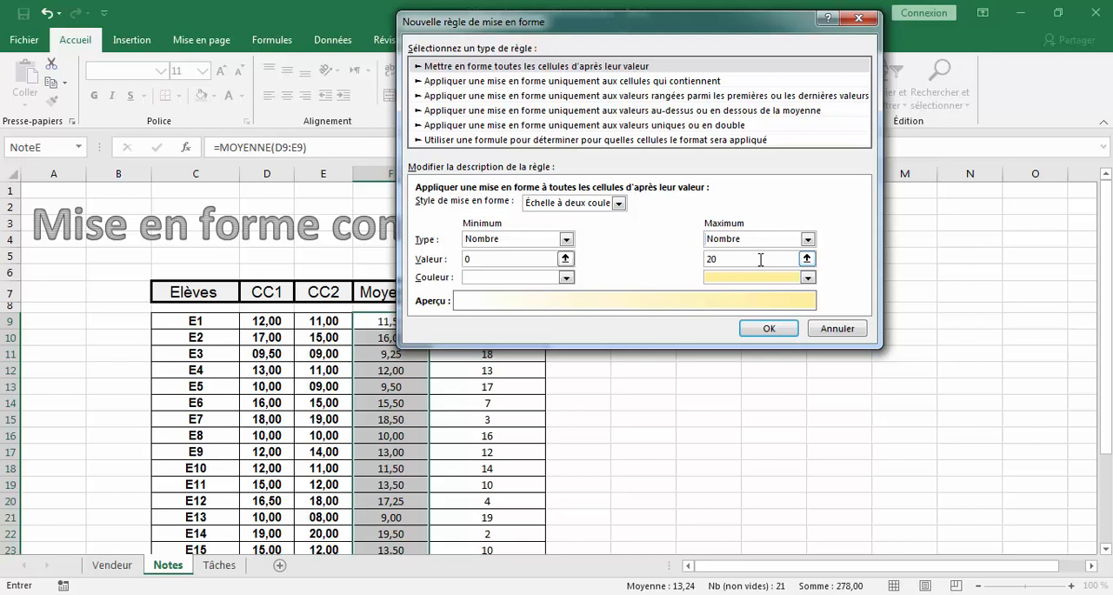
click(808, 278)
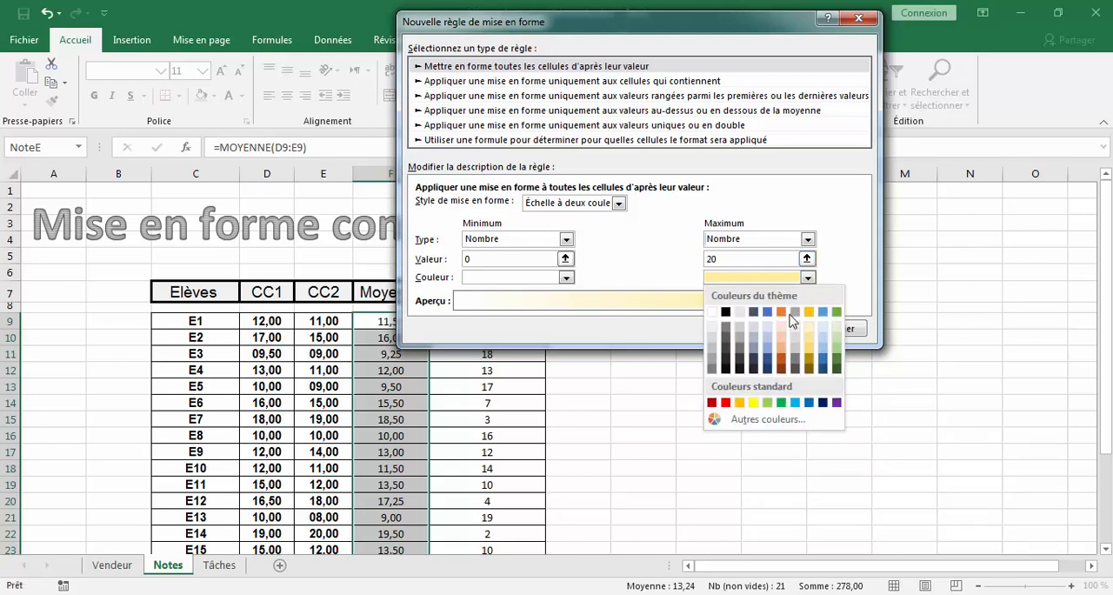
click(781, 370)
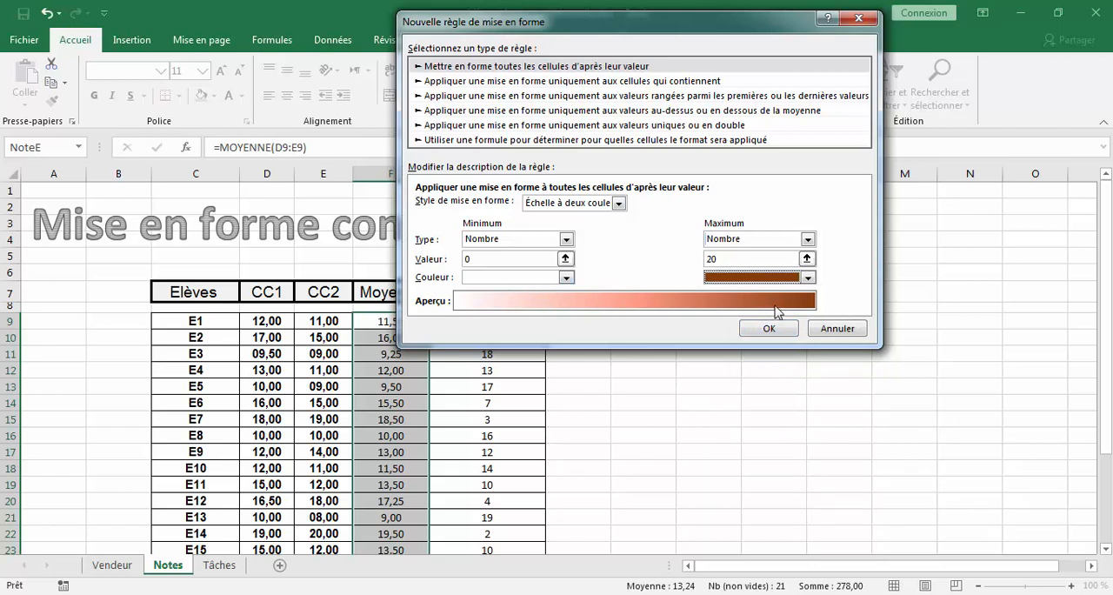
click(770, 331)
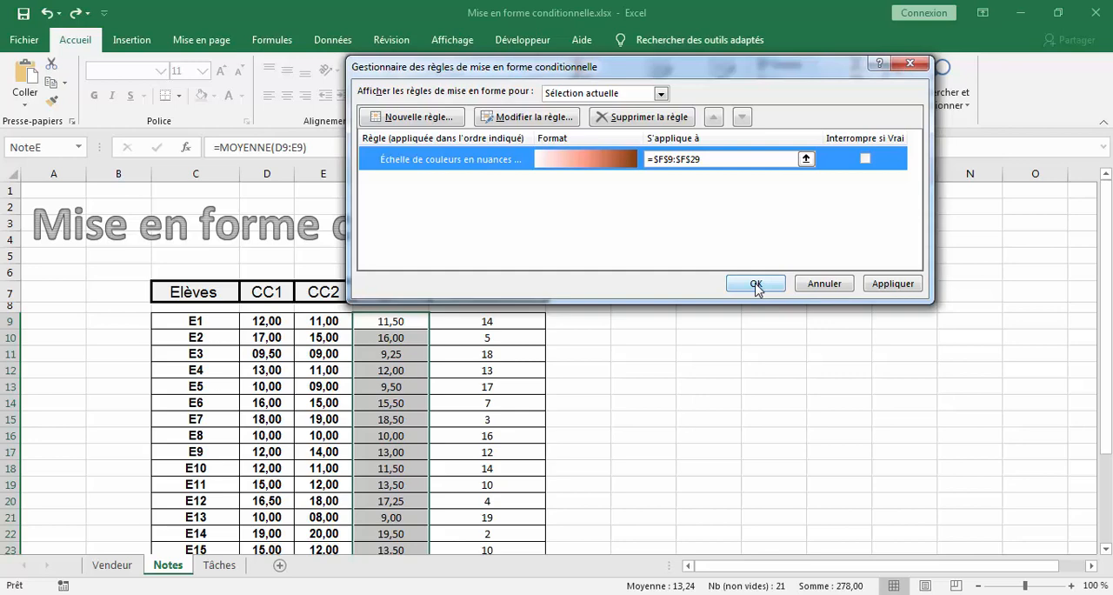
- Apply the two-colour scale rule to the averages in F9:F29 and check the shading down to the last student
click(756, 284)
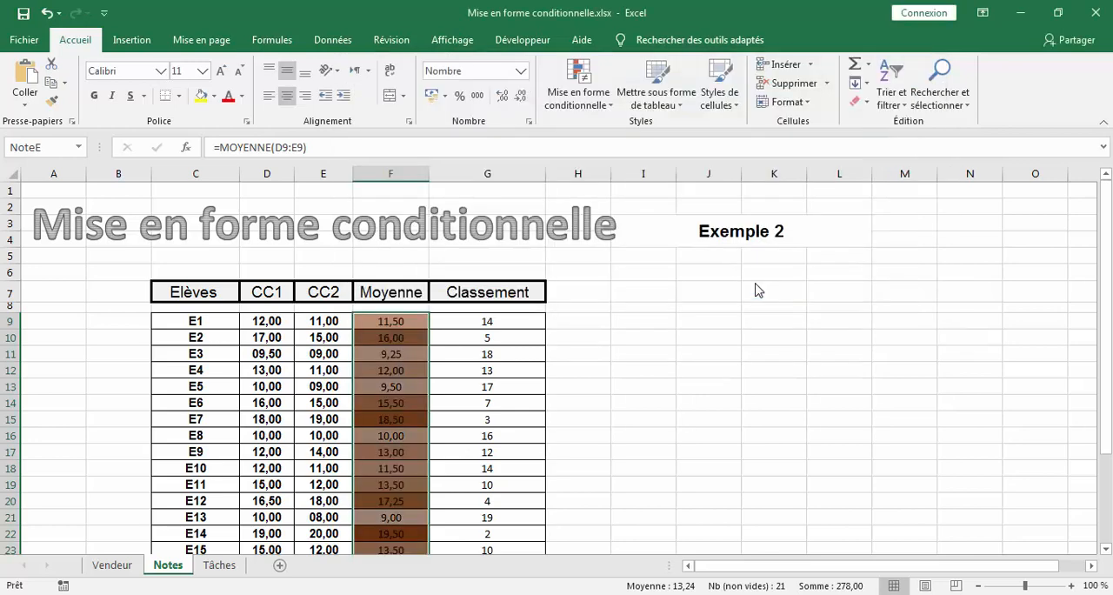
click(490, 353)
scroll(469, 398, down, 3)
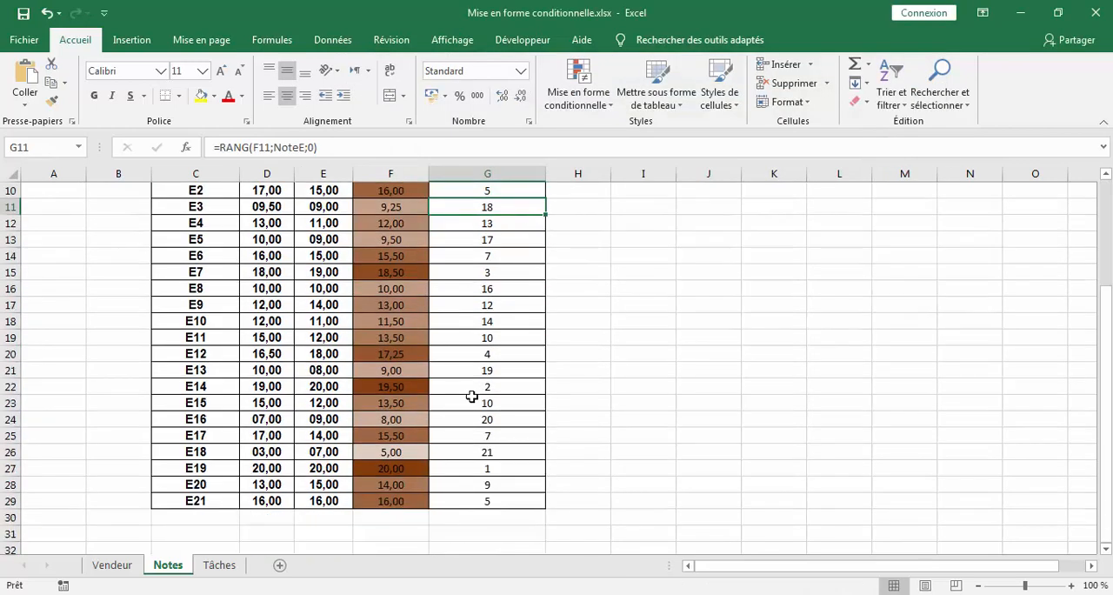
click(388, 469)
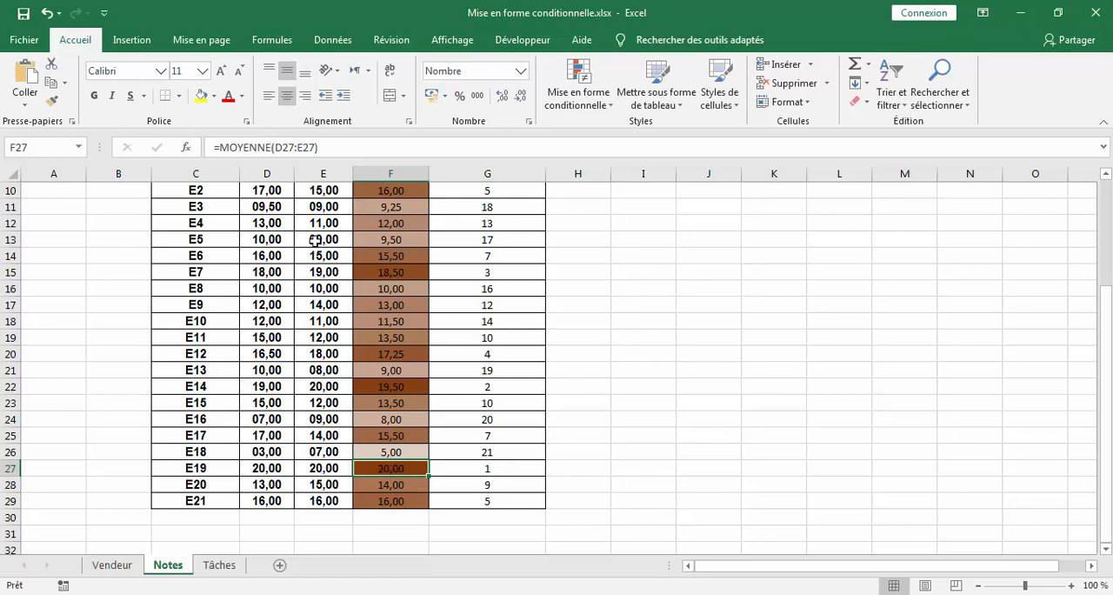
- Undo the colour scale rule on the Moyenne column
click(45, 14)
click(45, 14)
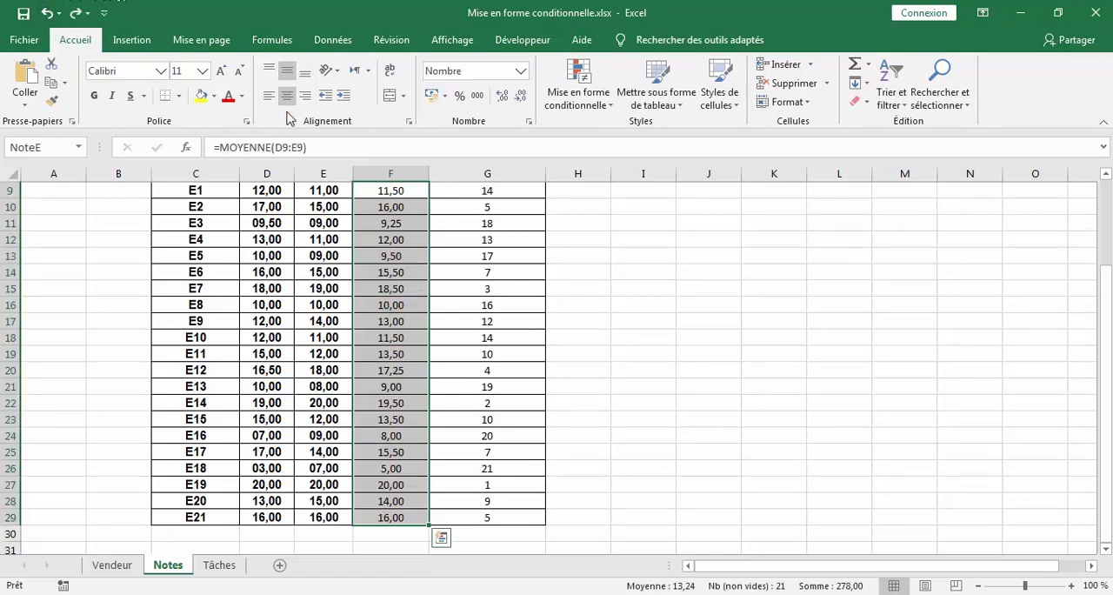
- Examine the rule types offered for a new conditional formatting rule on F9:F29, from cell content to duplicate values, without creating a rule
click(565, 100)
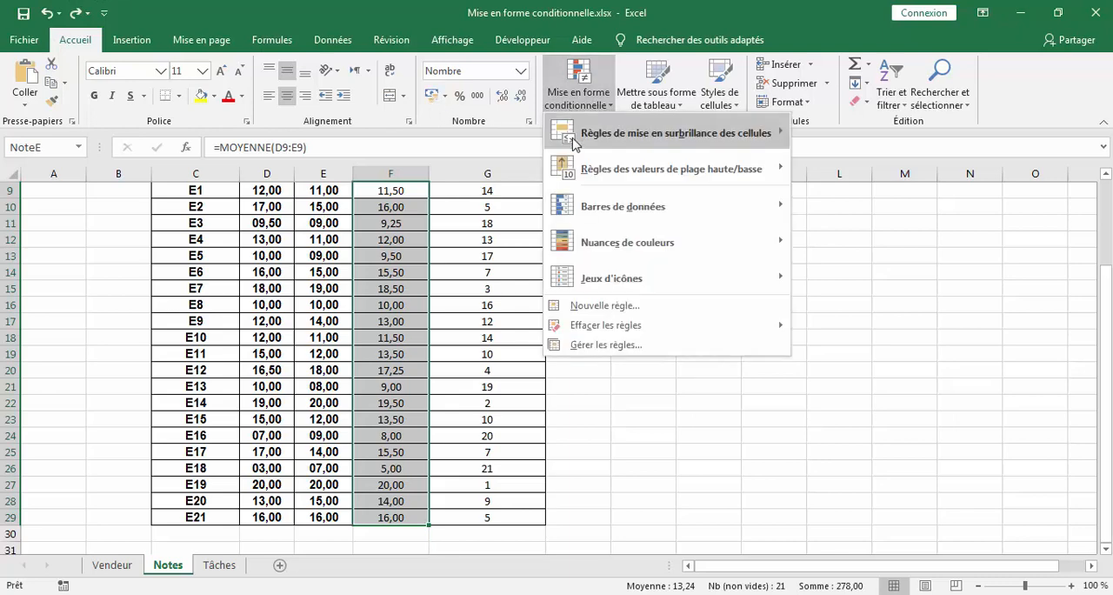
click(619, 346)
click(414, 117)
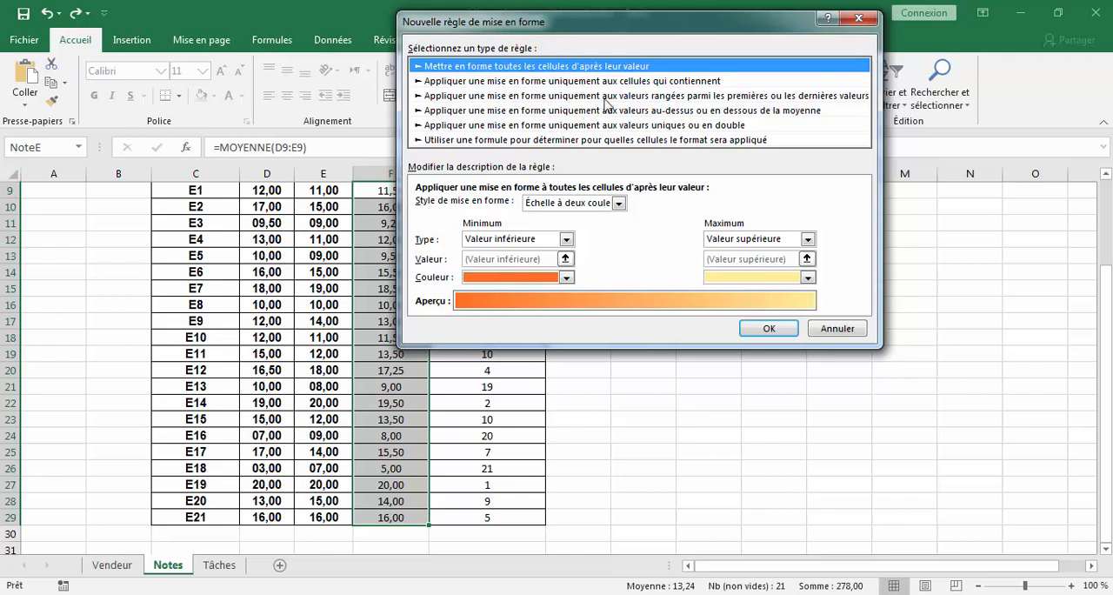
click(642, 81)
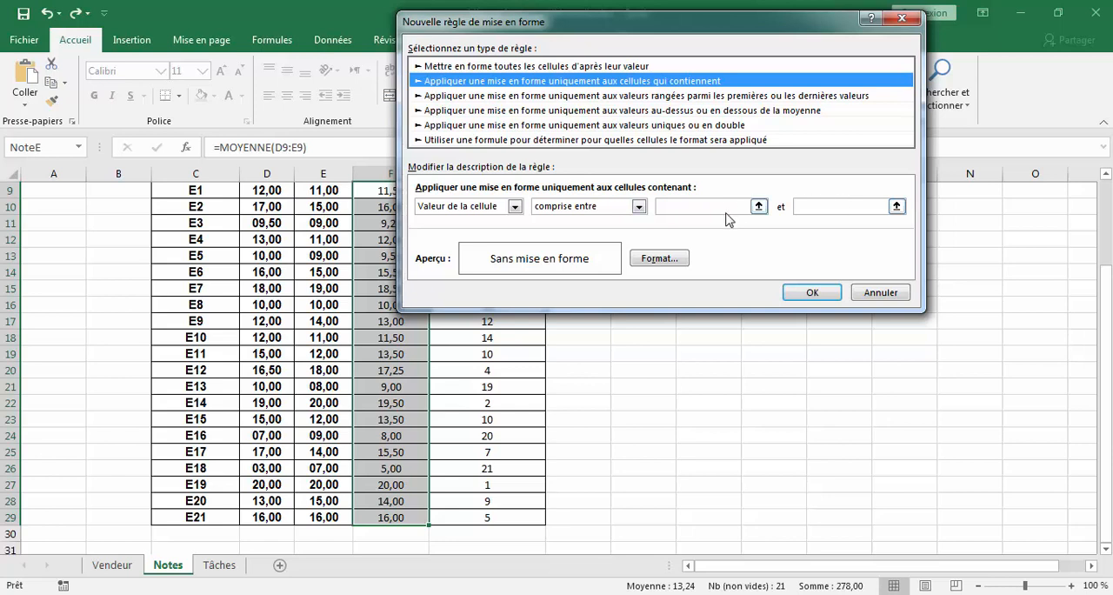
click(525, 96)
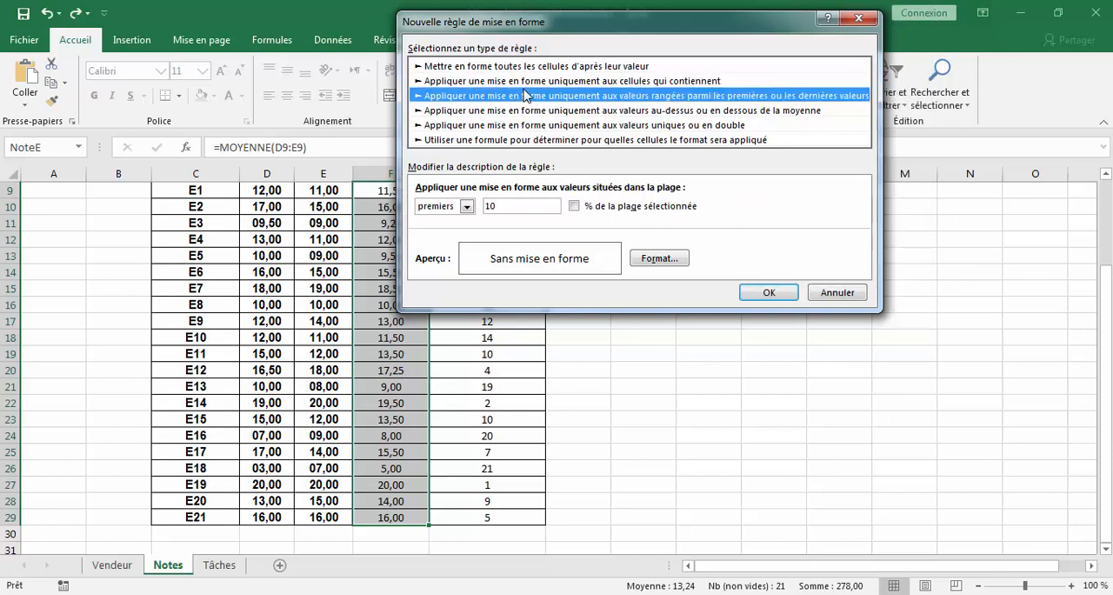
click(526, 111)
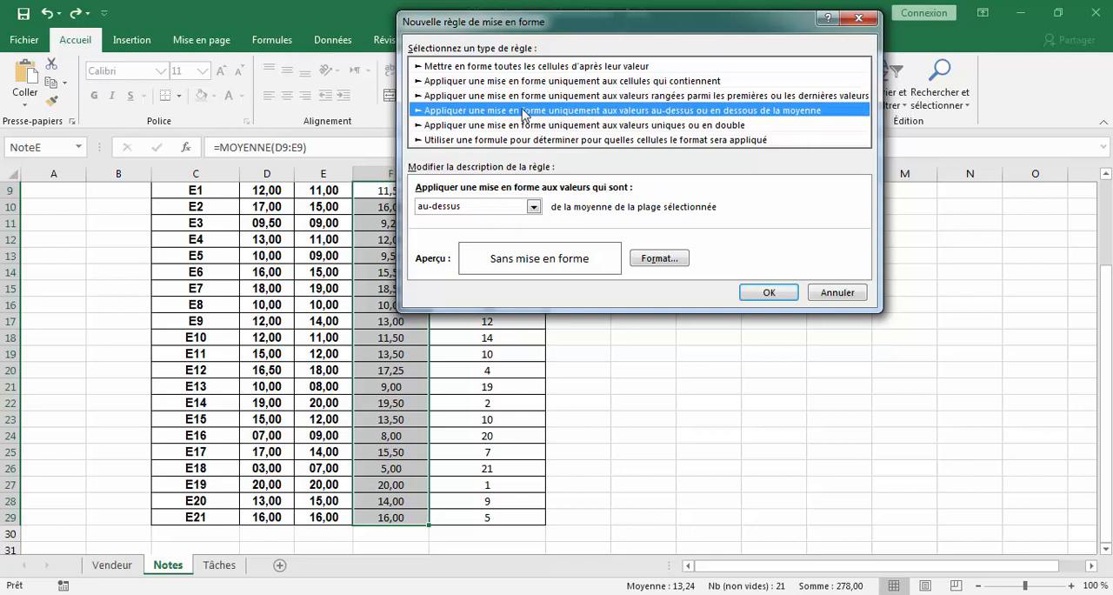
click(598, 126)
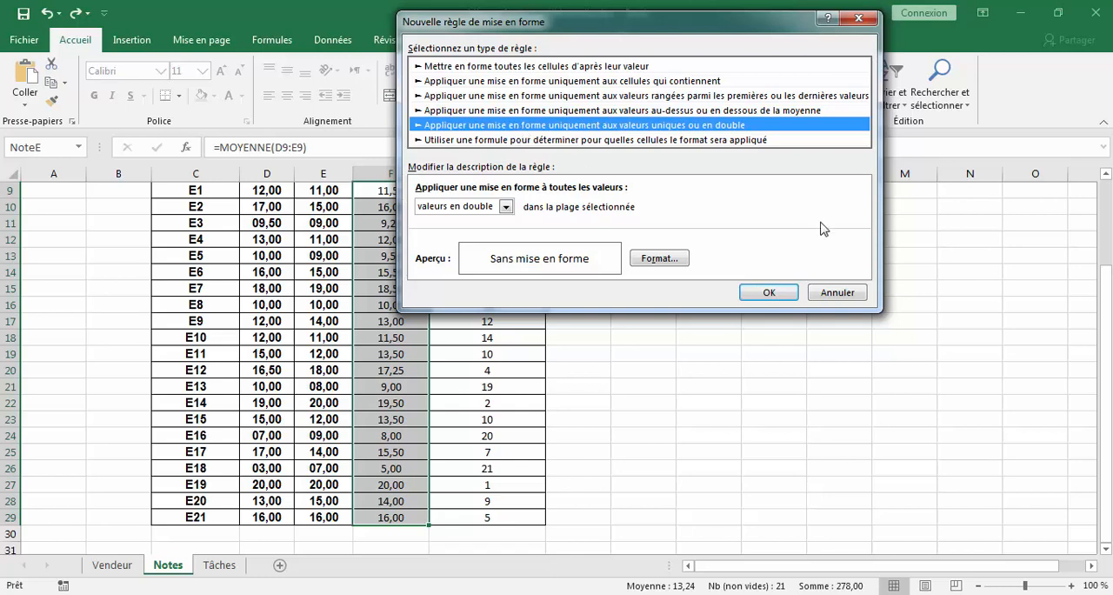
click(841, 293)
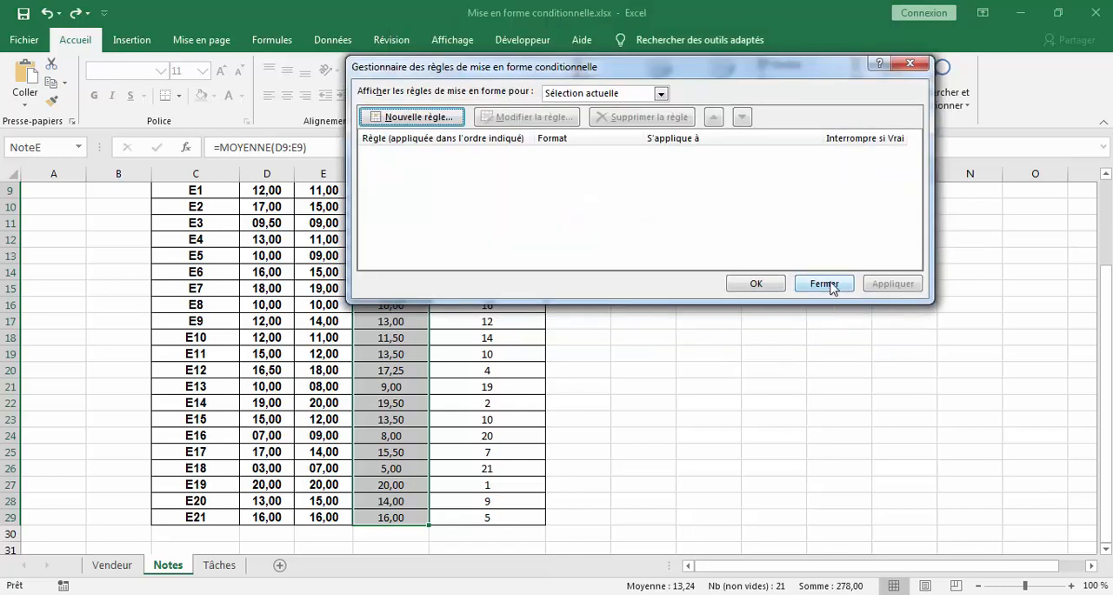
click(825, 284)
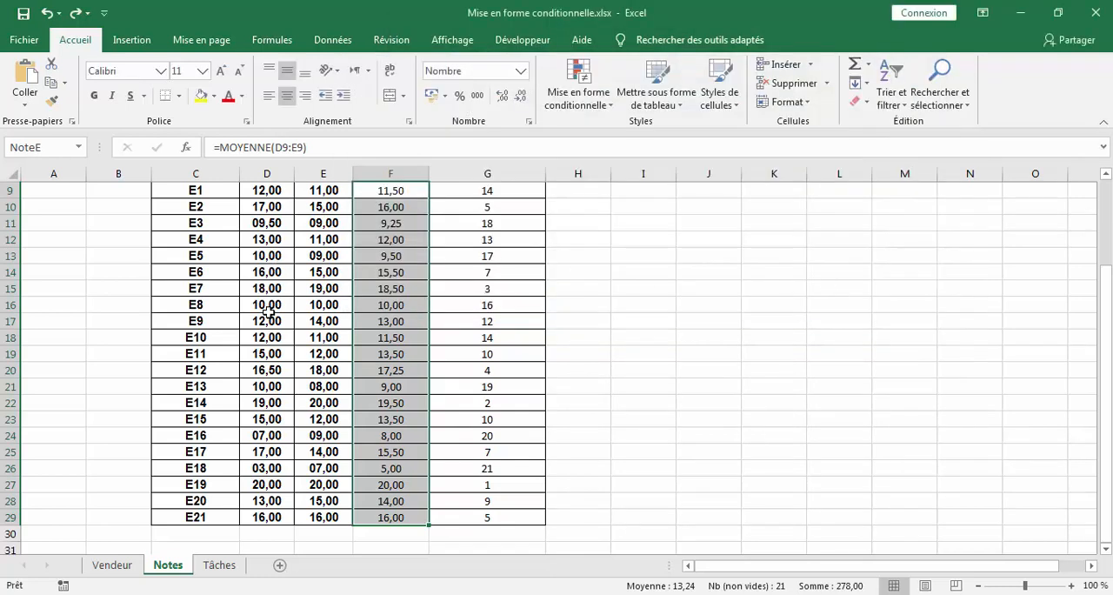
click(275, 302)
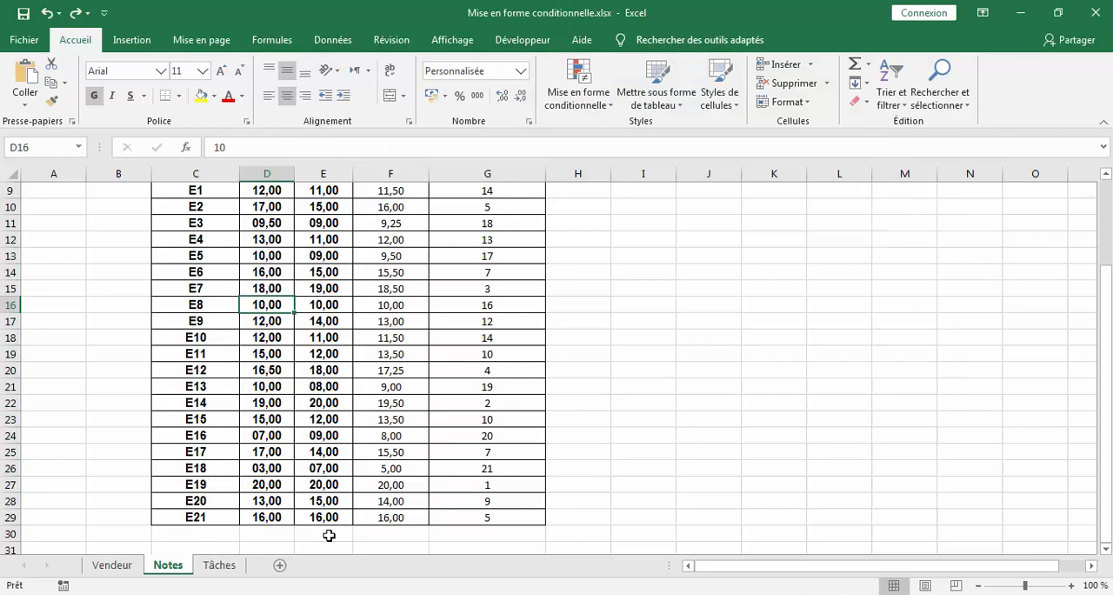
- Select the task grid B2:U25 on the Tâches sheet
click(220, 565)
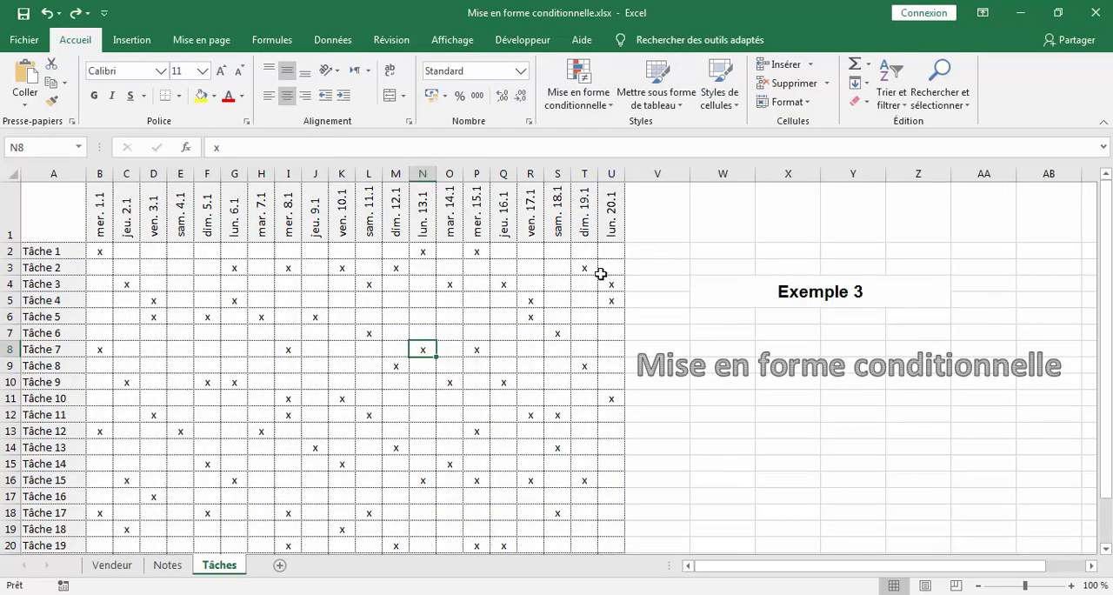
scroll(266, 289, down, 2)
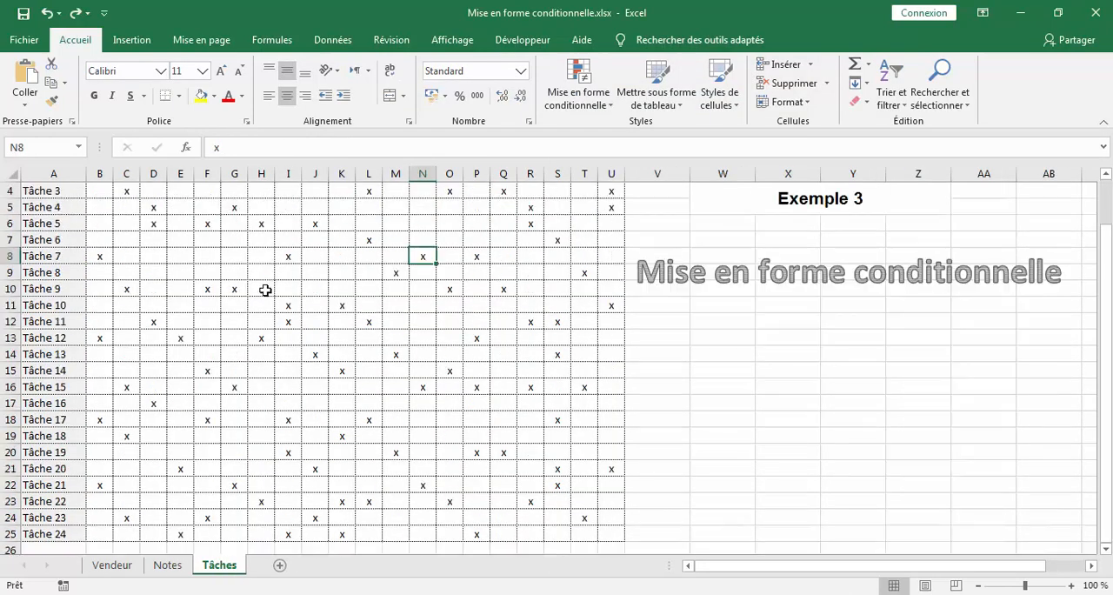
scroll(266, 288, up, 2)
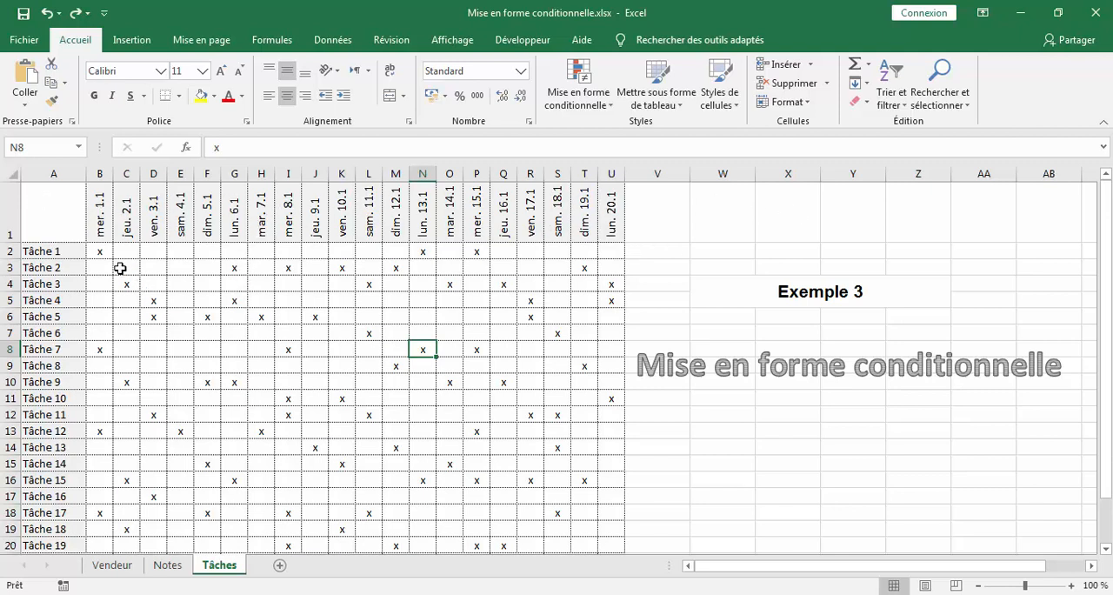
drag(98, 250, 609, 493)
drag(606, 541, 607, 518)
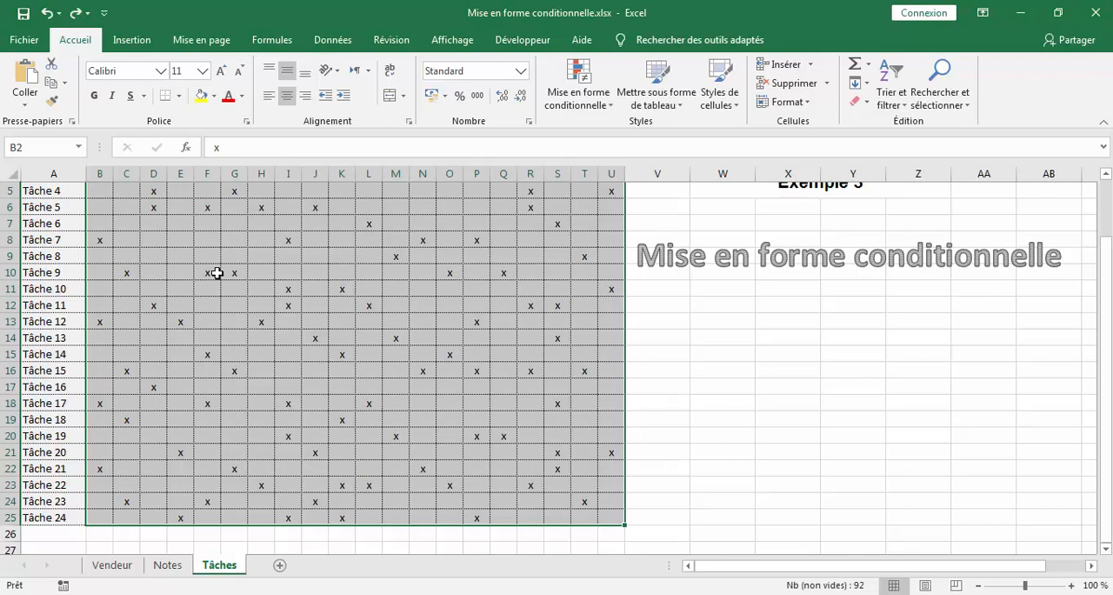
scroll(286, 293, up, 2)
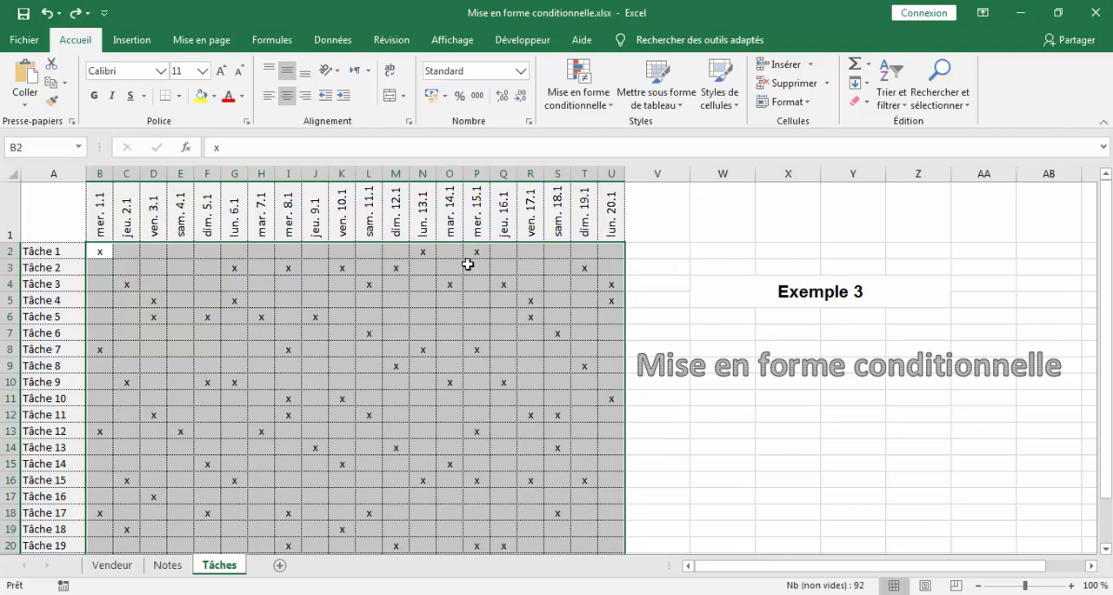
- Start a new conditional formatting rule on B2:U25 that formats only cells containing specific text
click(606, 102)
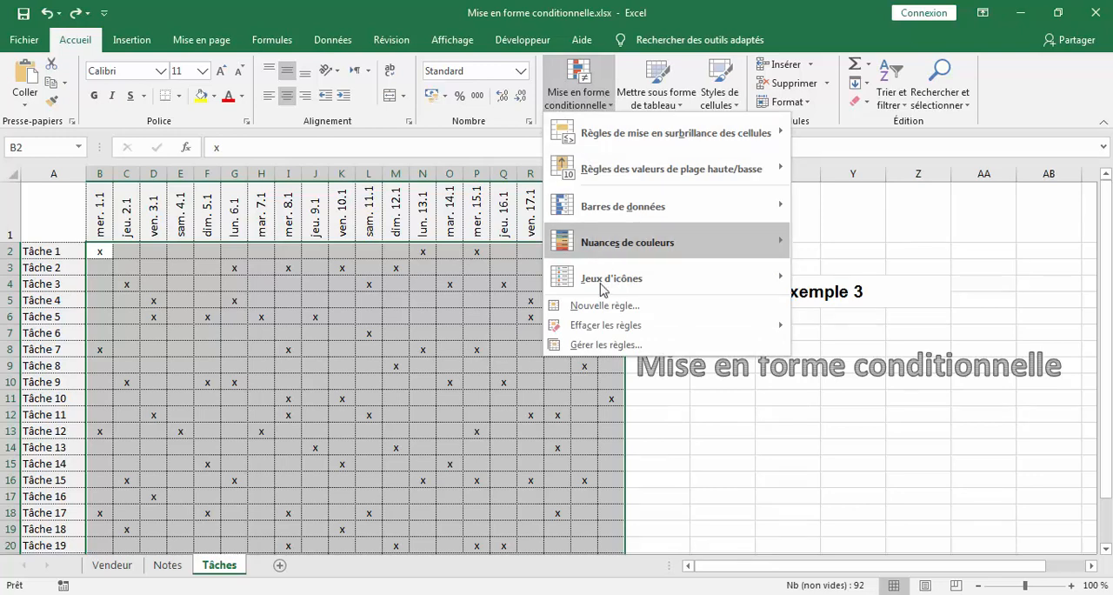
click(639, 348)
click(432, 117)
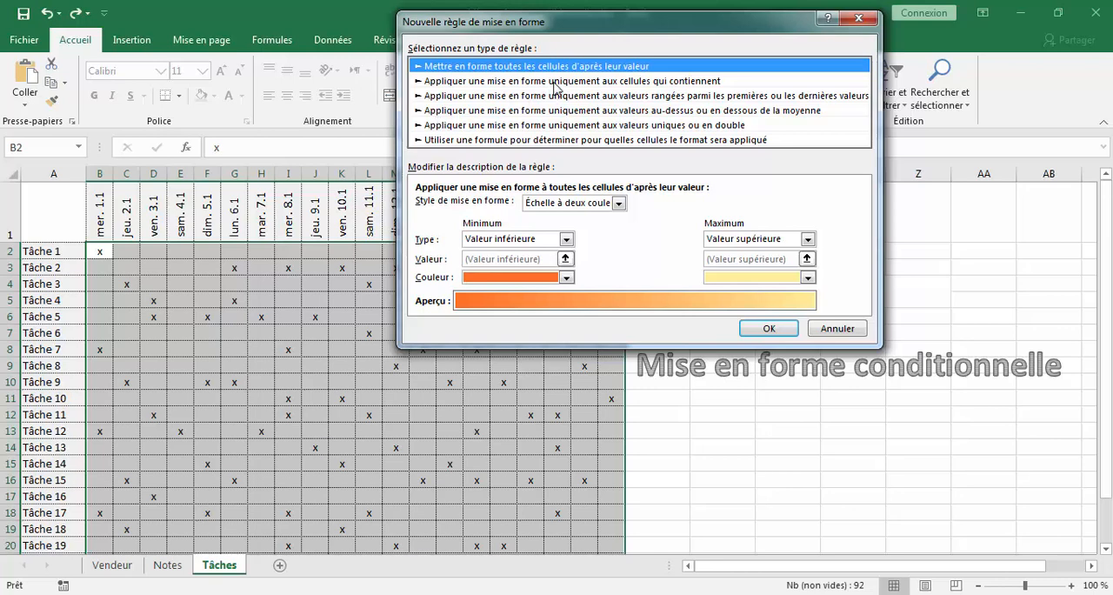
click(554, 83)
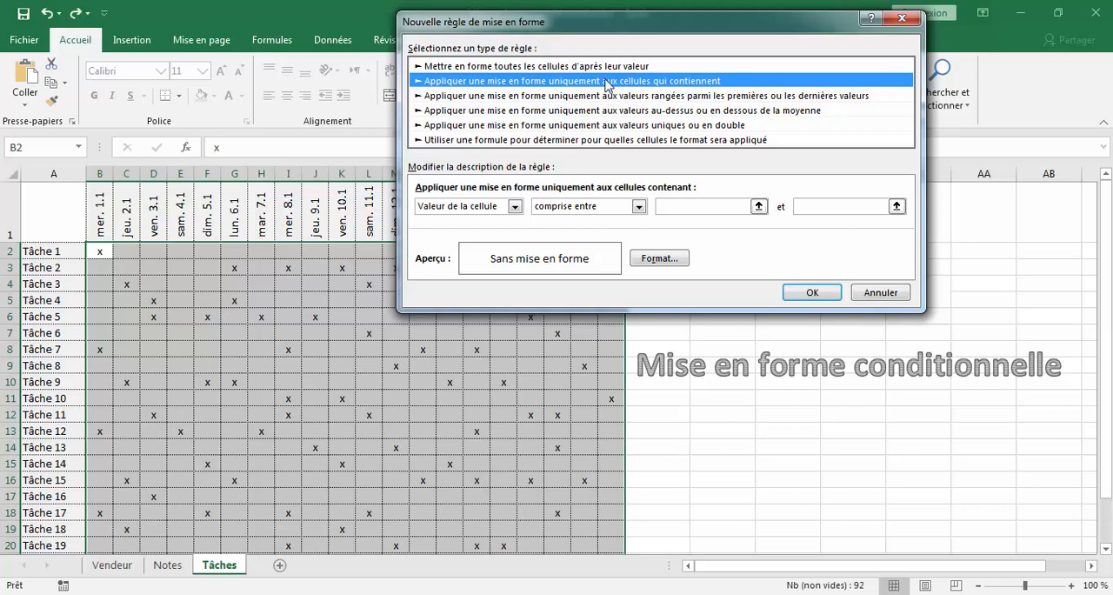
click(514, 207)
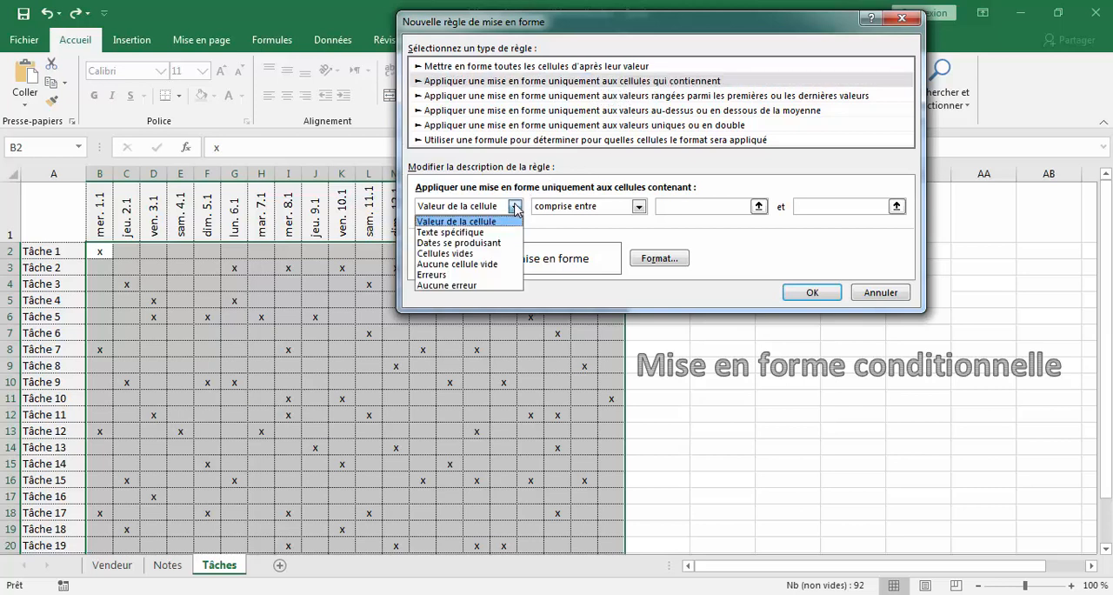
click(511, 232)
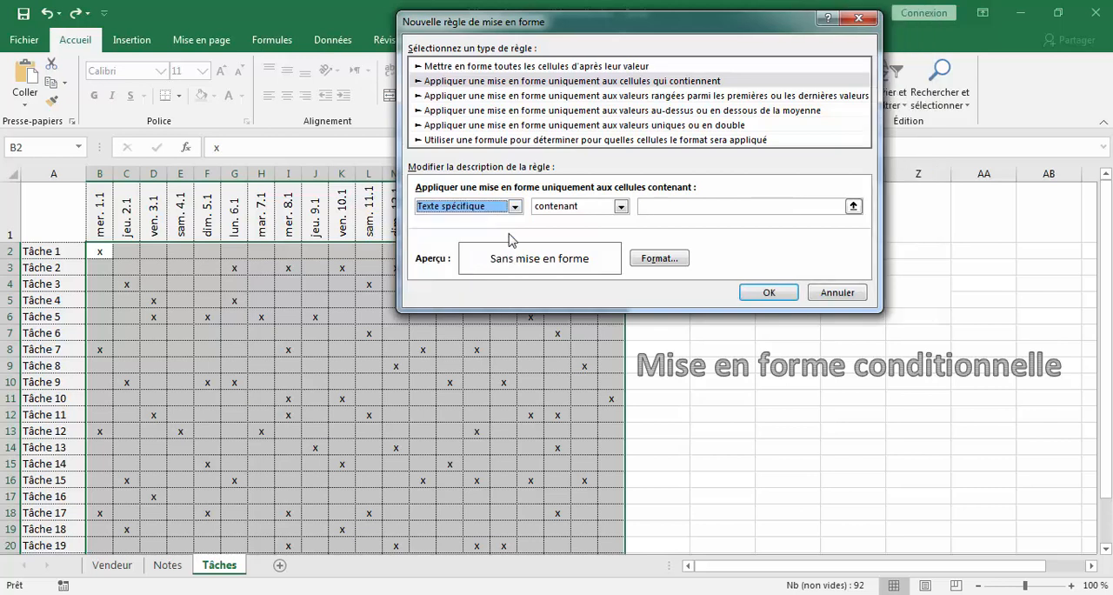
- Set the text the rule looks for to ="x"
click(655, 207)
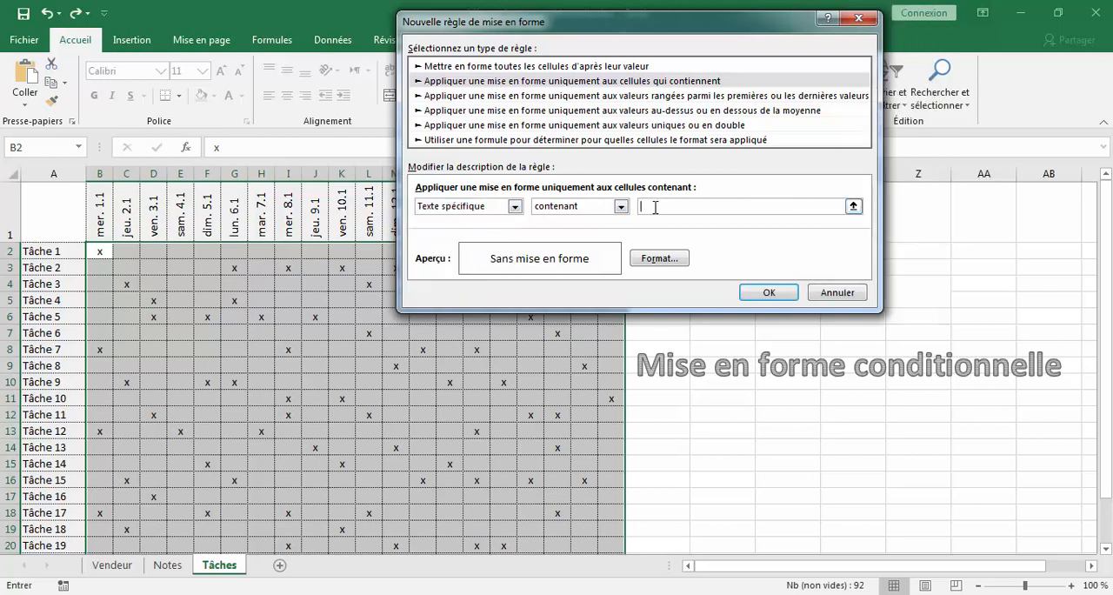
text(=)
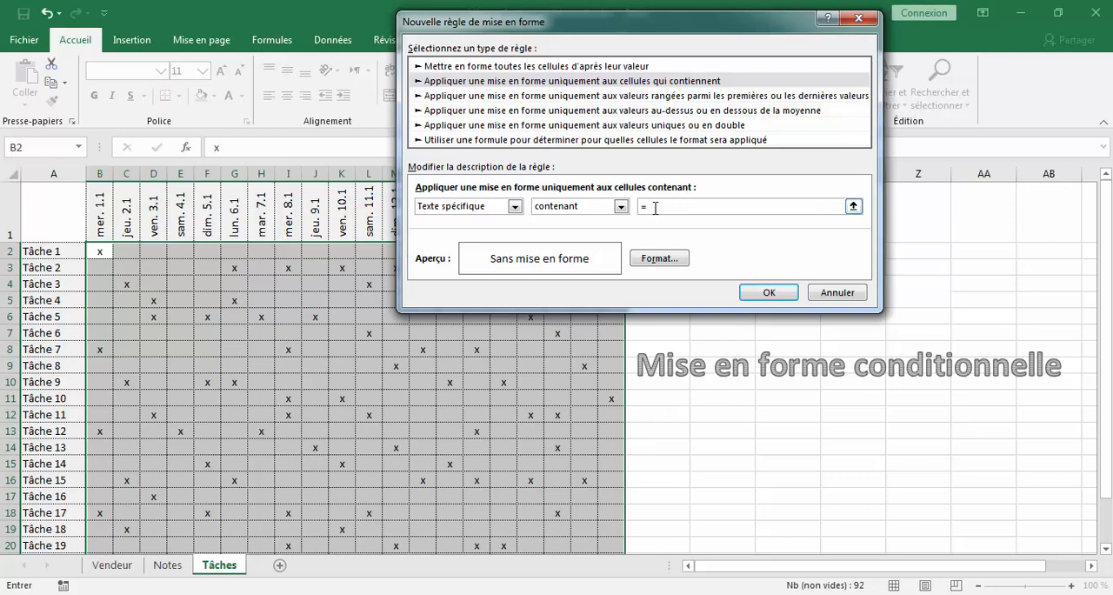
text(x"x")
- Give the rule a grey background fill, apply it to B2:U25, and check the highlighted cells across the task grid
click(659, 258)
click(442, 150)
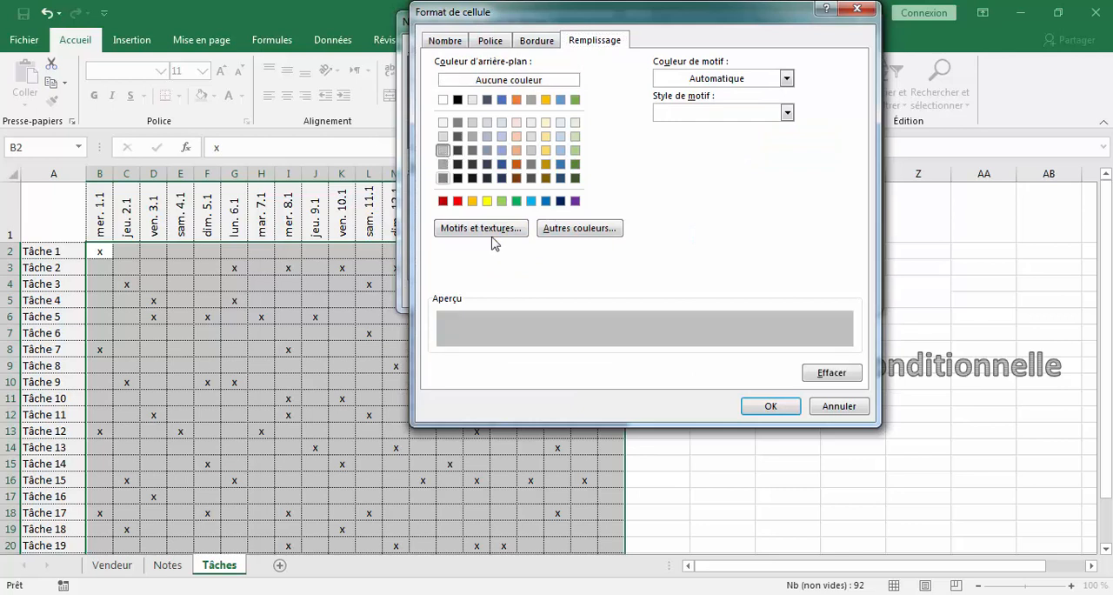
click(768, 412)
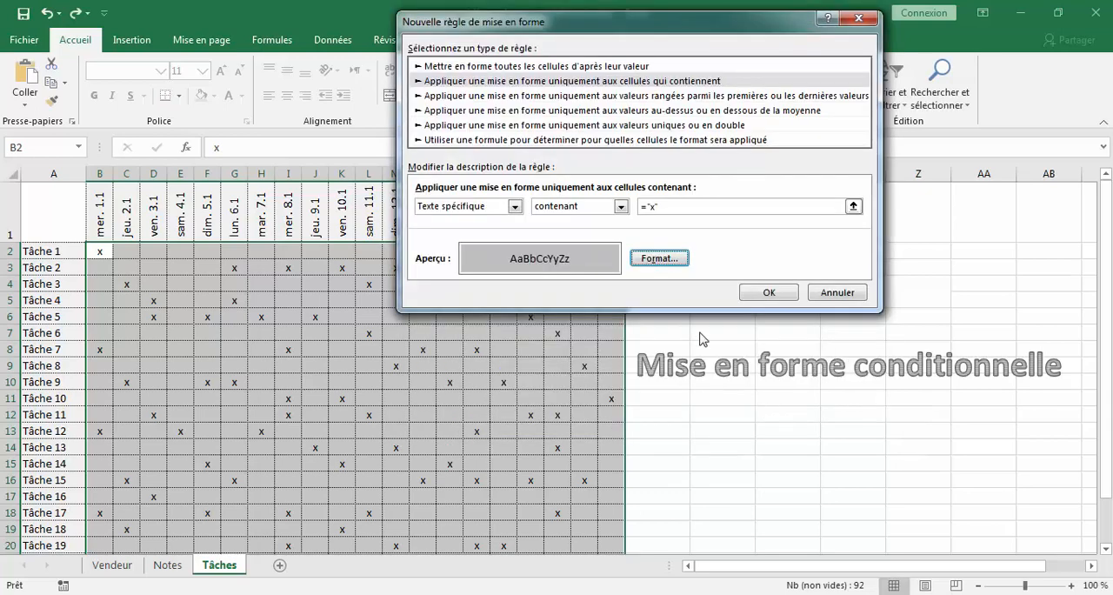
click(780, 294)
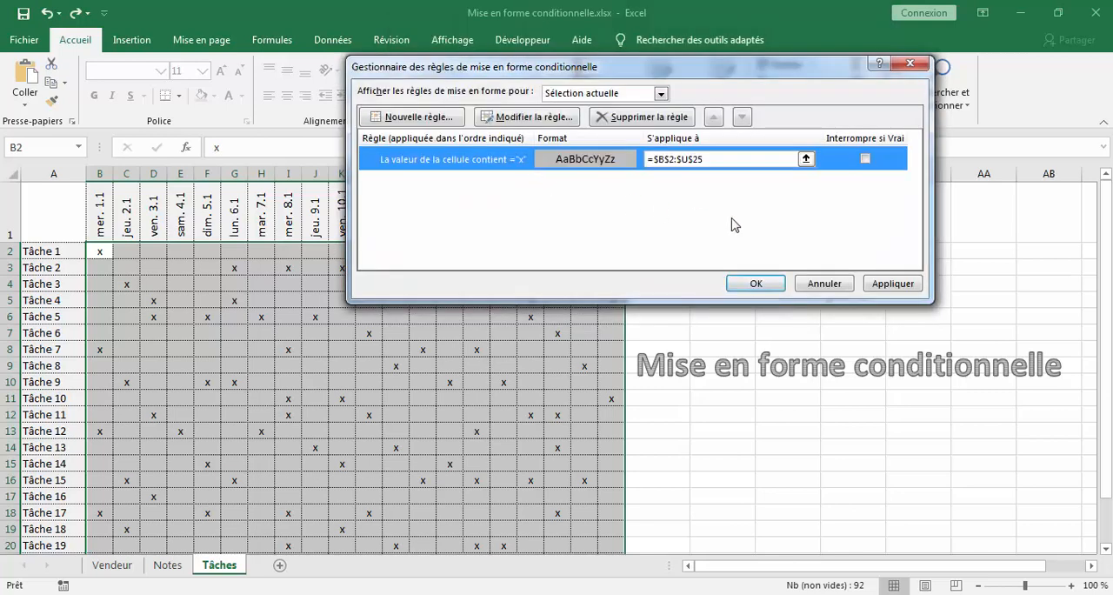
click(755, 284)
click(486, 316)
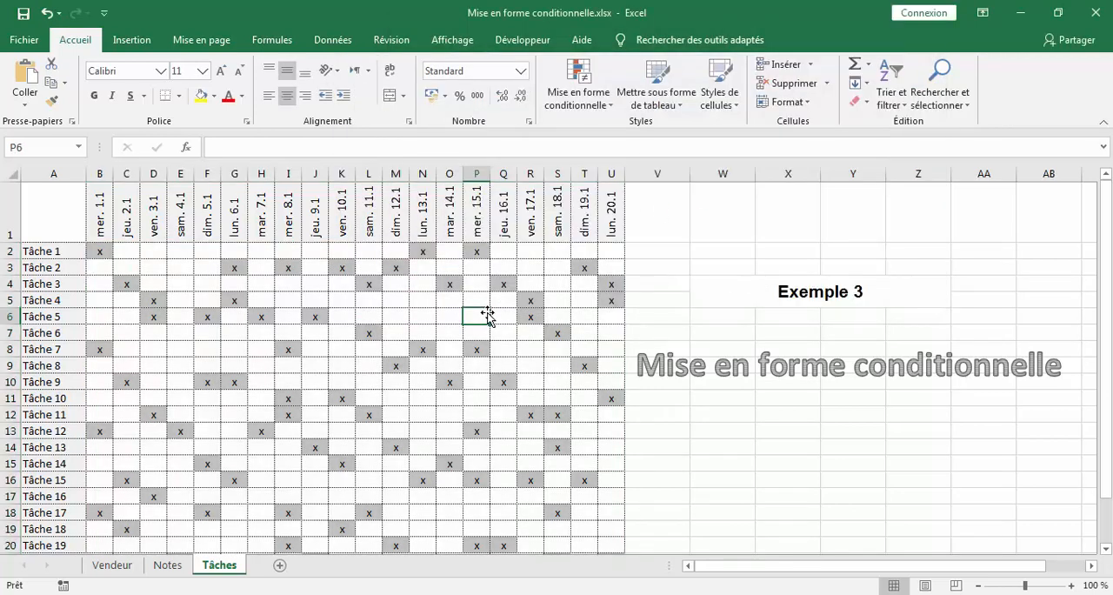
scroll(498, 326, down, 2)
scroll(508, 331, up, 2)
scroll(508, 331, down, 1)
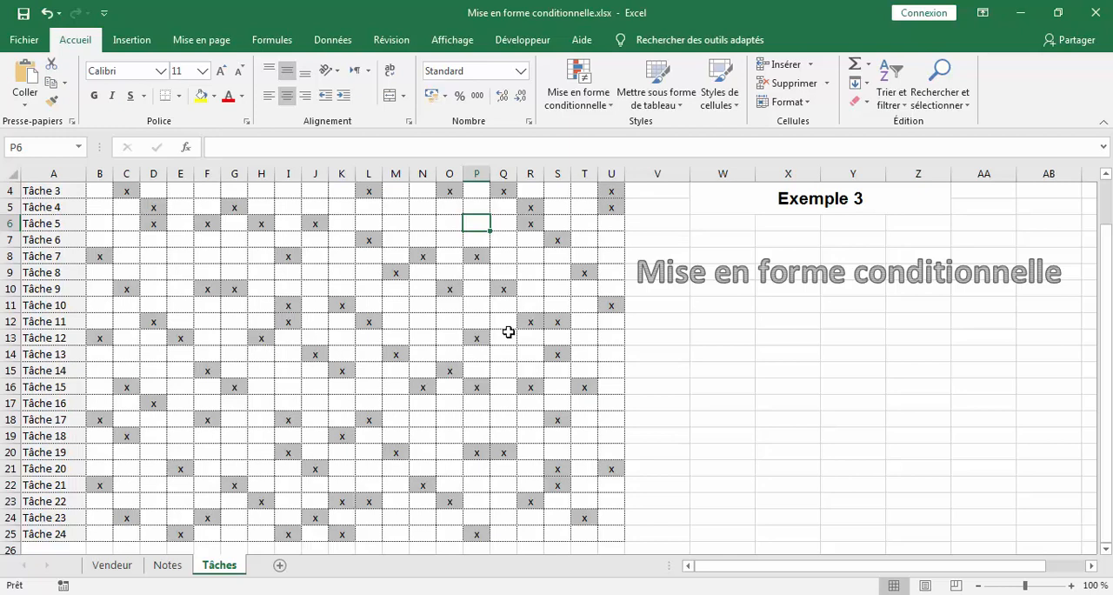
scroll(508, 332, up, 1)
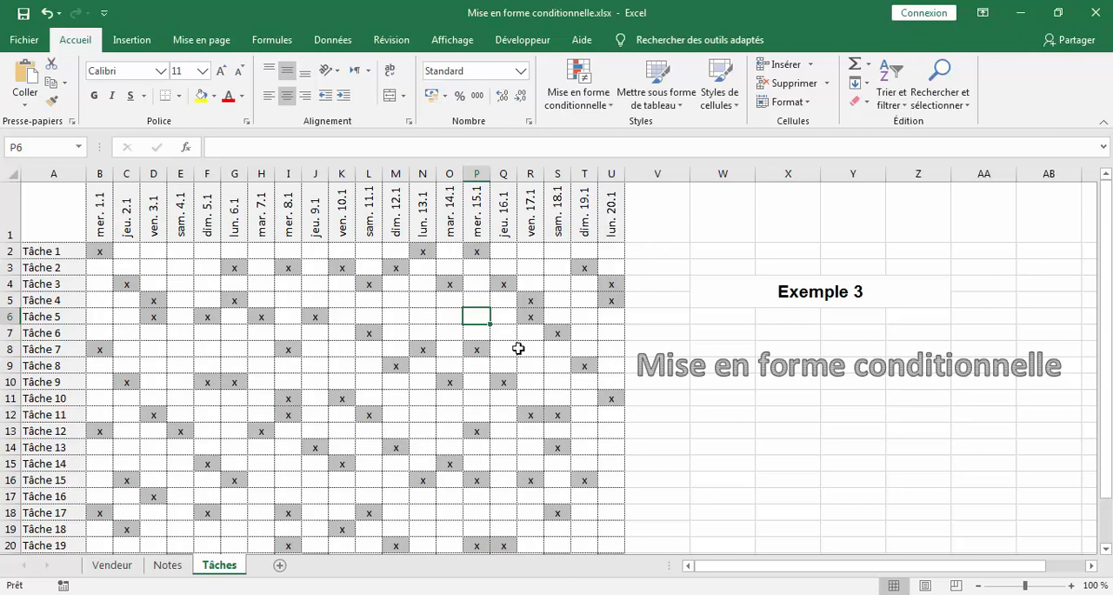
click(425, 313)
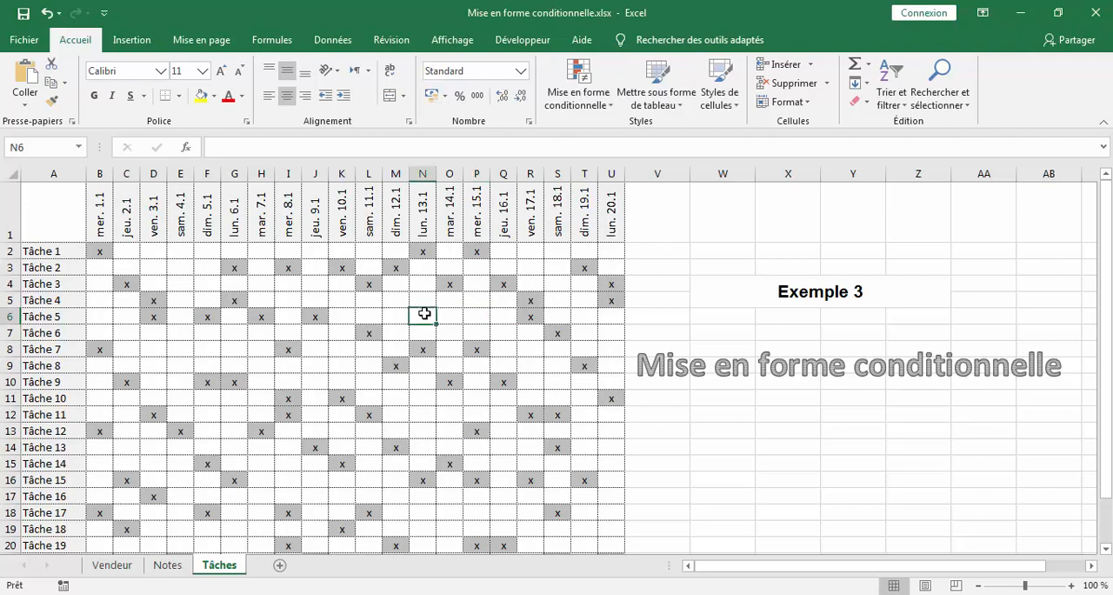